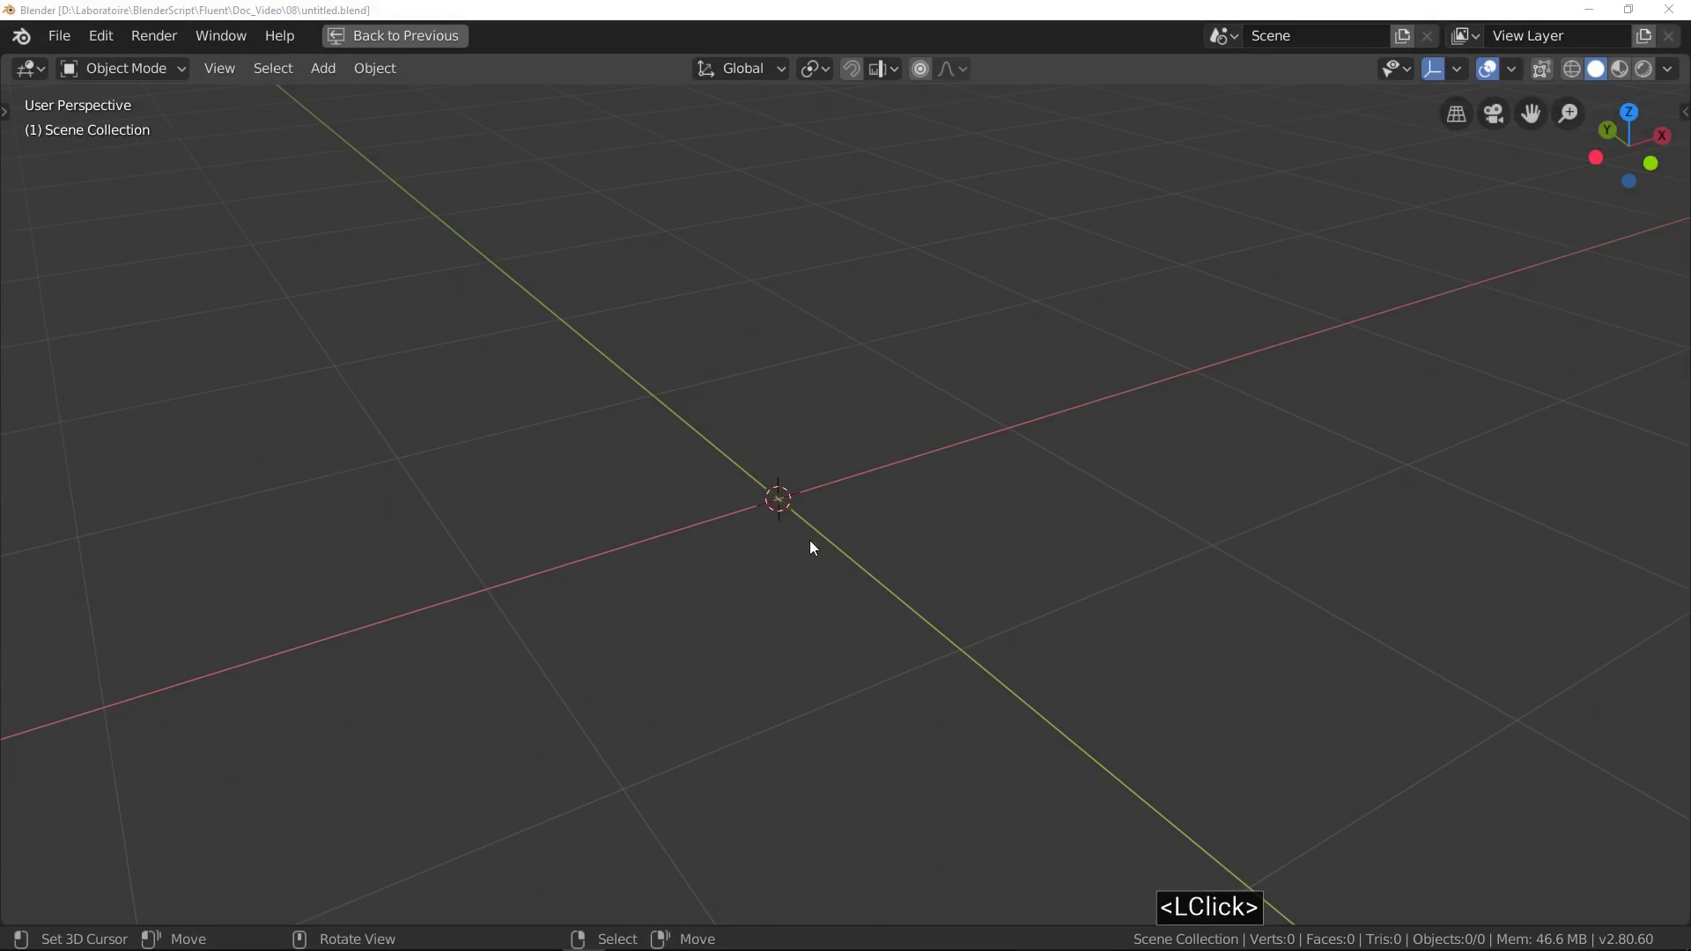
Add a cube and give its edges Fluent's latest bevel.
middle_click_drag(810, 541, 805, 521)
key("shift+a")
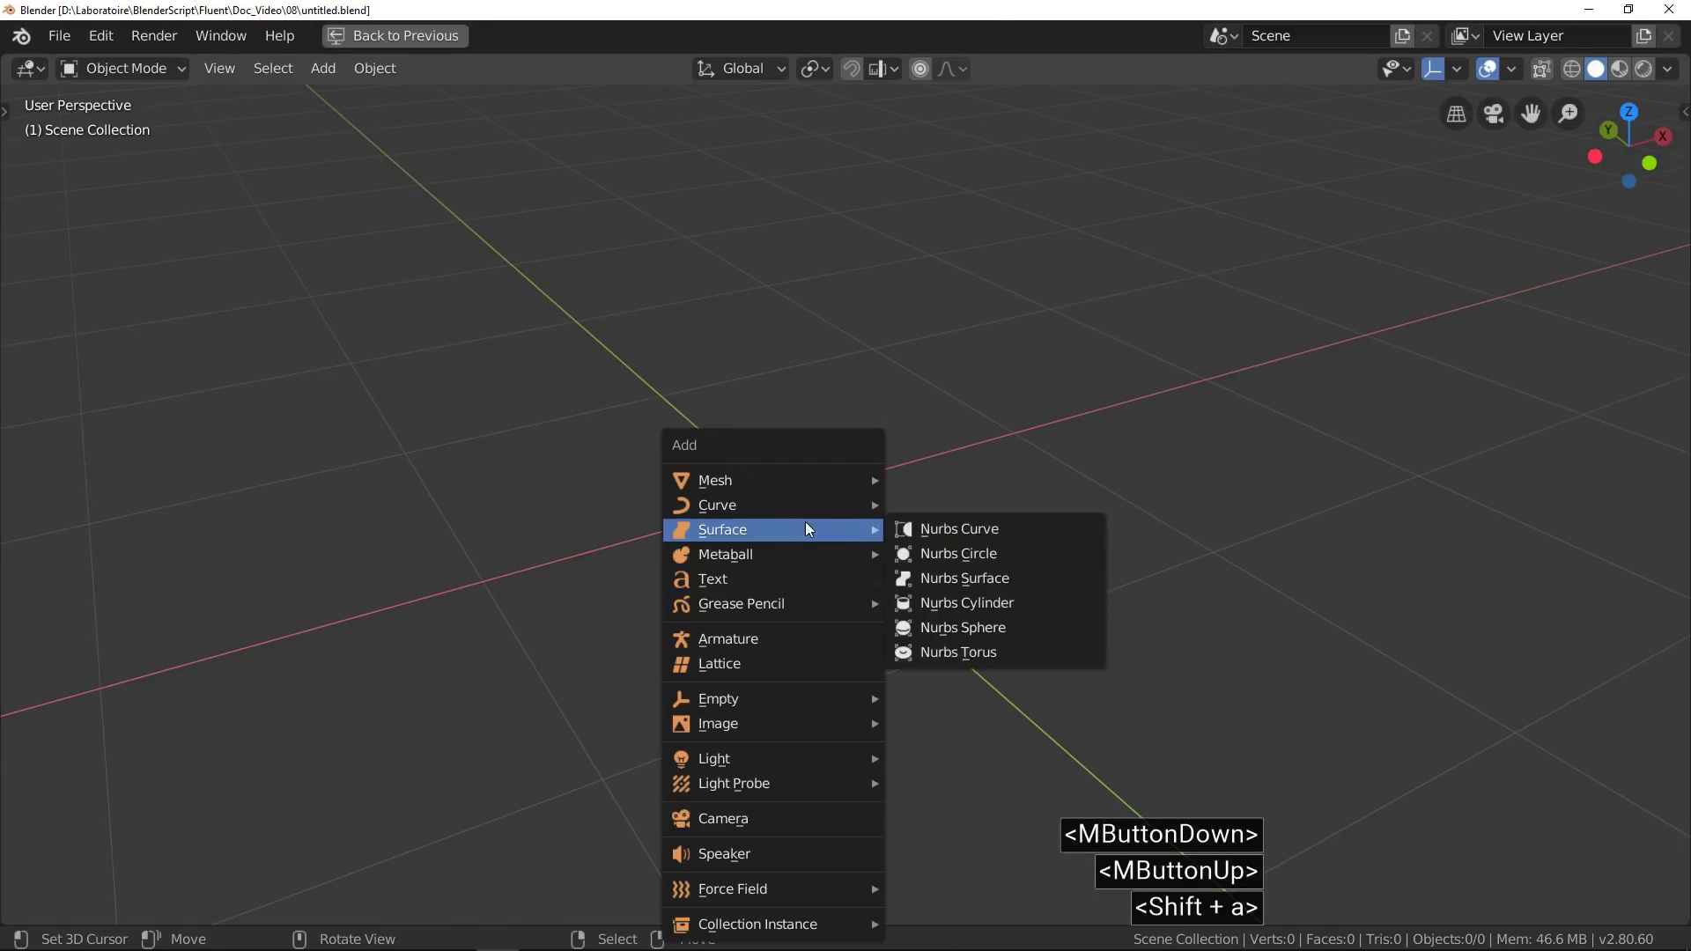
mouse_move(819, 476)
left_click(944, 499)
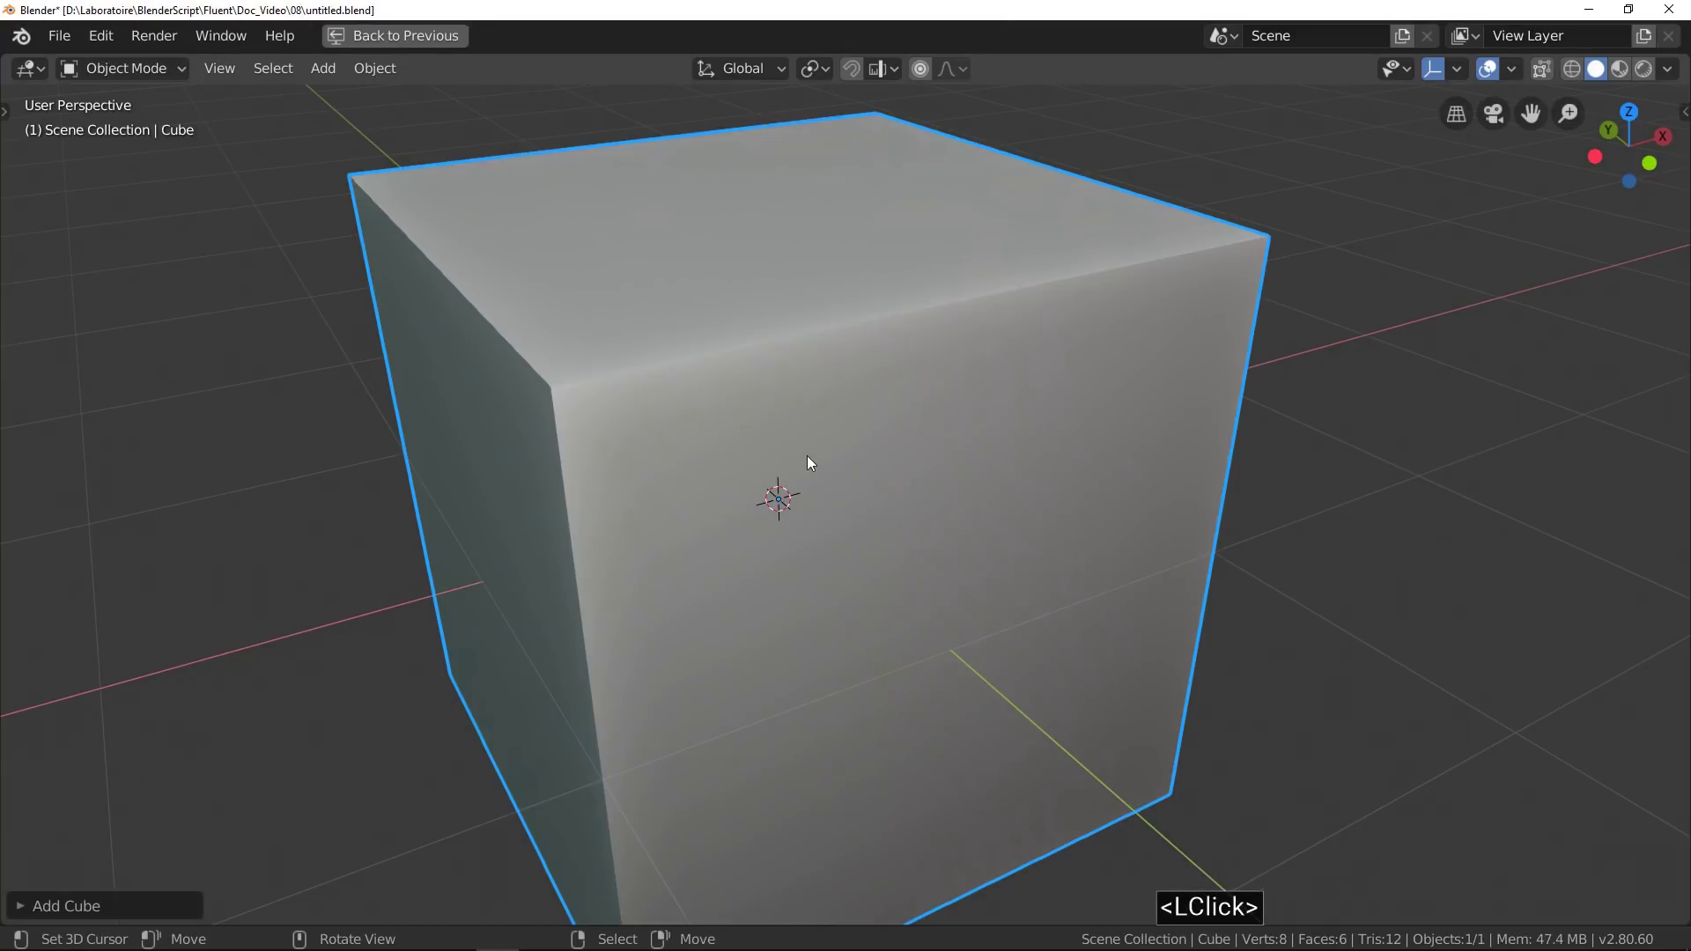
scroll(806, 457, "down", 2)
key("alt+x")
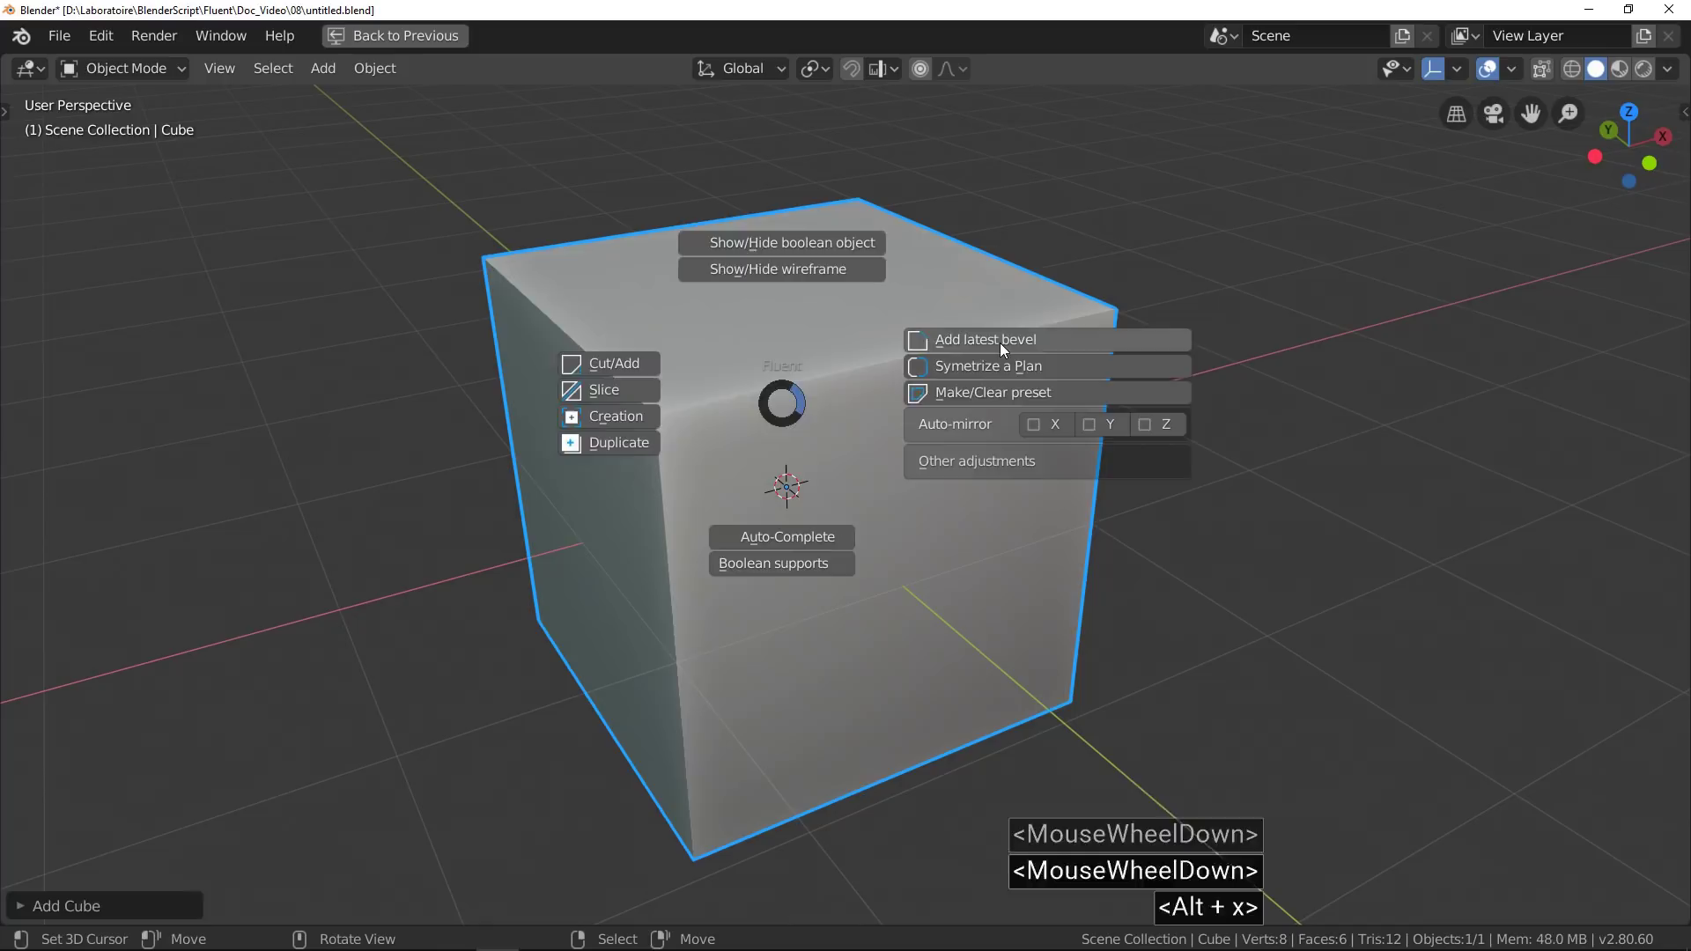
left_click(1000, 342)
In edge mode, bevel the cube's top front edge into a wide slanted face.
key("Tab")
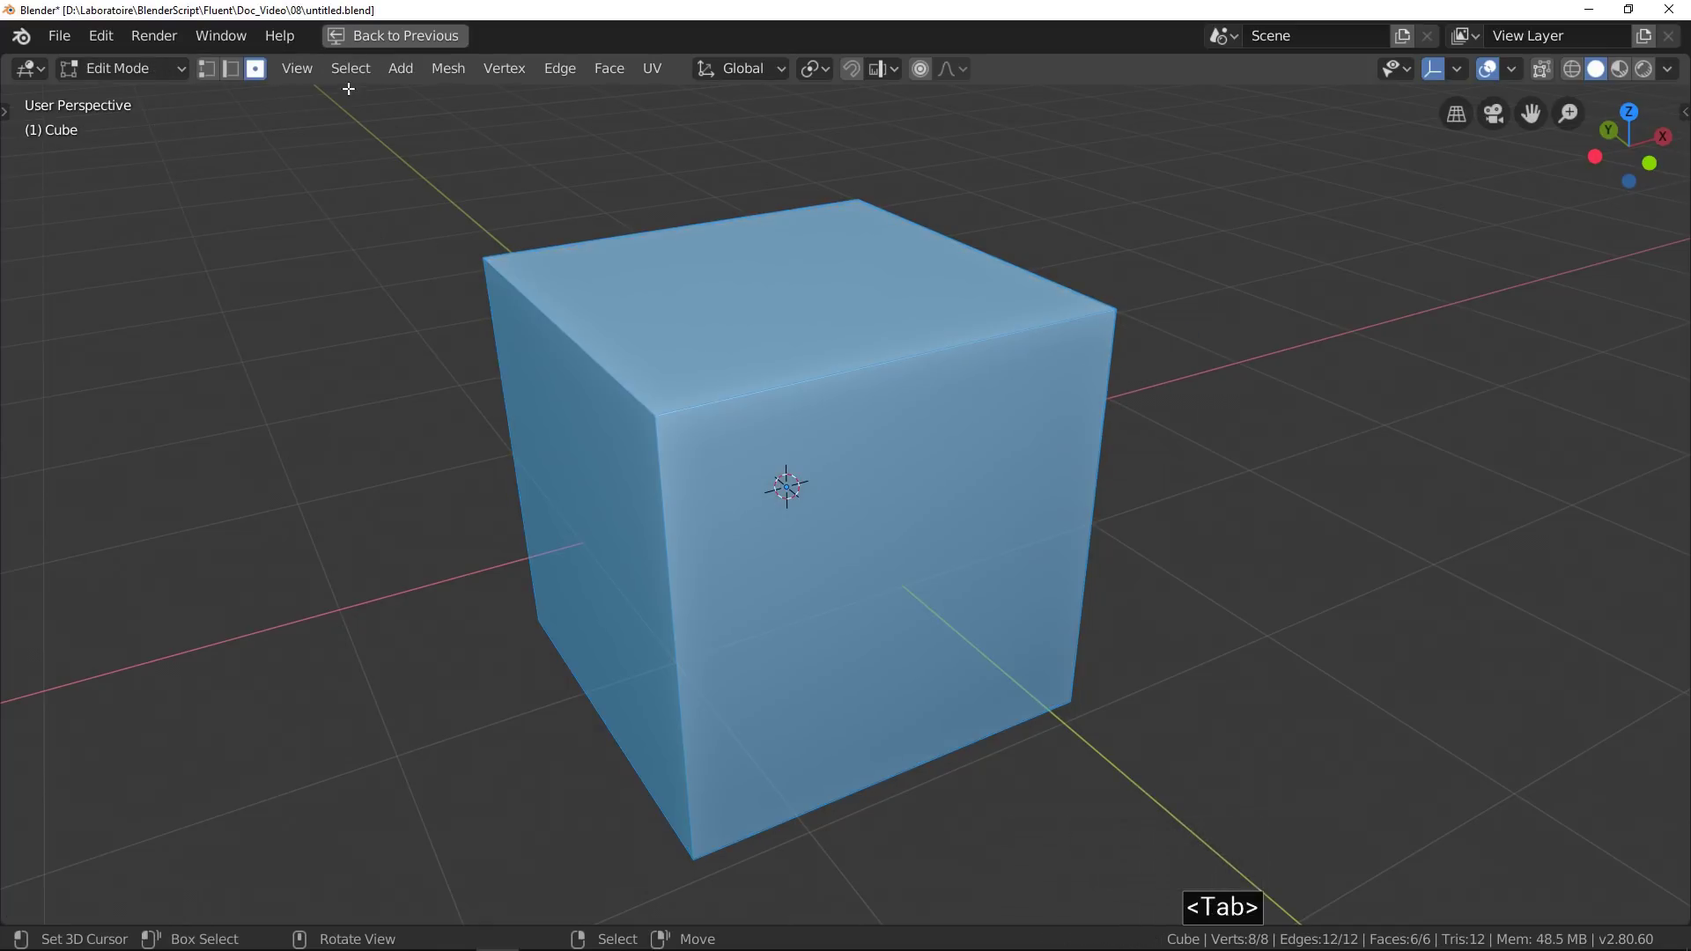
left_click(230, 68)
right_click(870, 361)
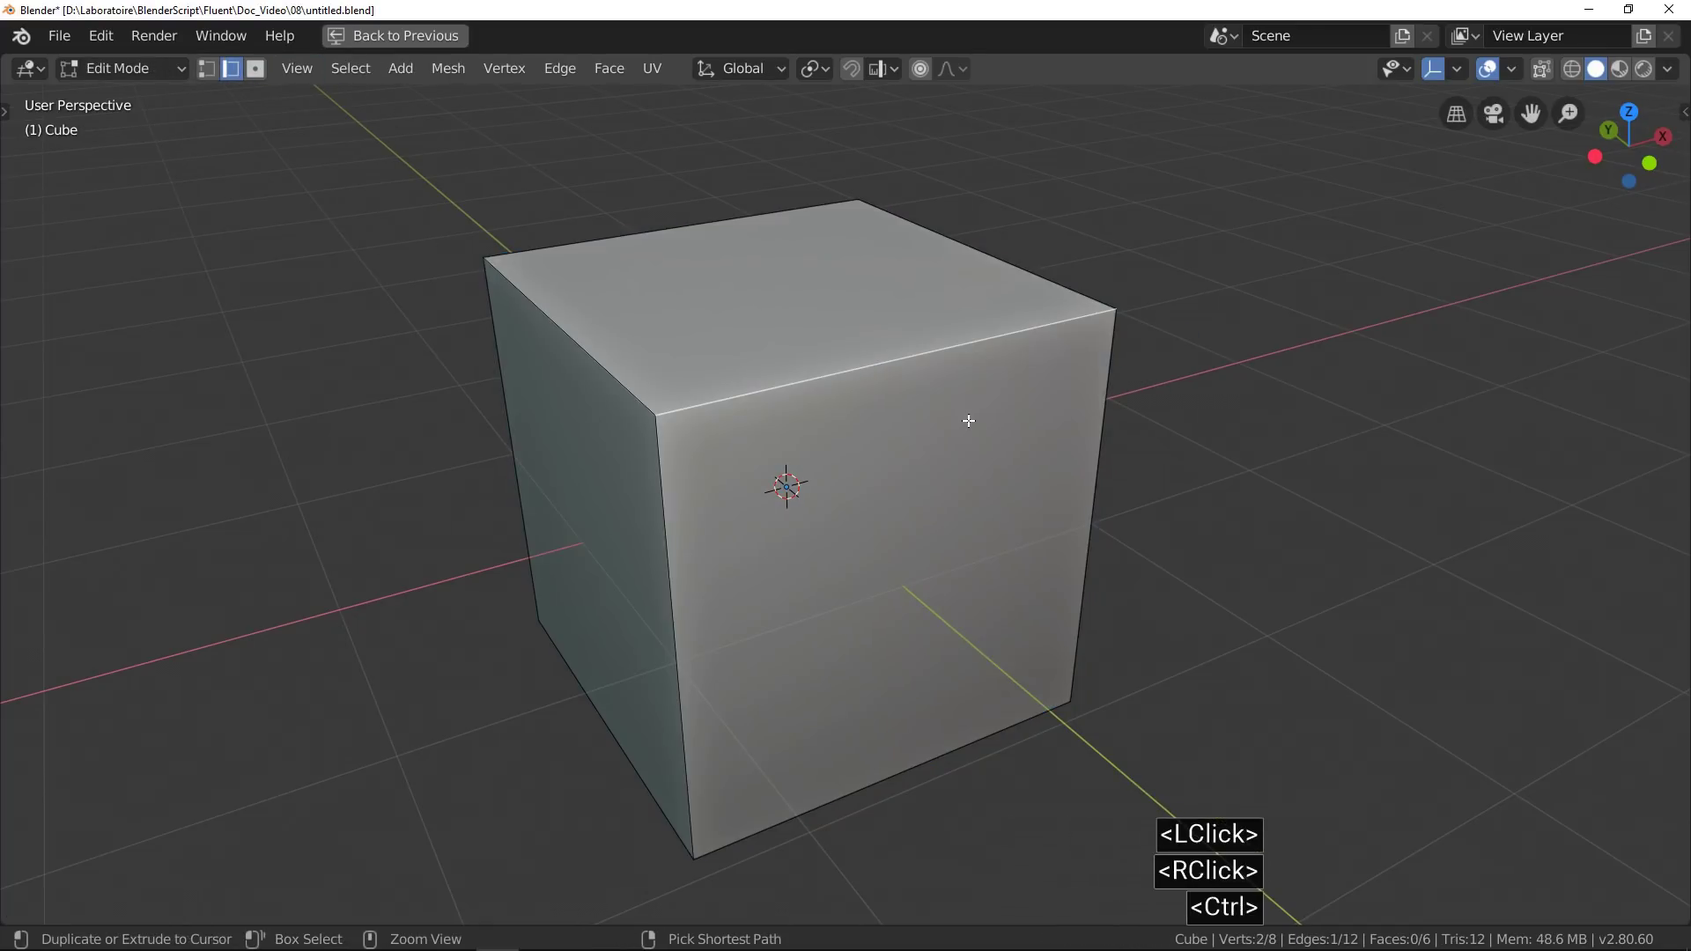
key("ctrl+b")
left_click(1017, 595)
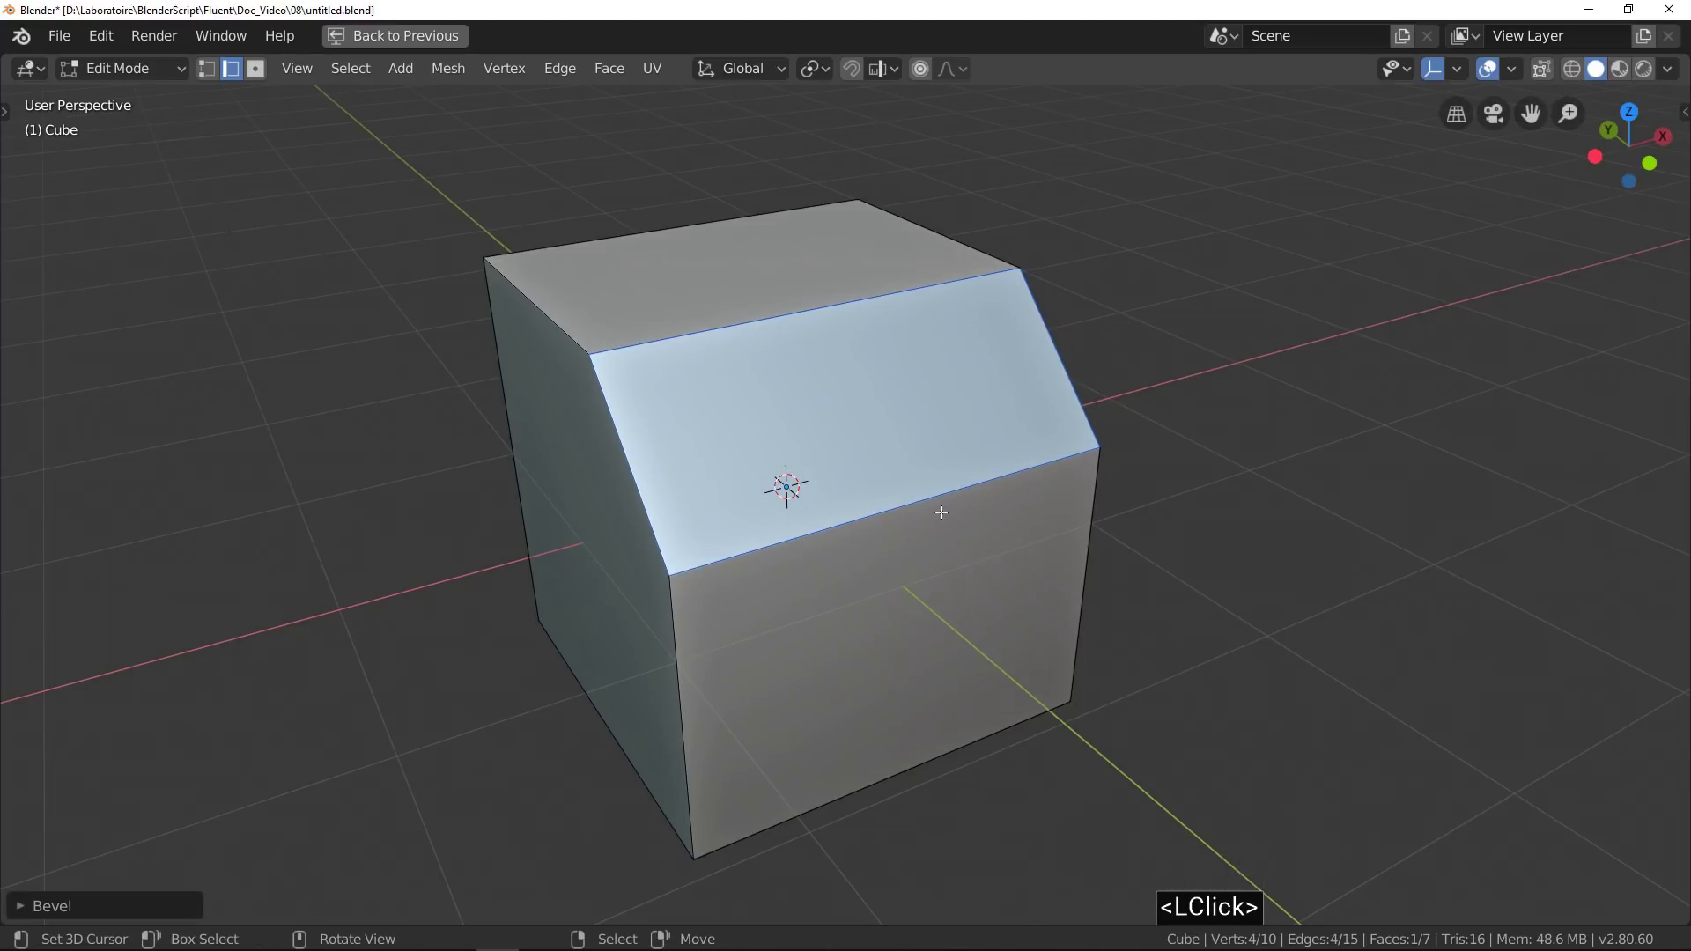
Append the insert_028 triangular vent insert and place it flat on the slanted face.
key("n")
left_click(1552, 299)
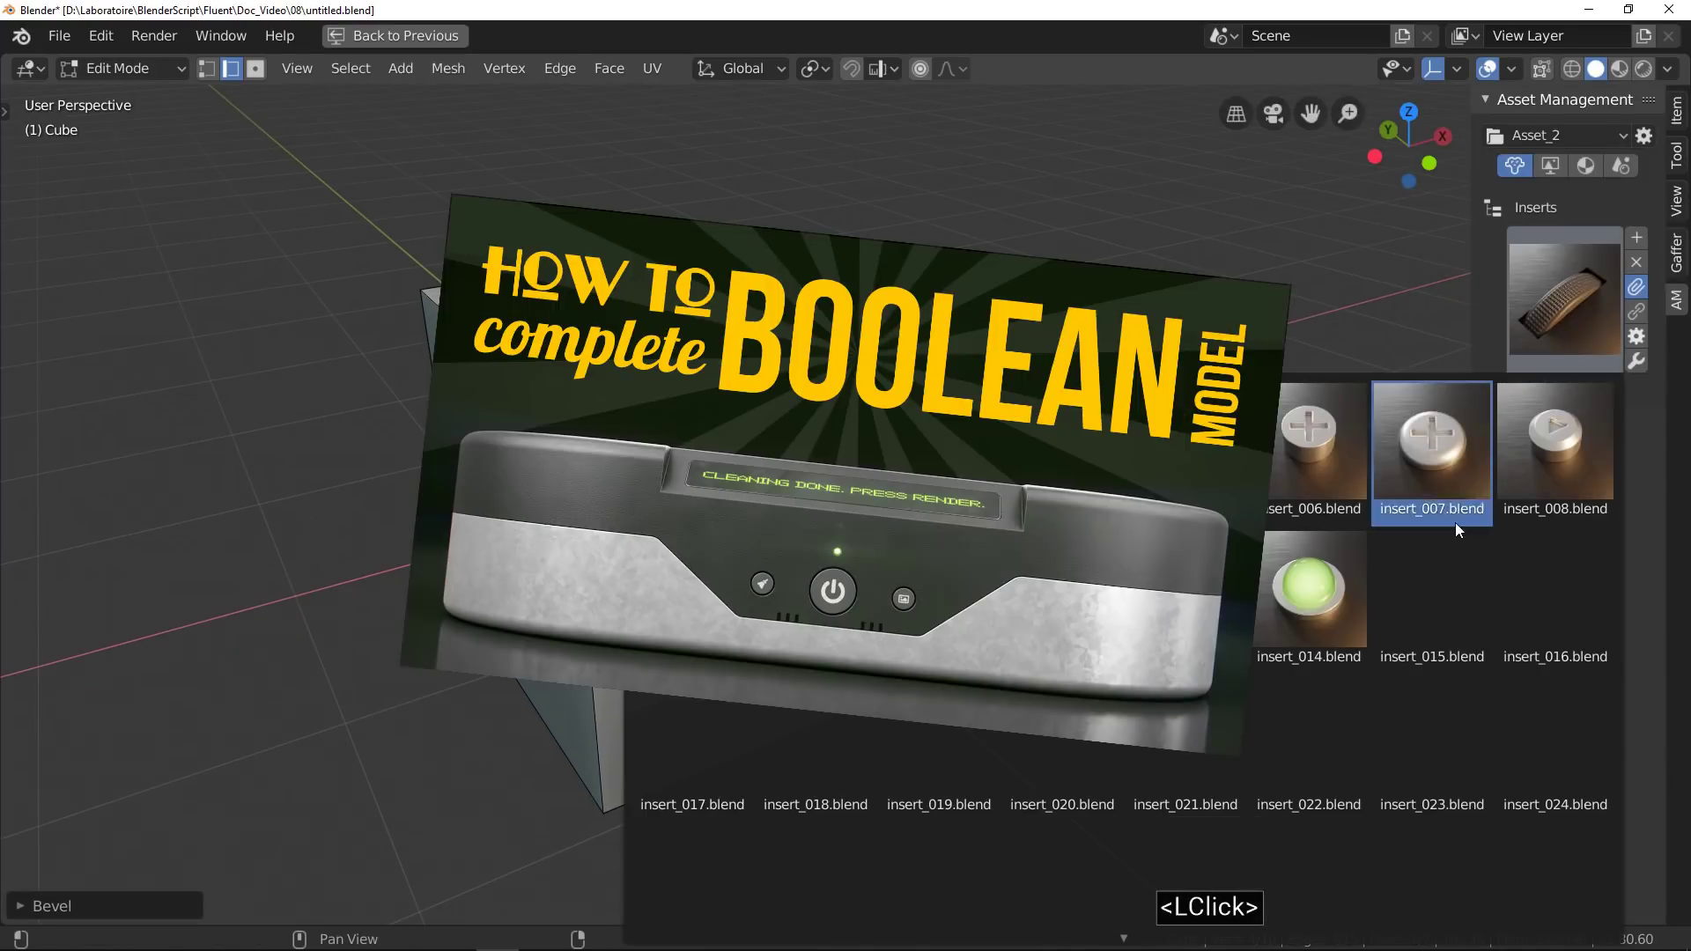
left_click(1065, 858)
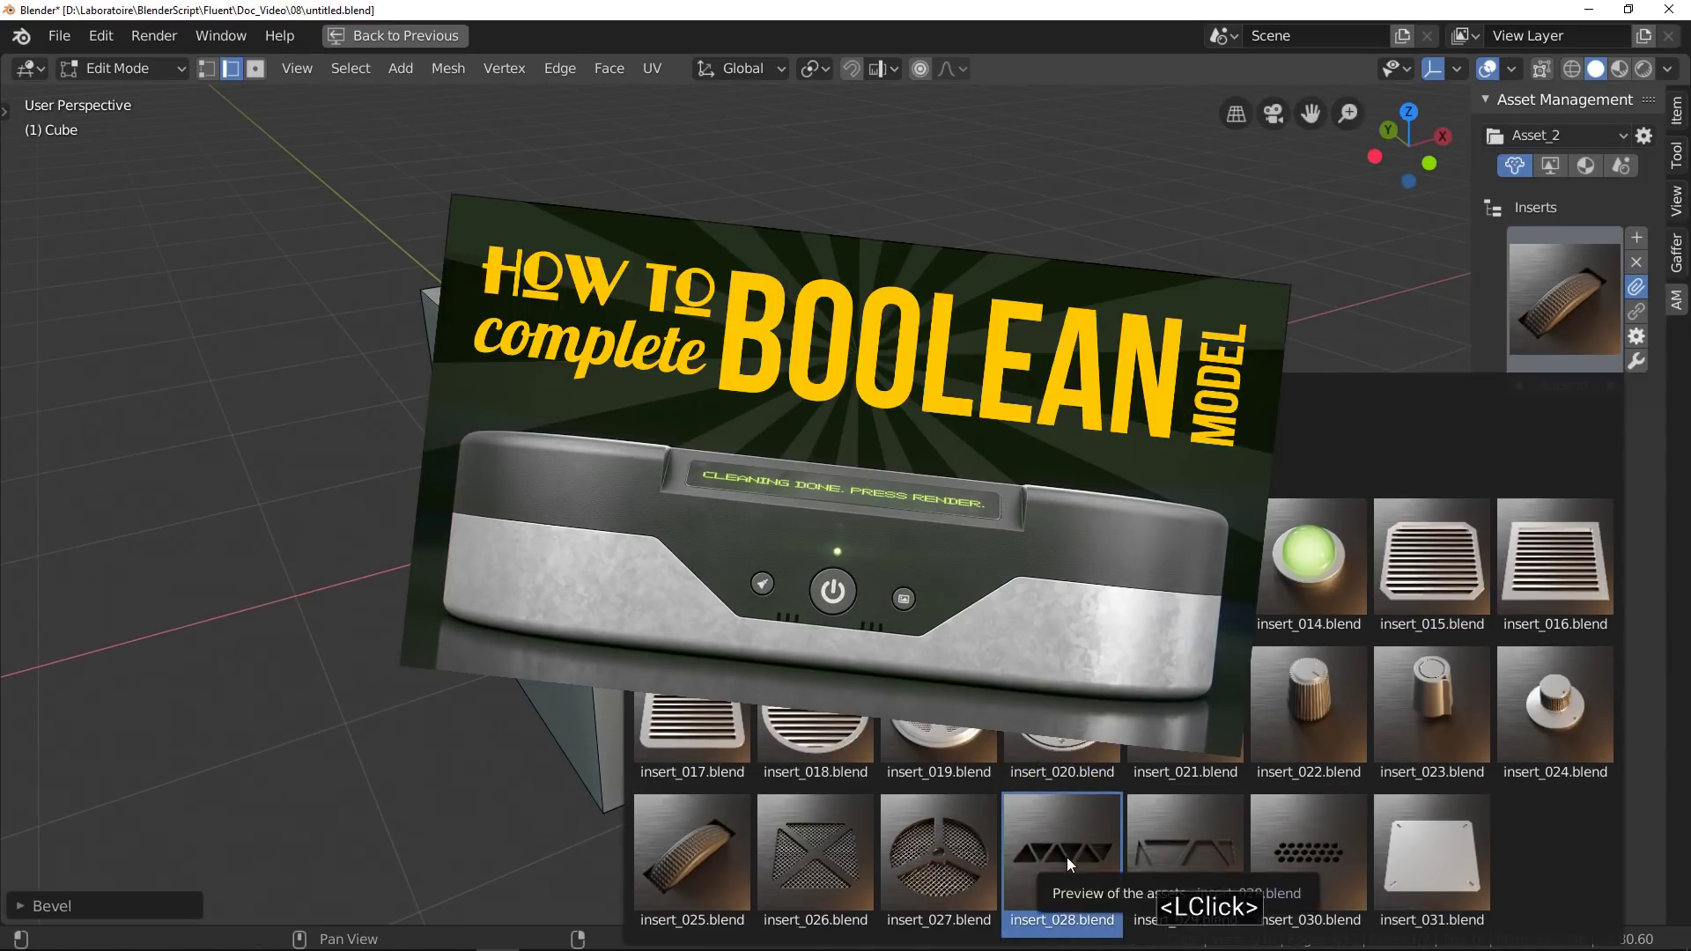
key("g")
key("shift+z")
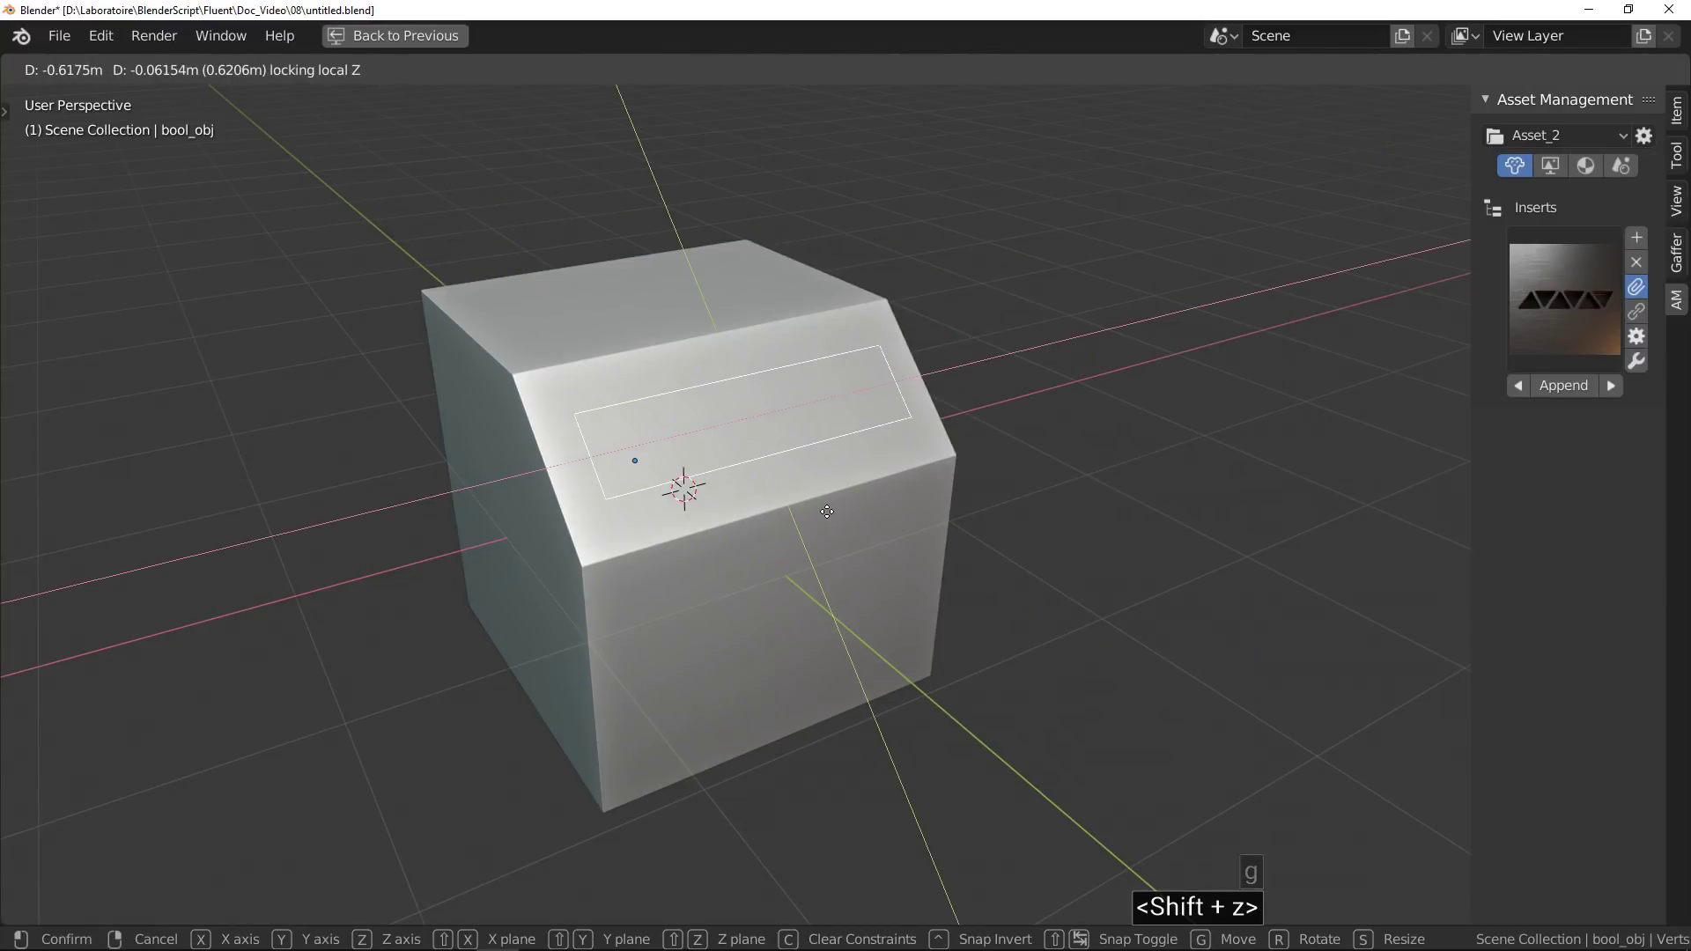
left_click(835, 479)
Cut the vent insert into the cube as a boolean difference.
right_click(836, 479, "shift")
key("ctrl+shift+q")
left_click(997, 383)
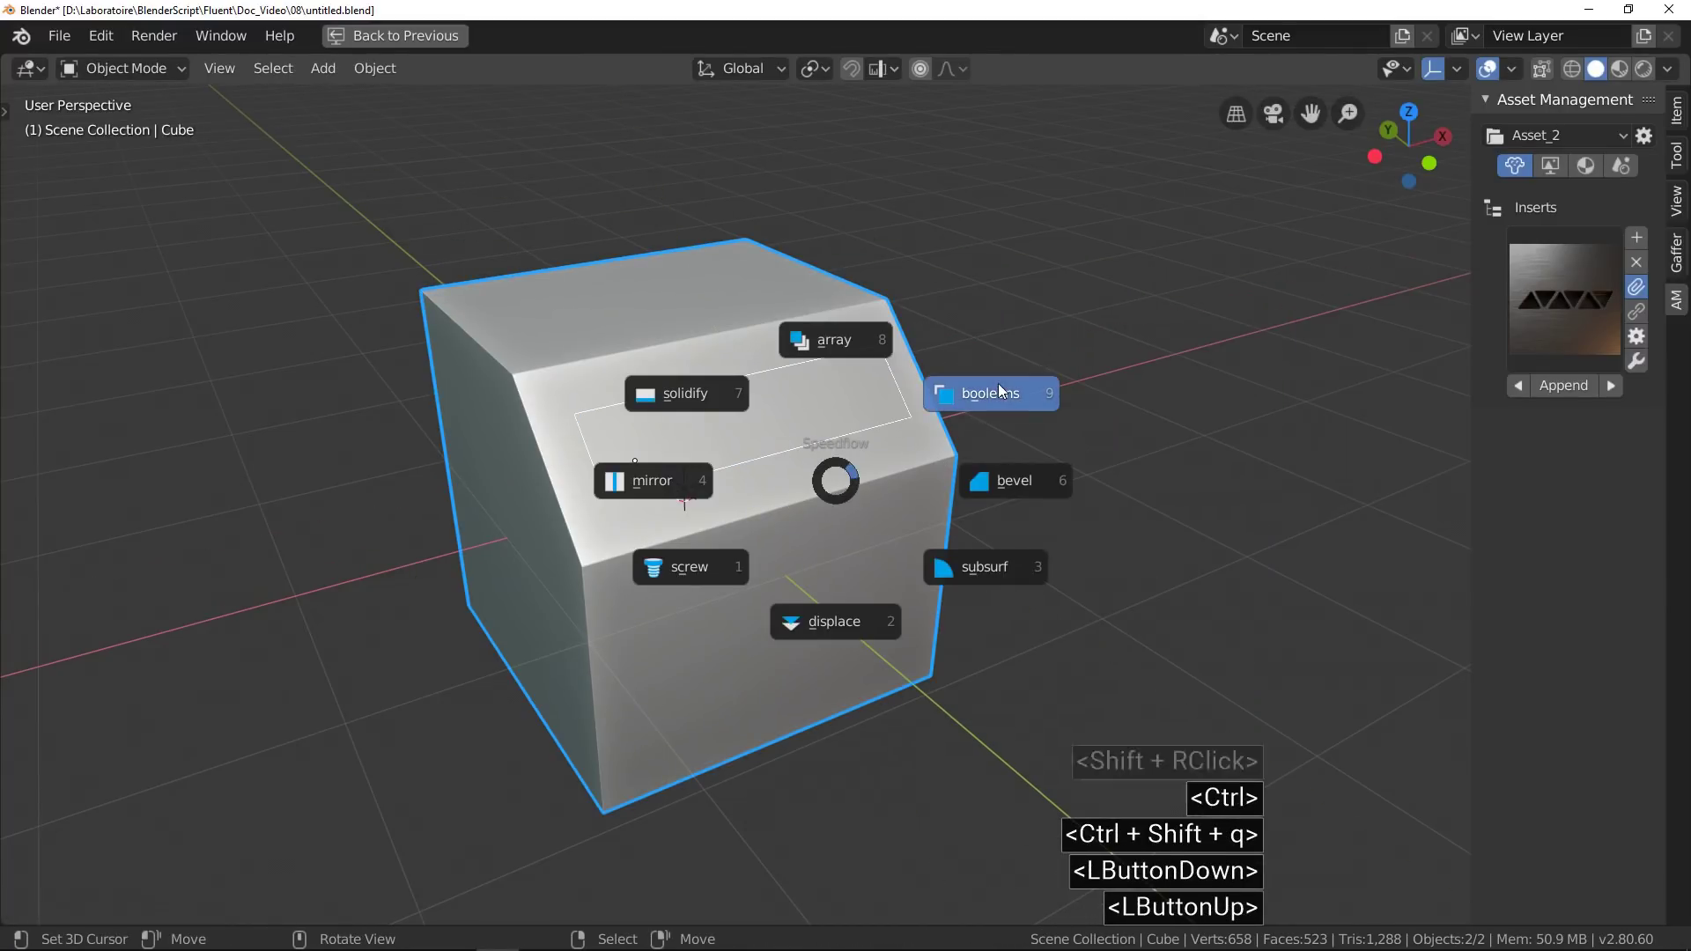
left_click(889, 454)
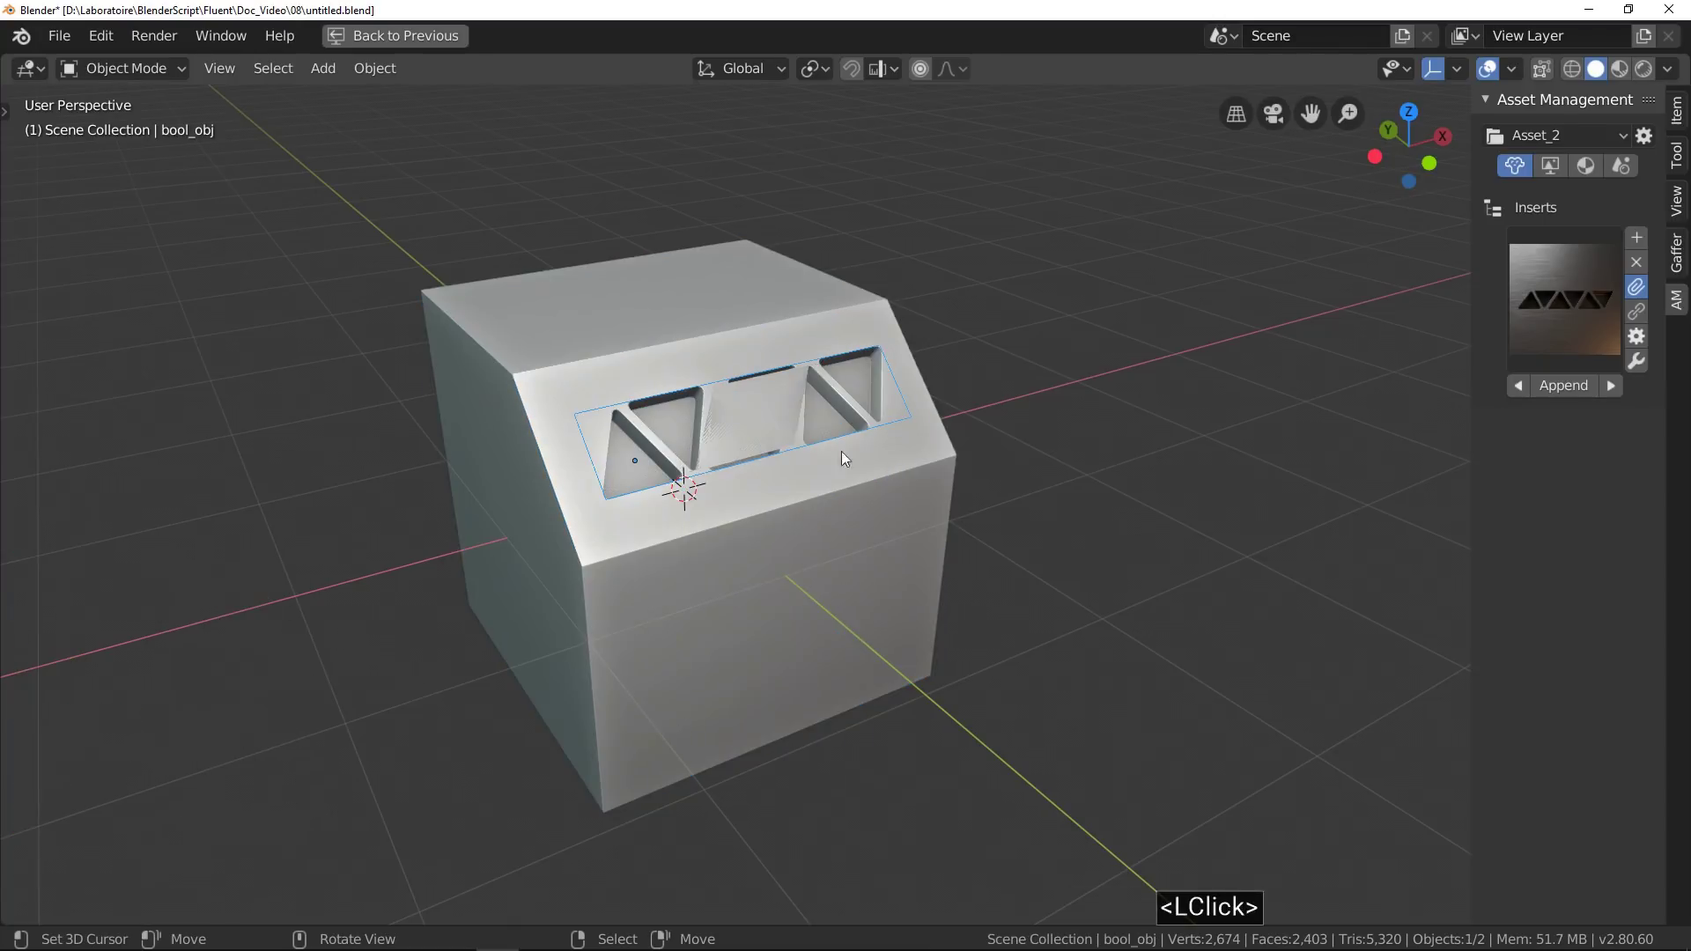
scroll(675, 315, "up", 4)
Add the diagonal X-braced mesh-grid insert to the top face and boolean-cut it into the cube.
right_click(684, 357)
key("Tab")
right_click(681, 299)
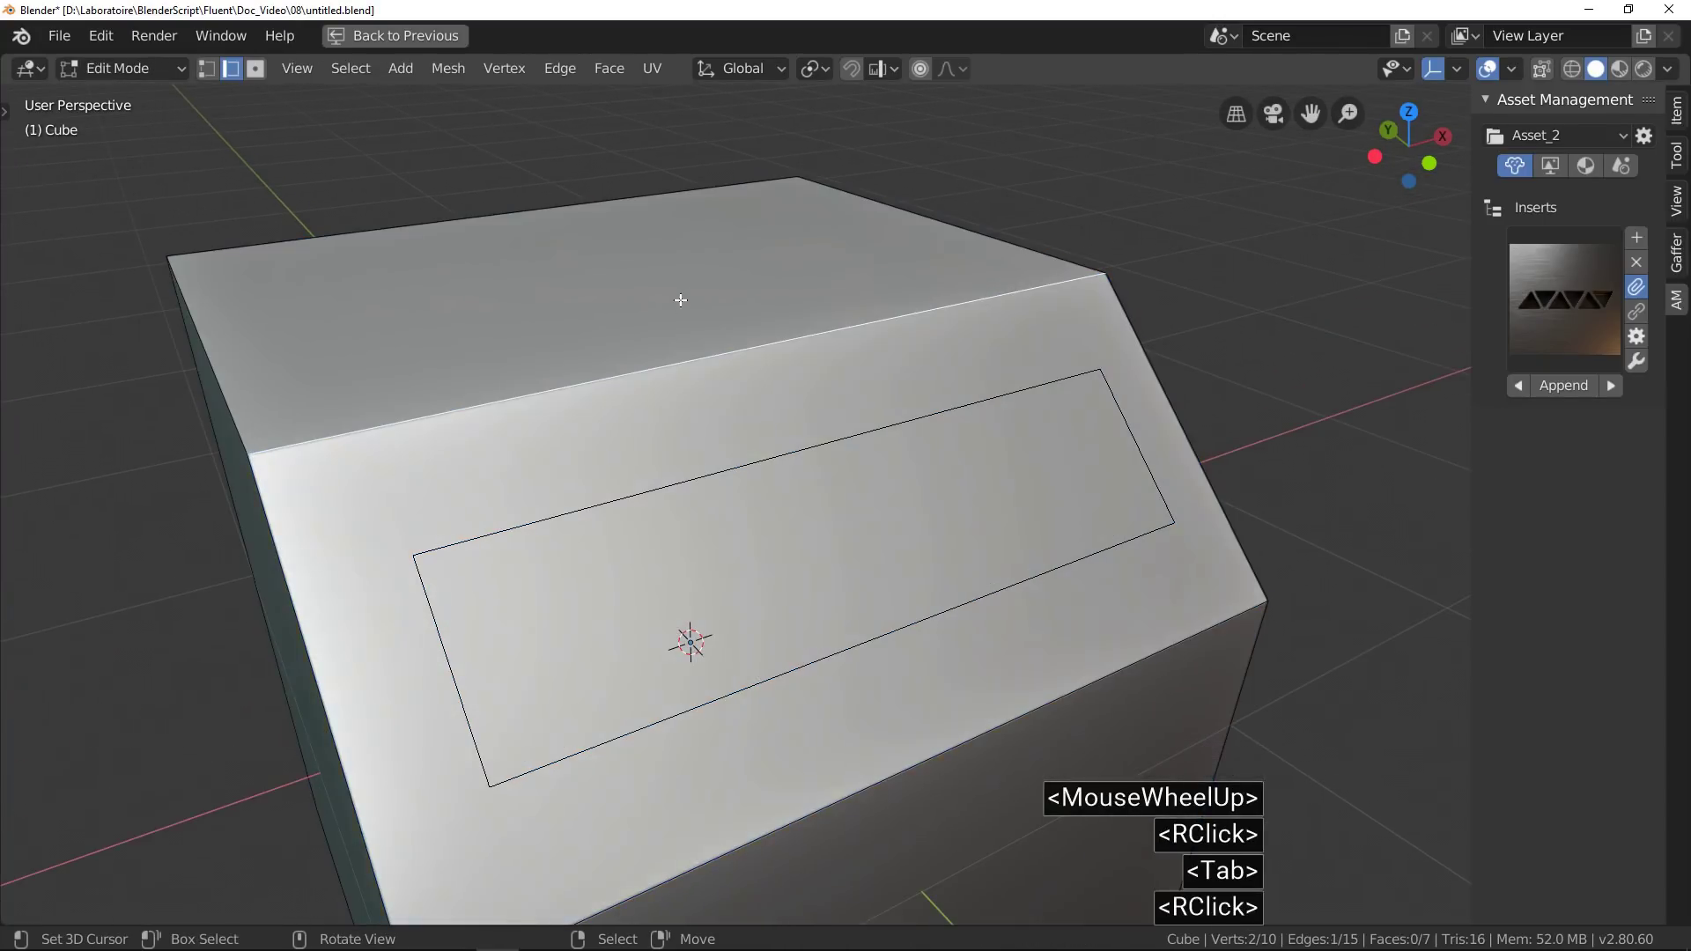
left_click(256, 68)
middle_click_drag(670, 370, 679, 365)
left_click(1568, 303)
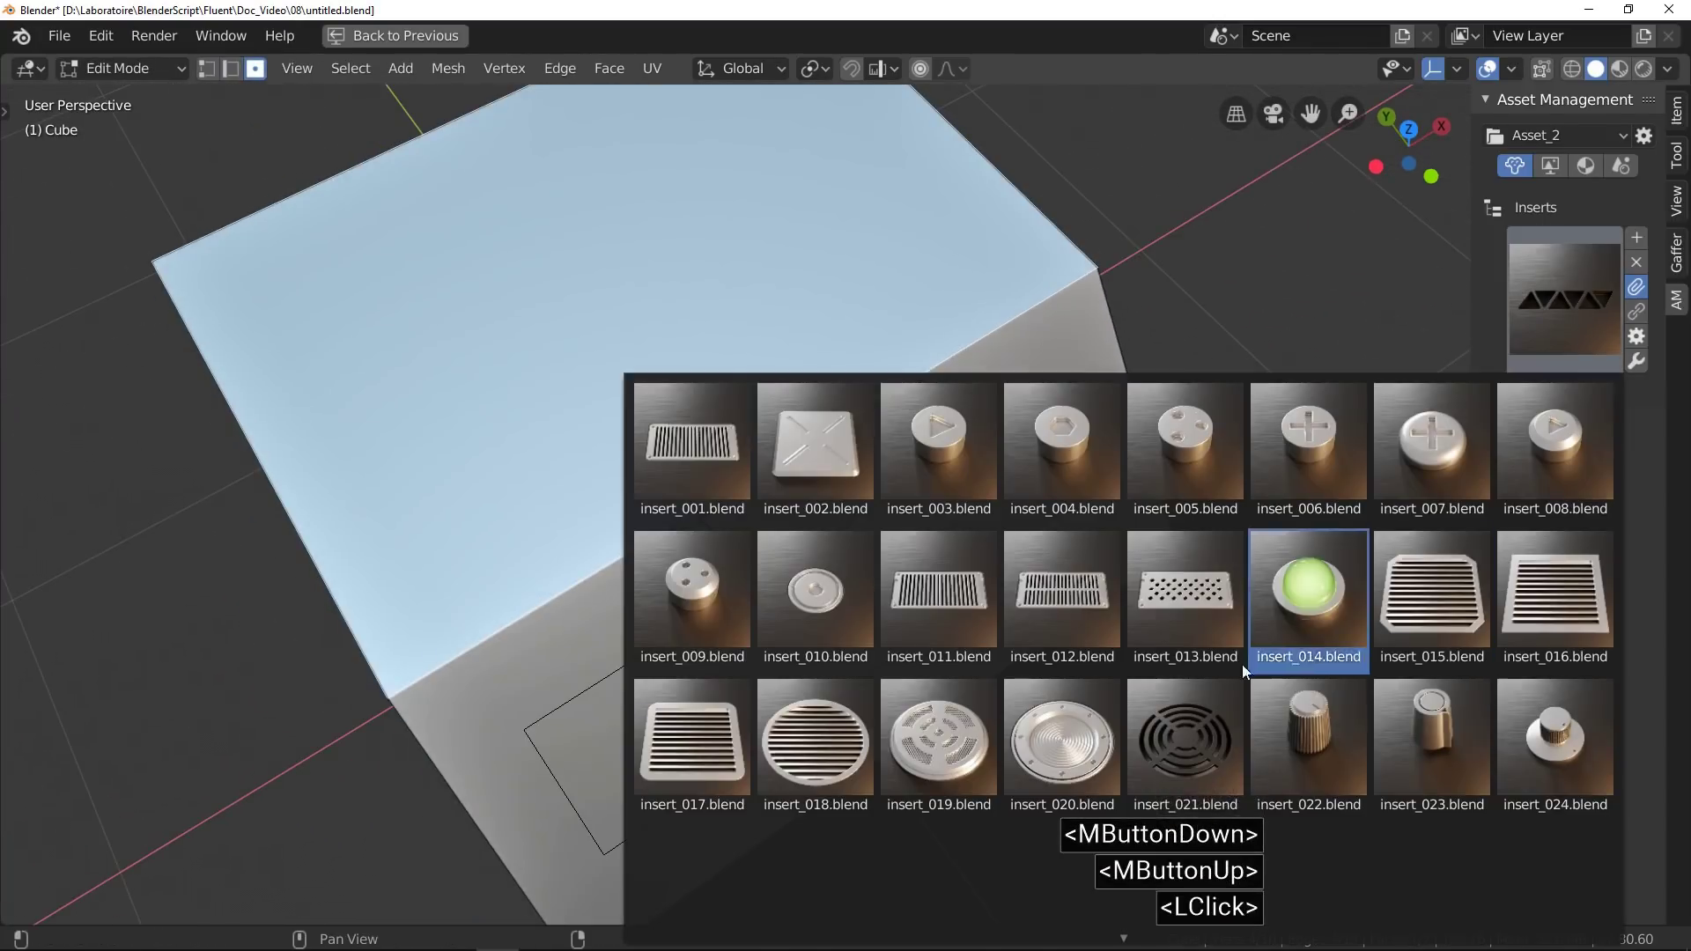
left_click(832, 846)
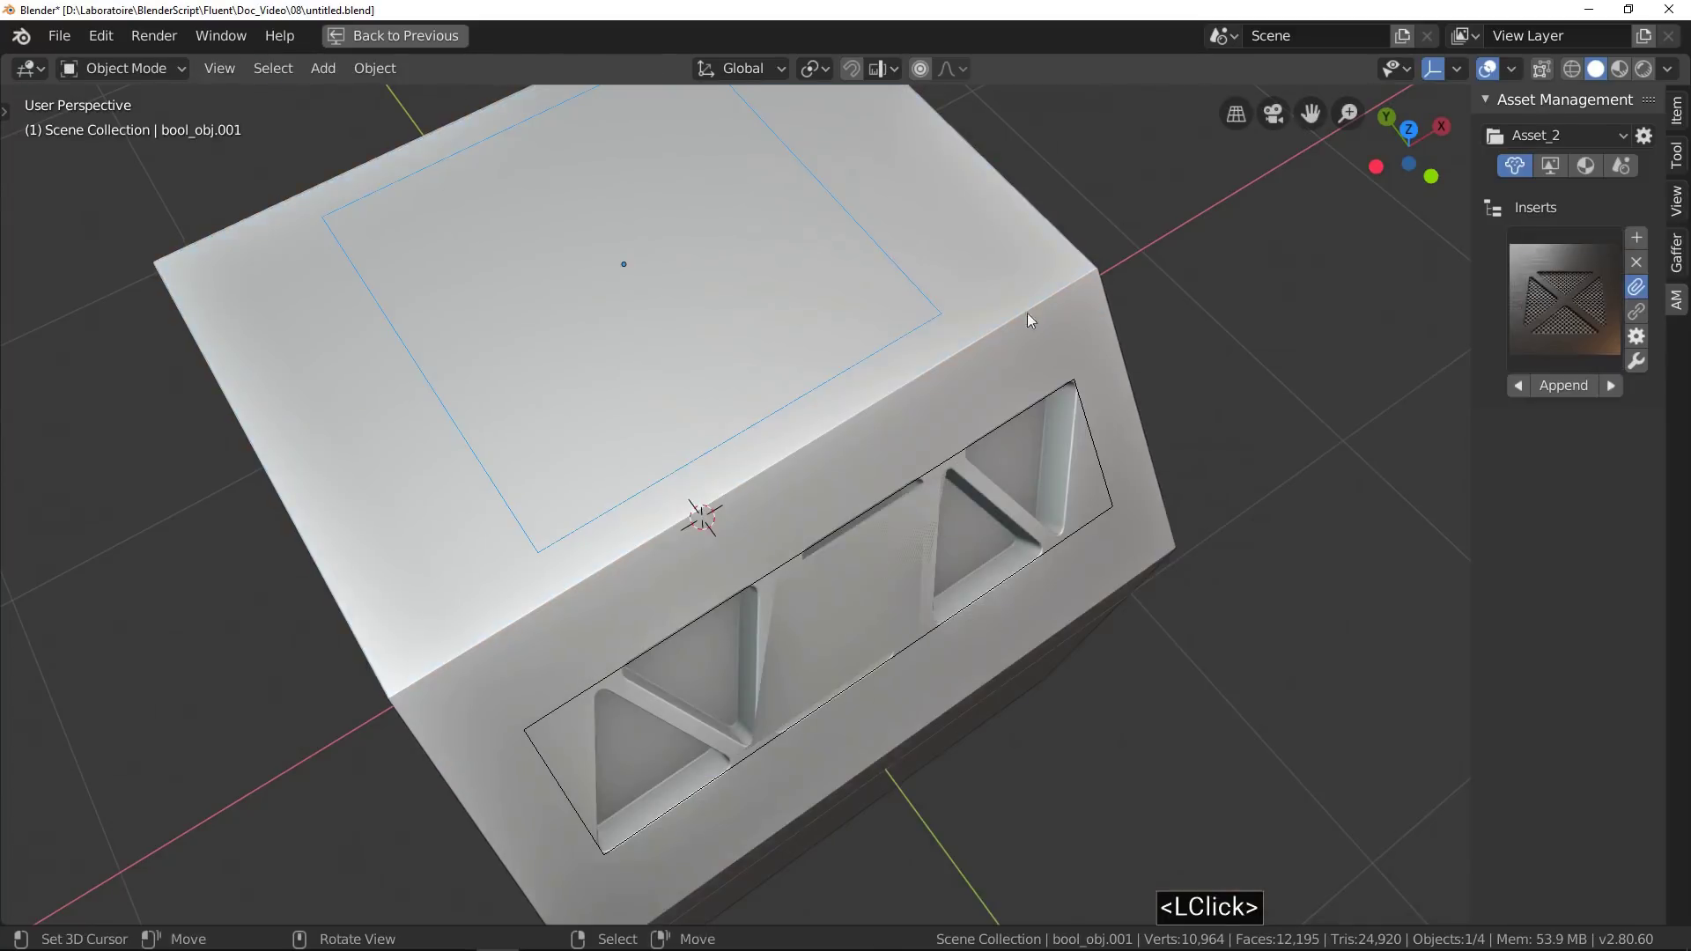
right_click(1015, 250, "shift")
key("shift+ctrl+q")
left_click(1185, 160)
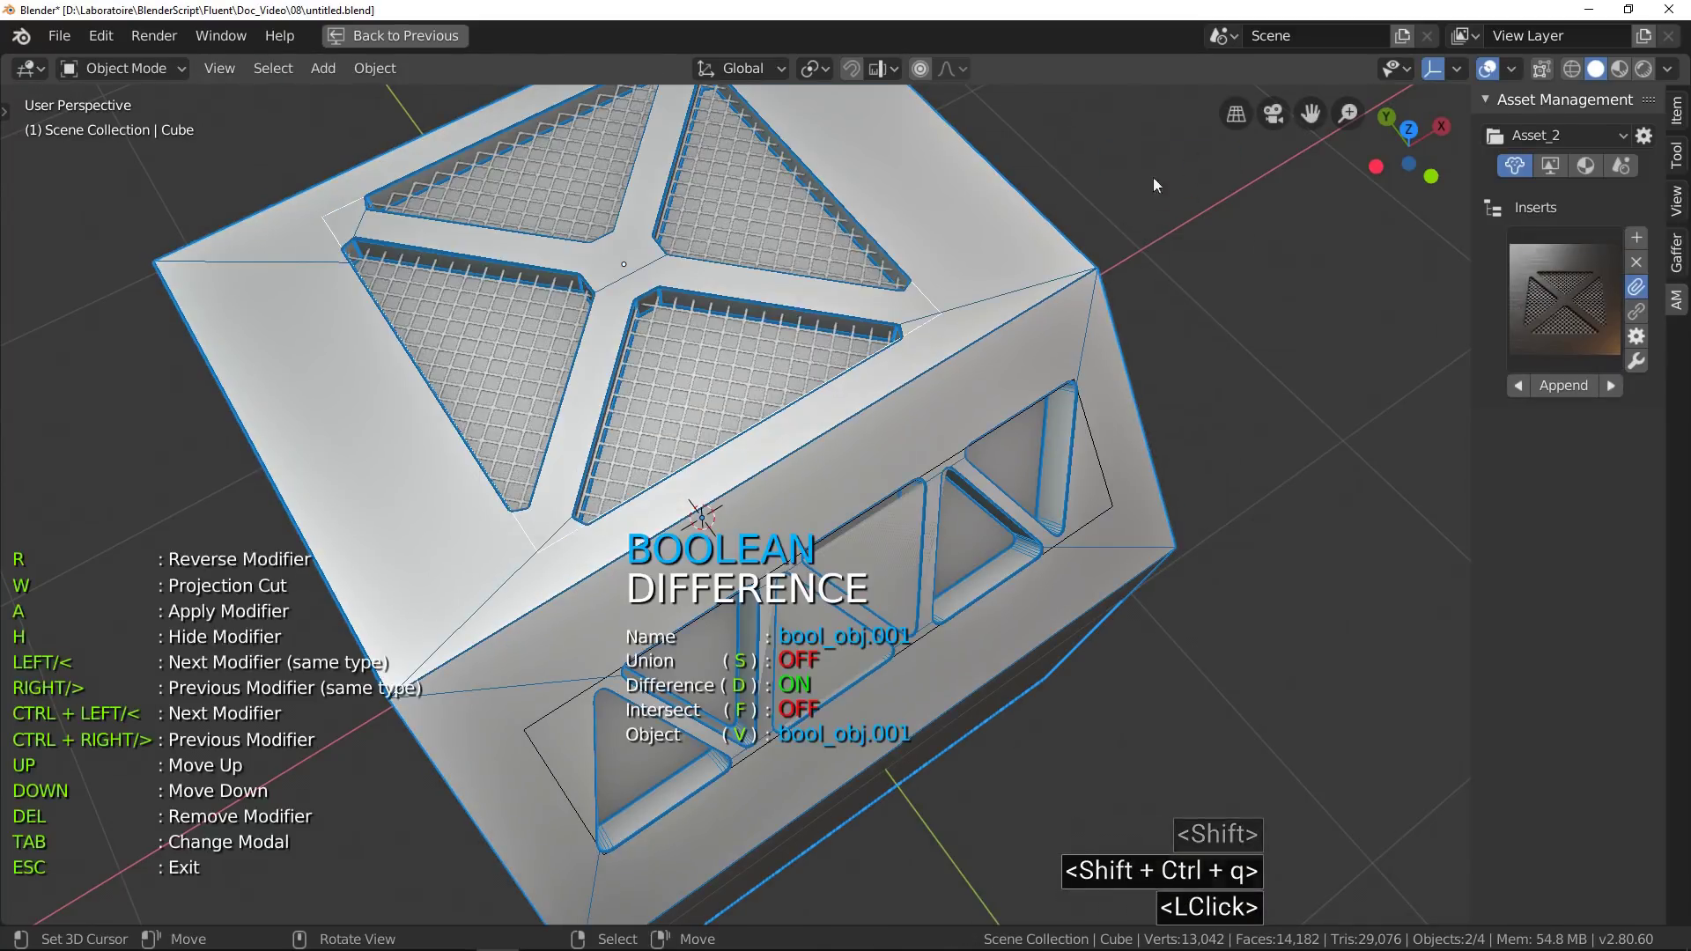
left_click(727, 304)
Add the slotted grille insert on the top face, shift it left along X, rotate 90° about Z and shrink it.
middle_click_drag(727, 304, 483, 556, "shift")
right_click(484, 557)
key("Tab")
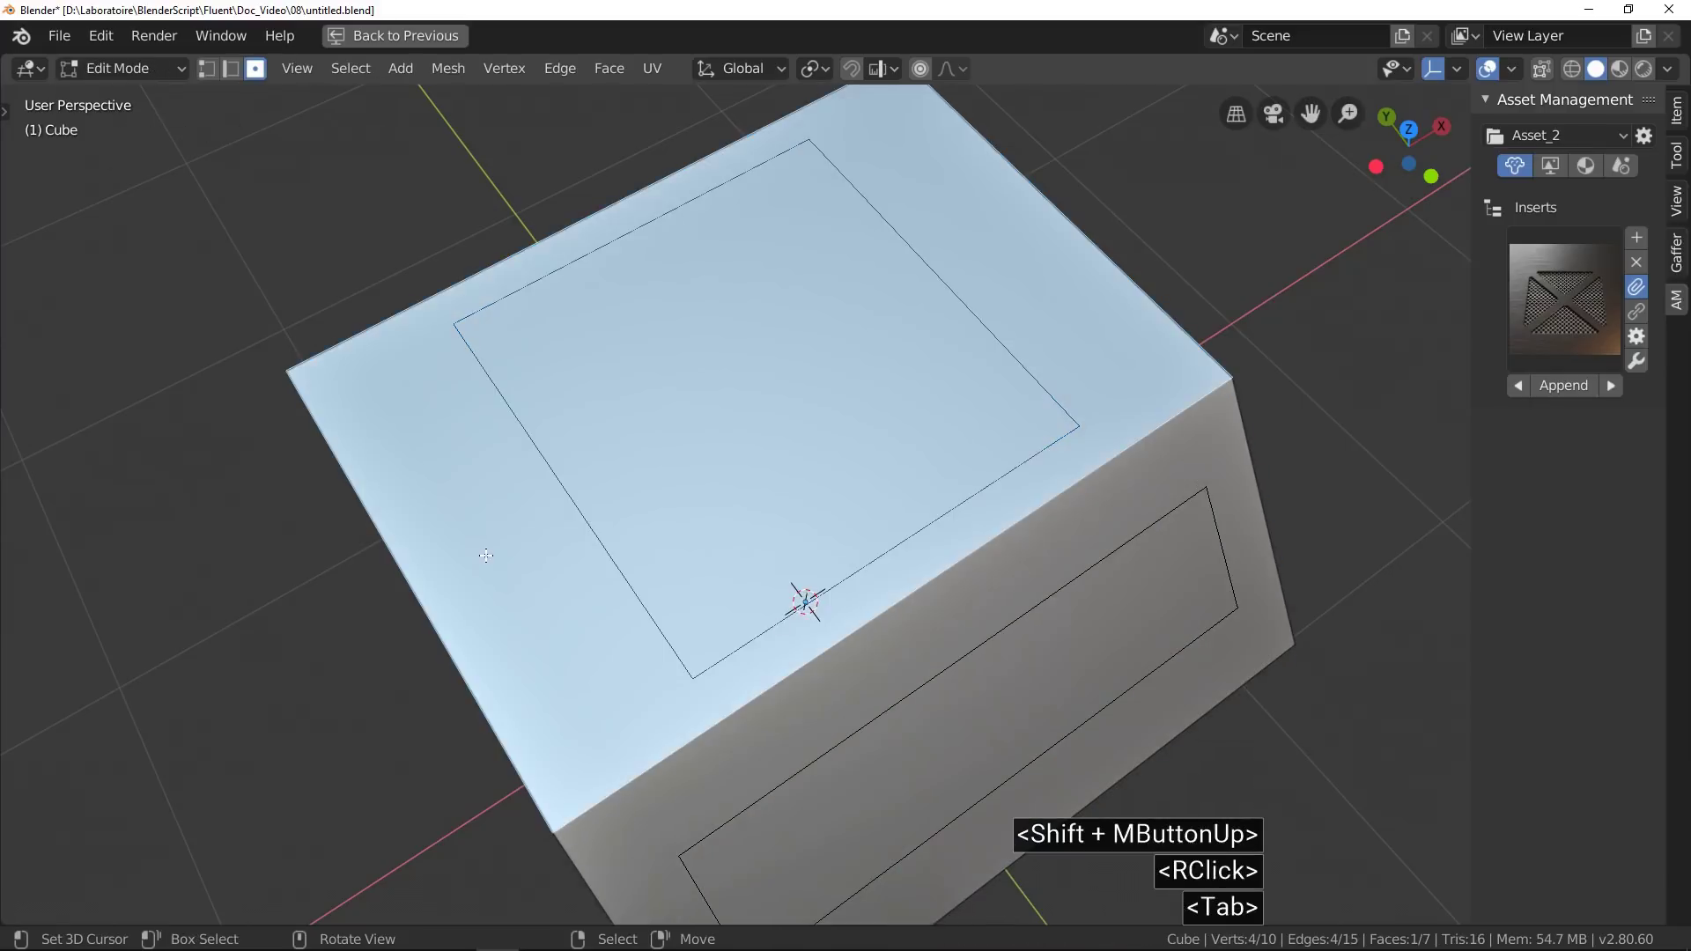
left_click(1509, 319)
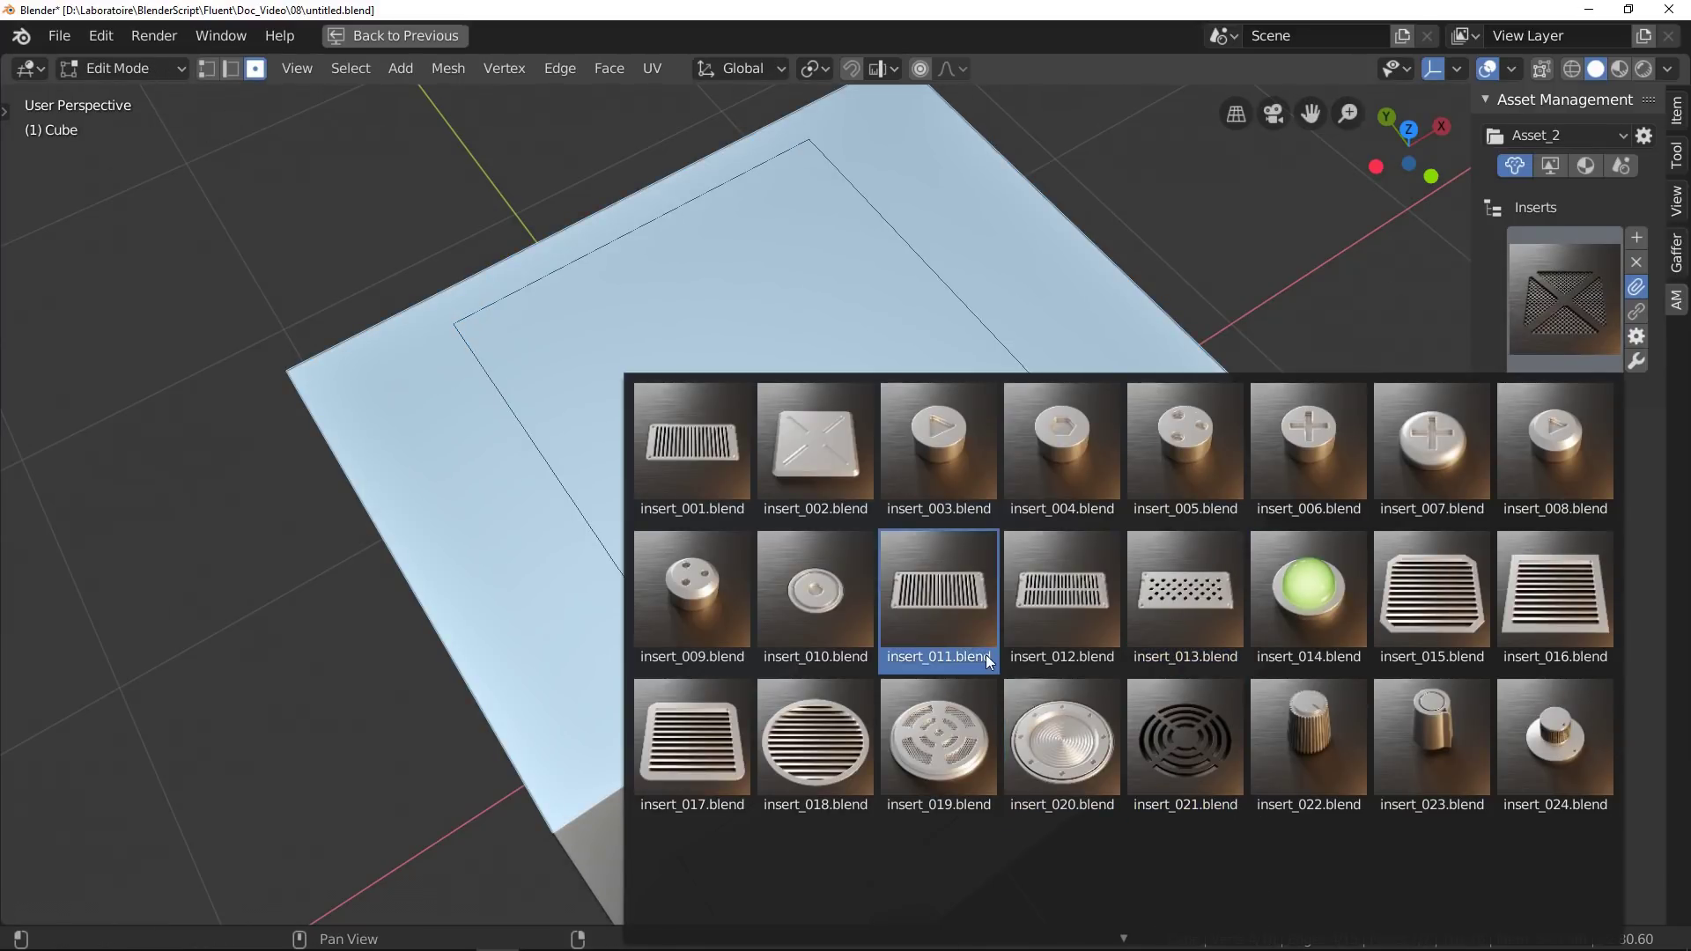
left_click(1062, 599)
key("g")
key("x")
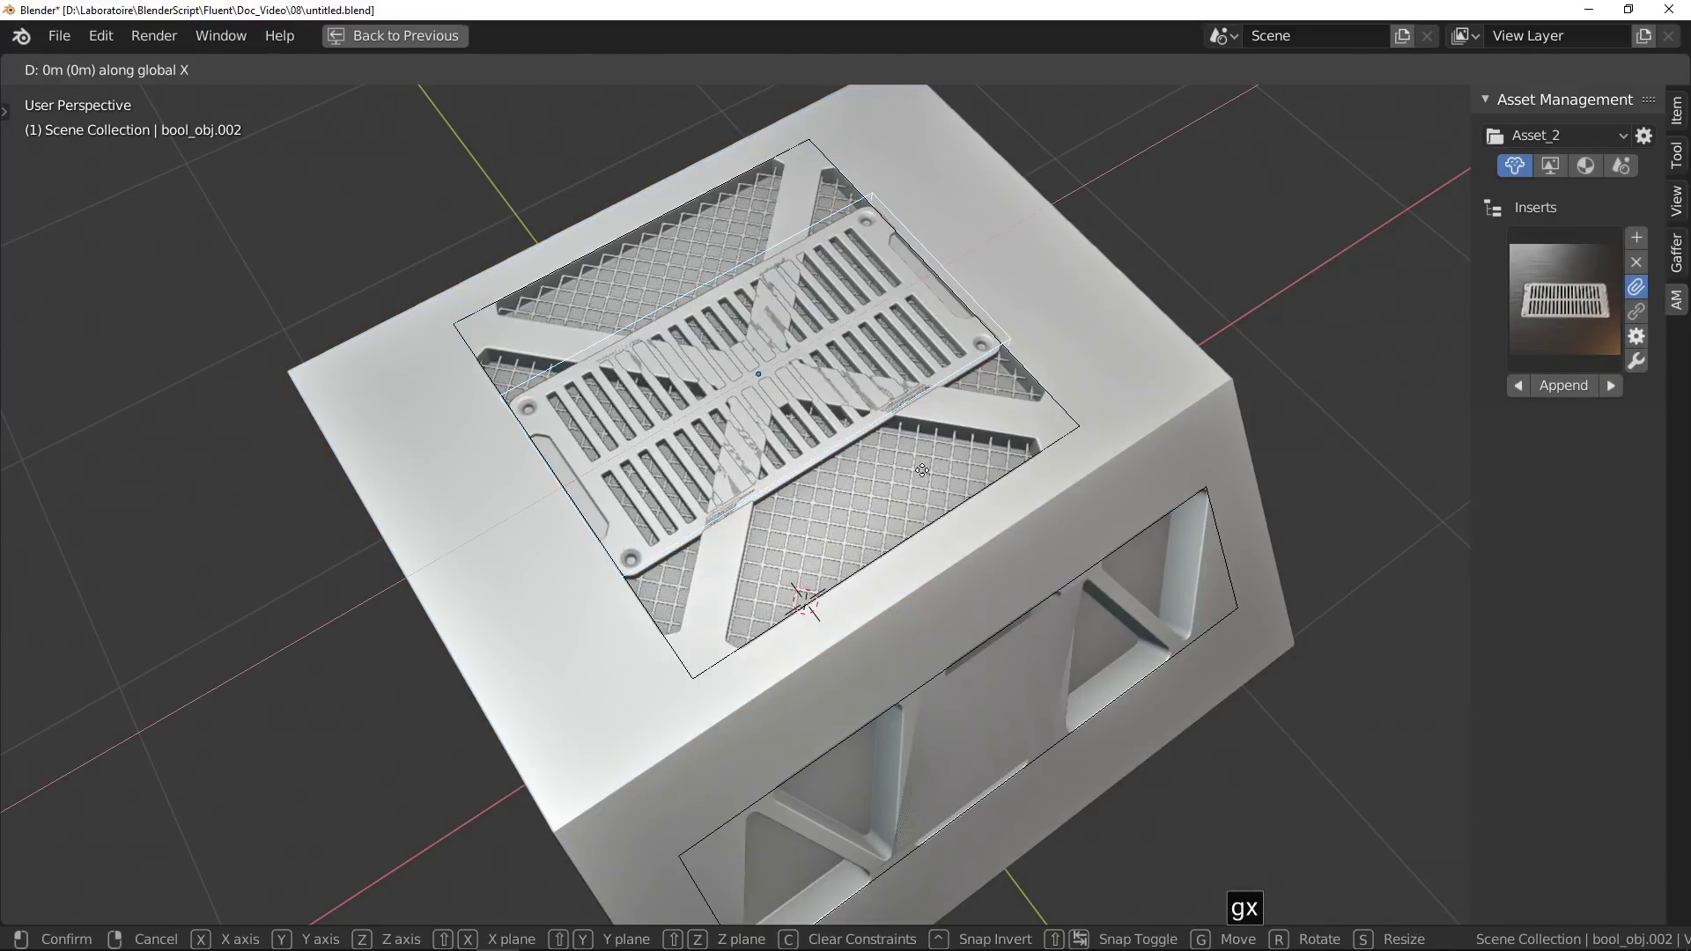
left_click(643, 562)
key("r")
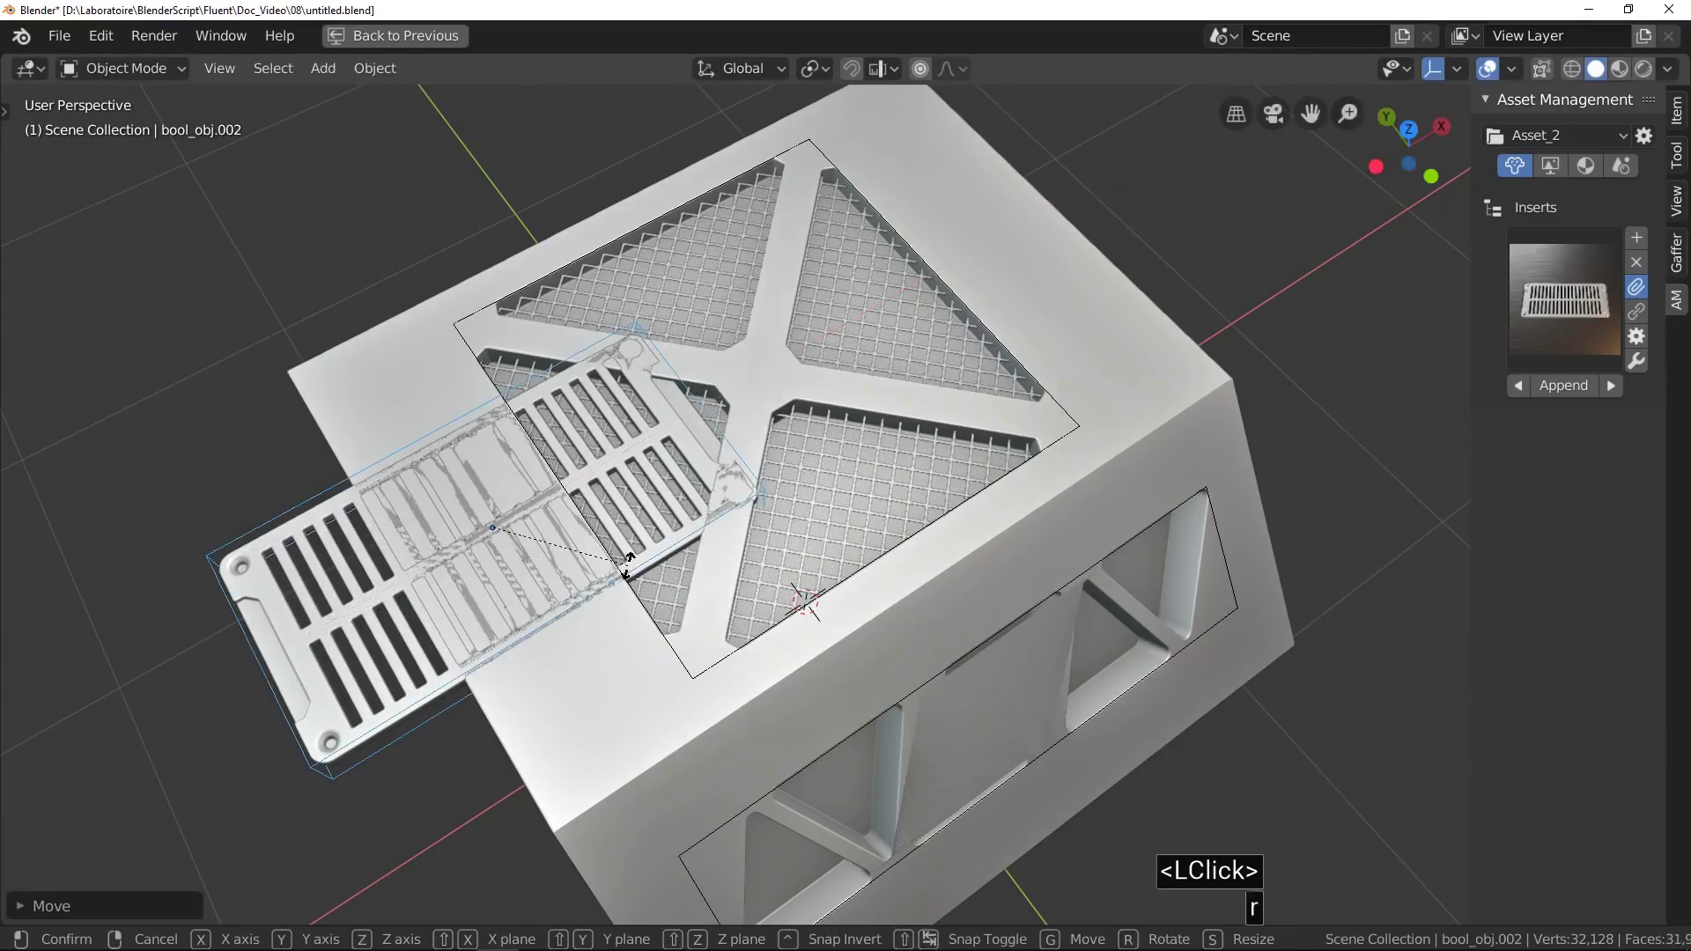
key("z")
key("9")
key("0")
key("Return")
key("s")
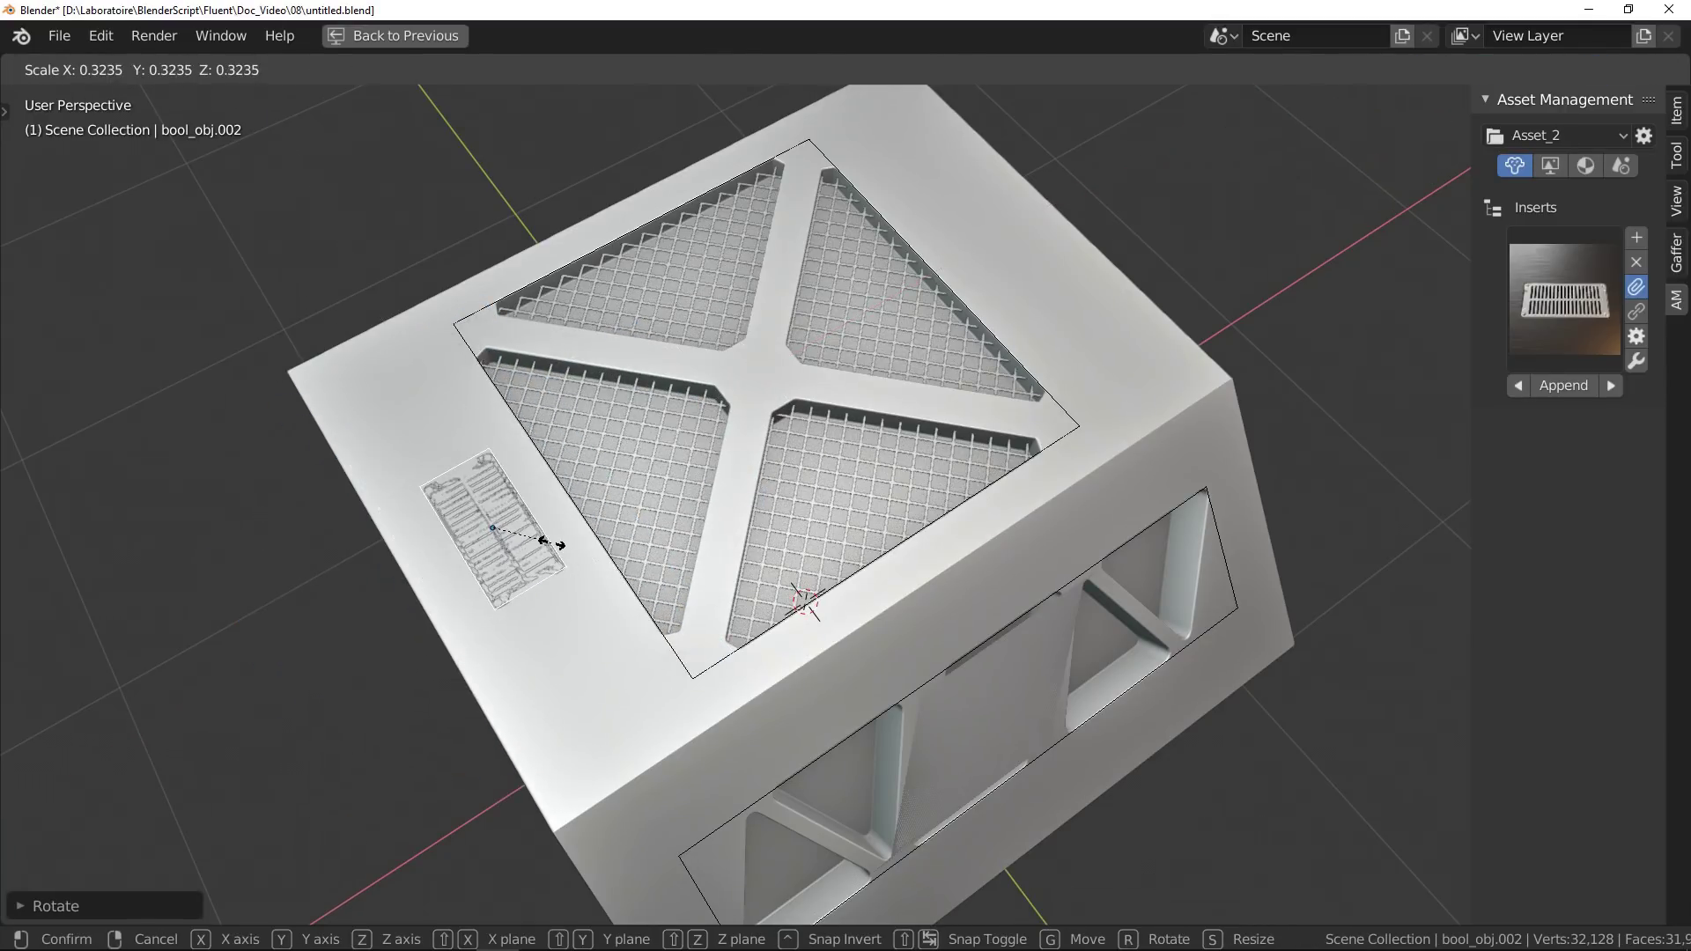
left_click(541, 548)
Cut the slotted grille into the cube as a boolean difference.
right_click(605, 601, "shift")
key("ctrl+shift+q")
left_click(752, 520)
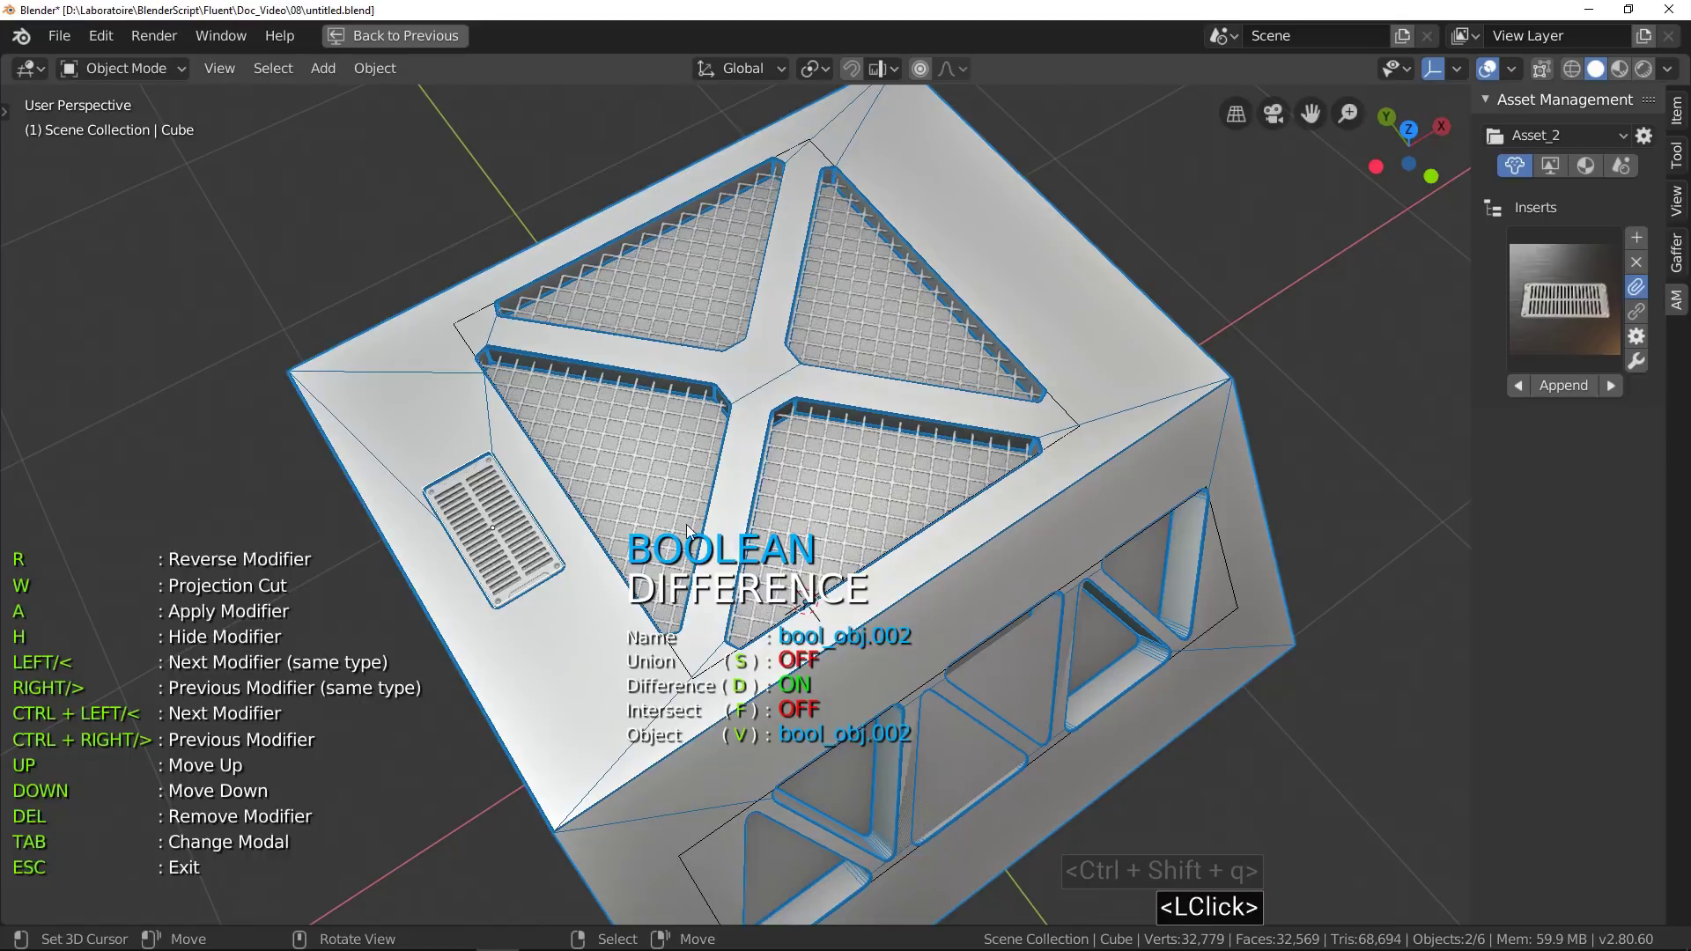
left_click(752, 521)
scroll(617, 493, "down", 2)
middle_click_drag(617, 493, 881, 616)
Add the curved ribbed insert to the top face, slide it along X near the right edge and shrink it.
right_click(963, 694)
key("Tab")
middle_click_drag(963, 694, 845, 634, "shift")
right_click(529, 422)
left_click(1576, 293)
scroll(1133, 895, "down", 1)
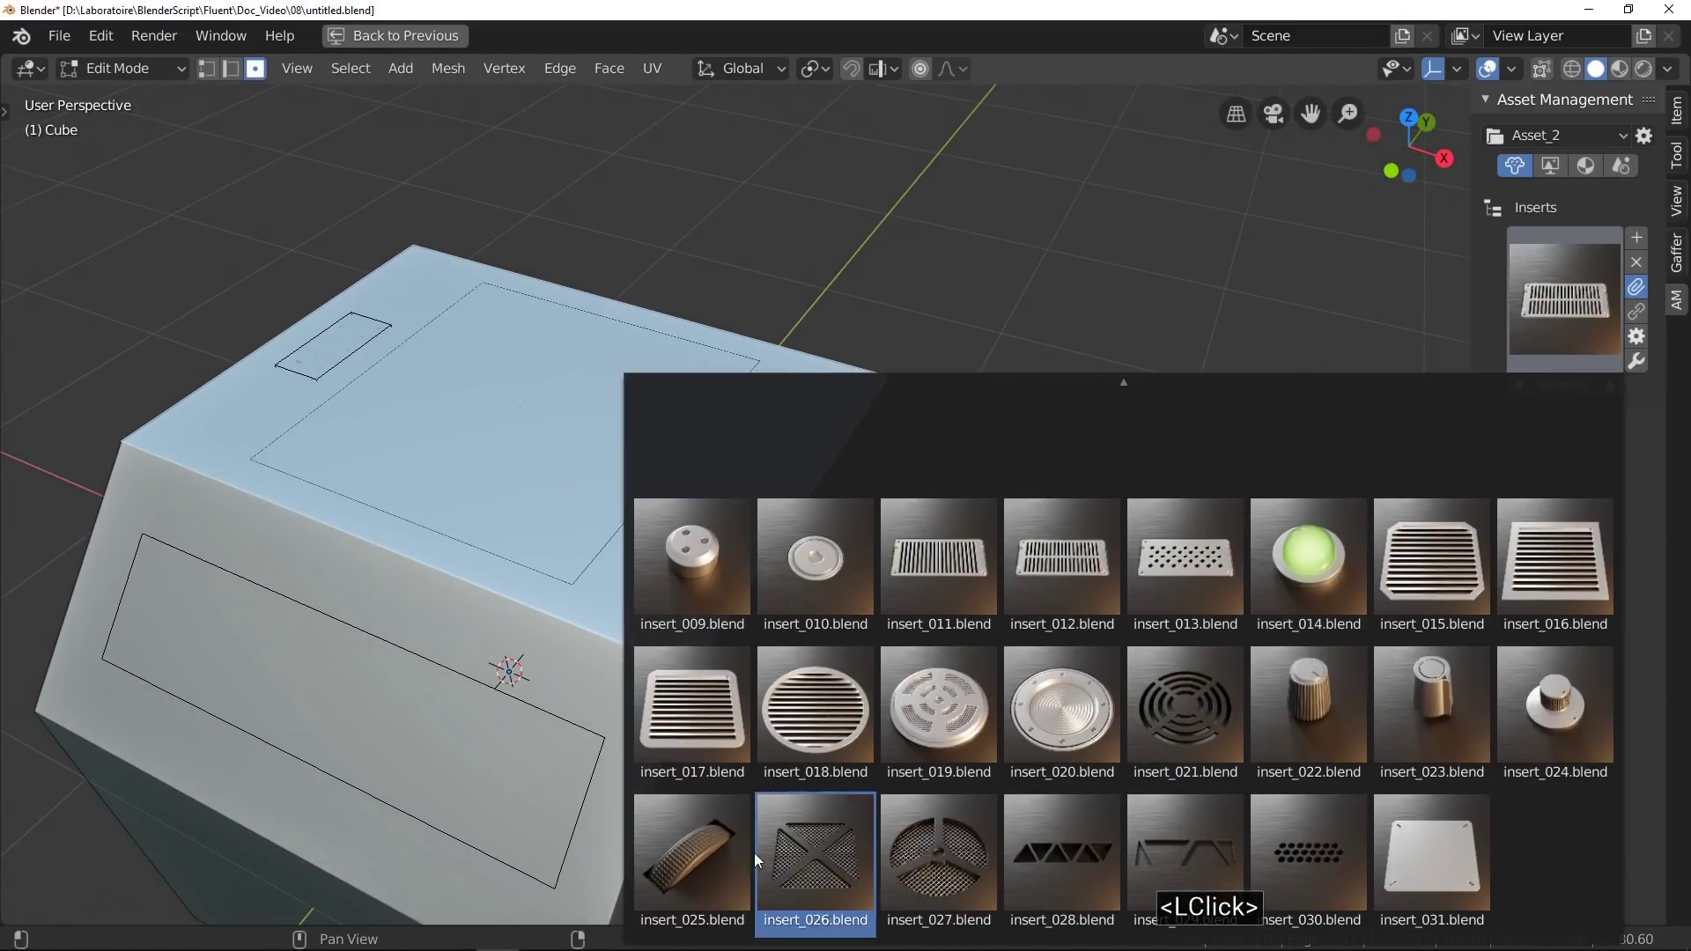
left_click(754, 853)
key("g")
key("x")
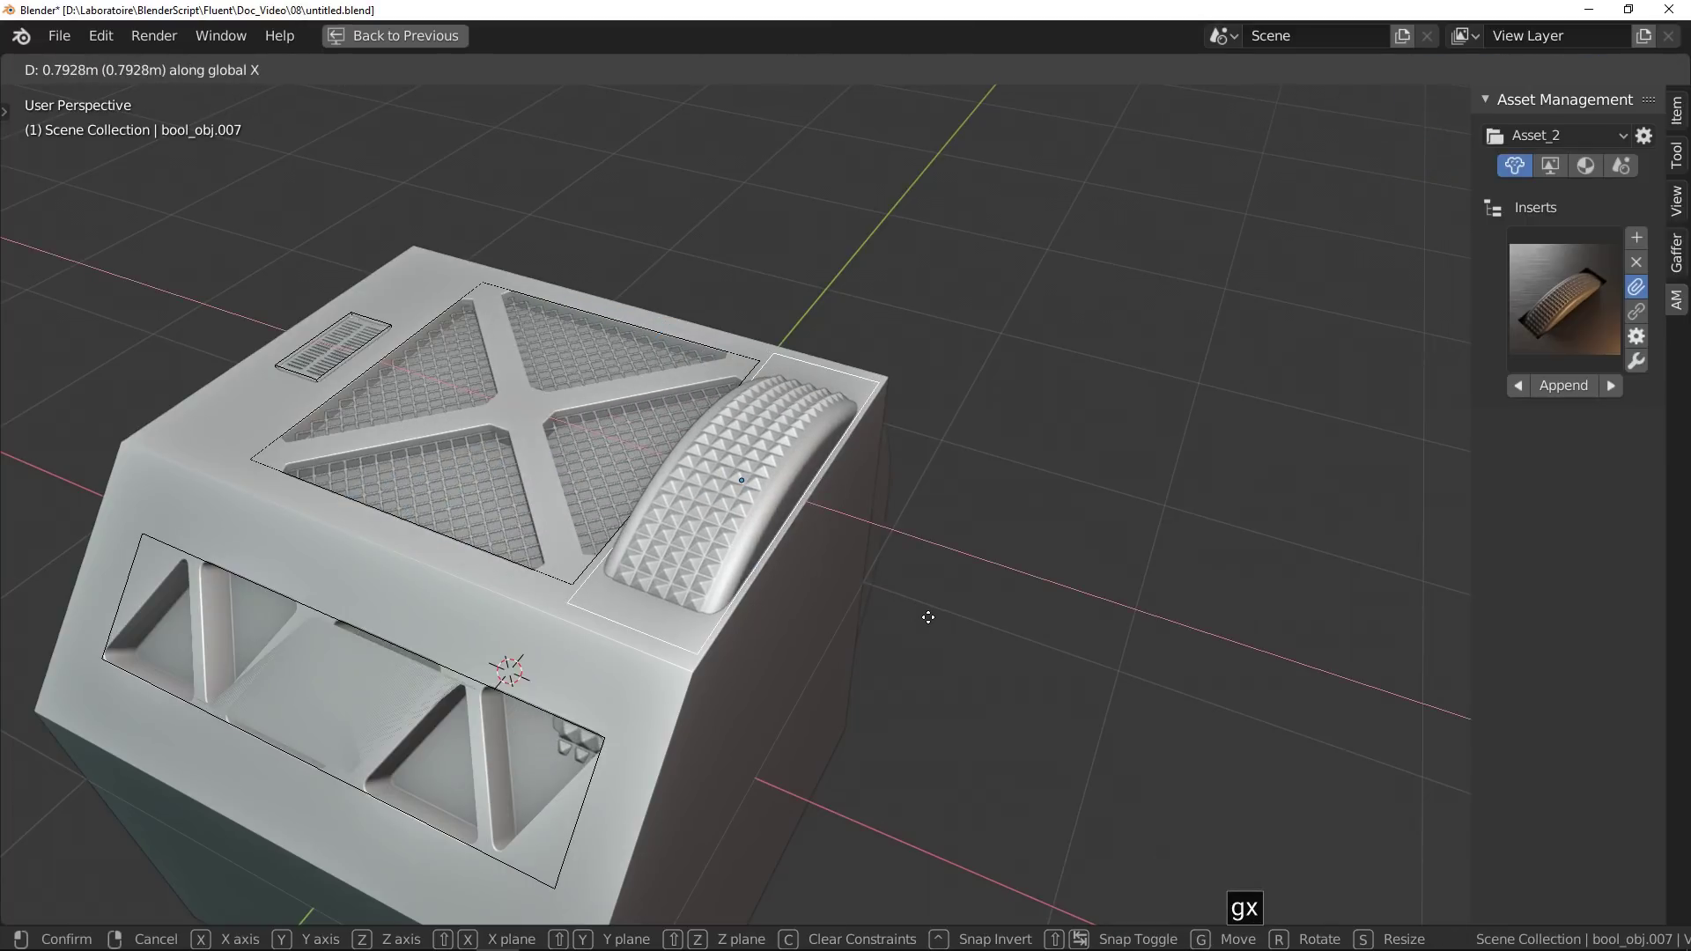
left_click(924, 616)
key("s")
left_click(821, 566)
Boolean-cut the curved ribbed insert into the cube.
right_click(652, 555, "shift")
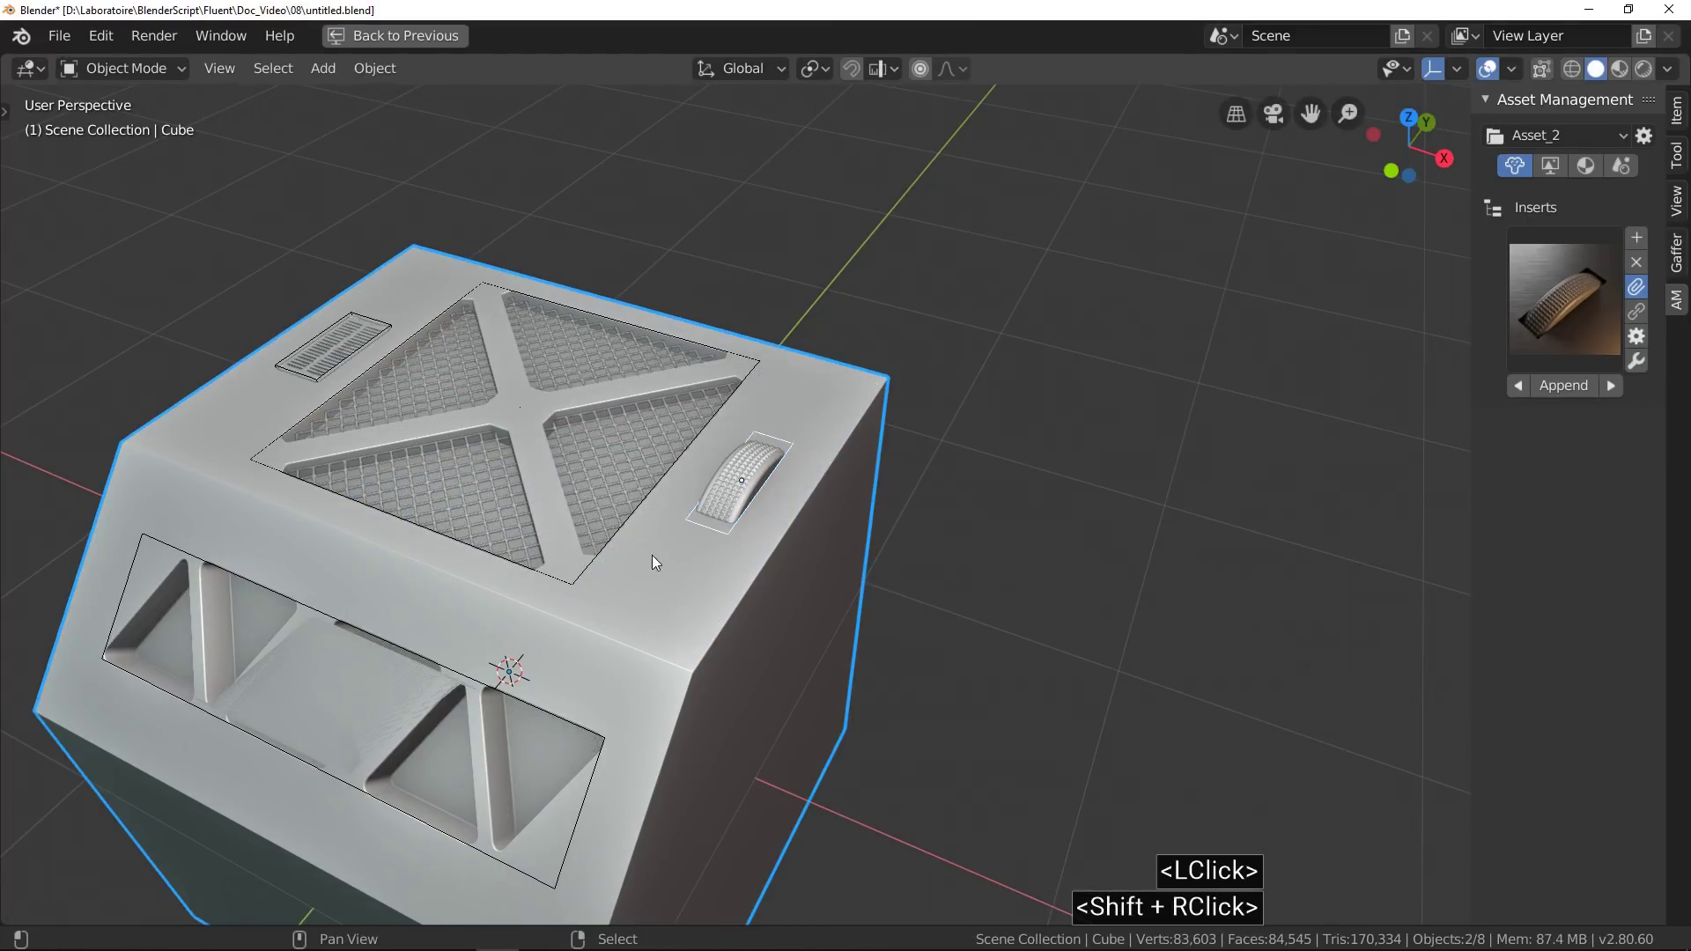
key("ctrl+shift+q")
left_click(810, 468)
left_click(810, 468)
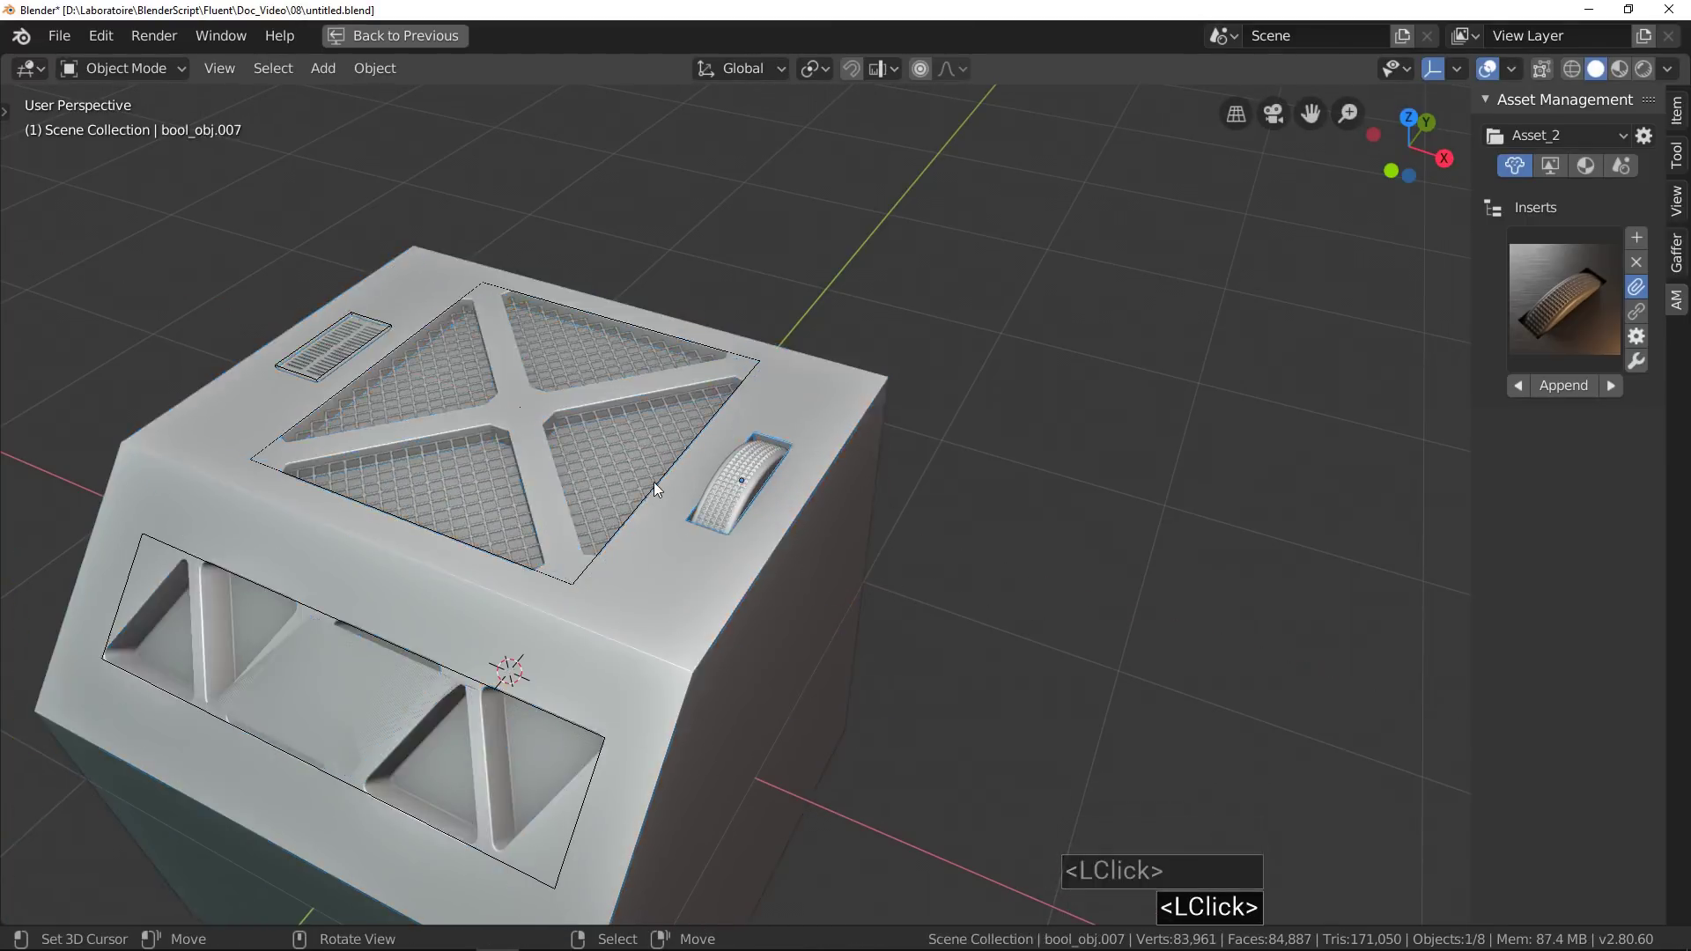
scroll(654, 483, "down", 1)
middle_click_drag(573, 502, 994, 387)
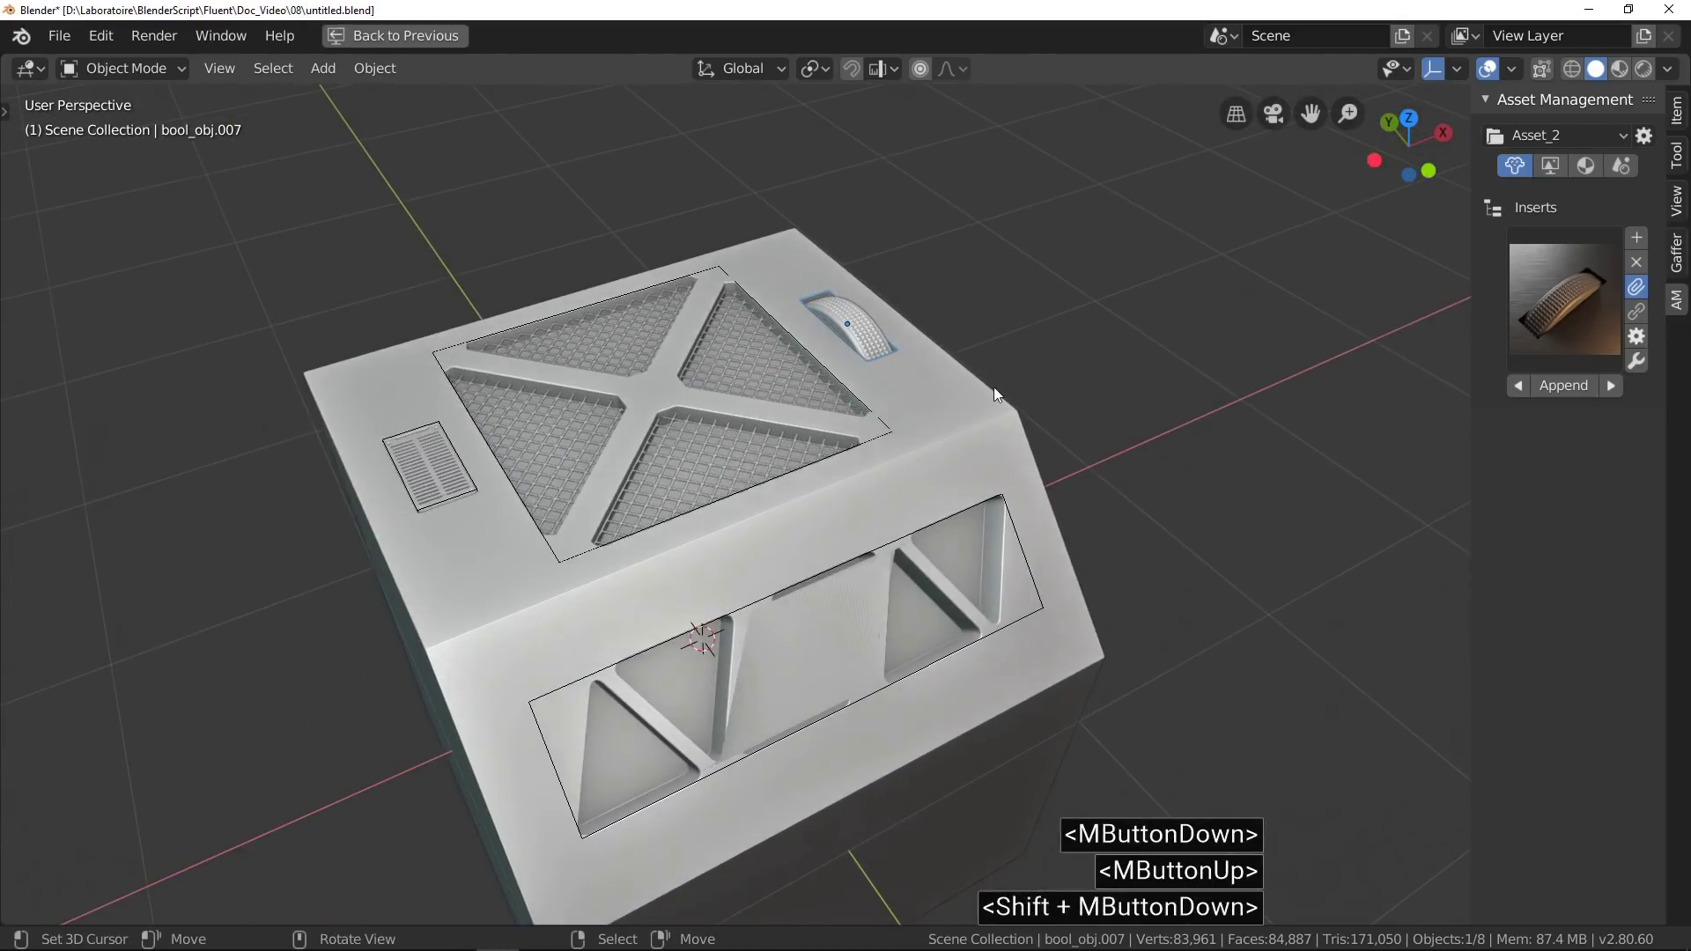
Turn on the cube's wireframe overlay from the Fluent menu and zoom in on the triangular vents.
right_click(974, 399)
key("alt+x")
key("alt+x")
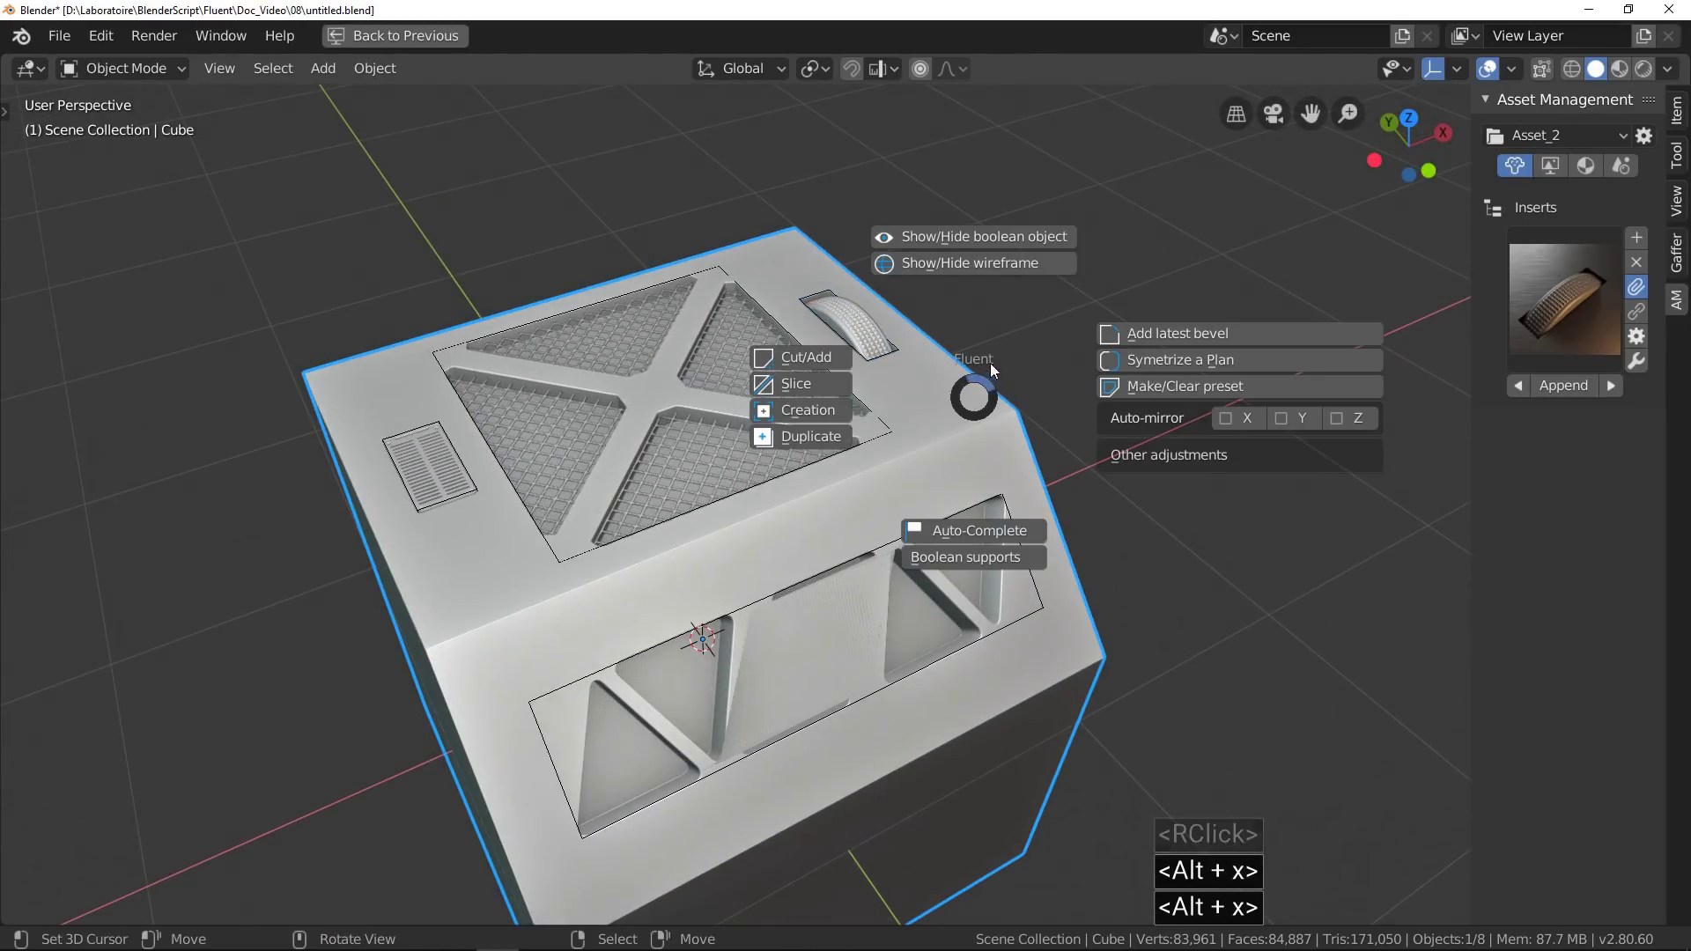
left_click(1032, 266)
middle_click_drag(878, 641, 821, 488, "shift")
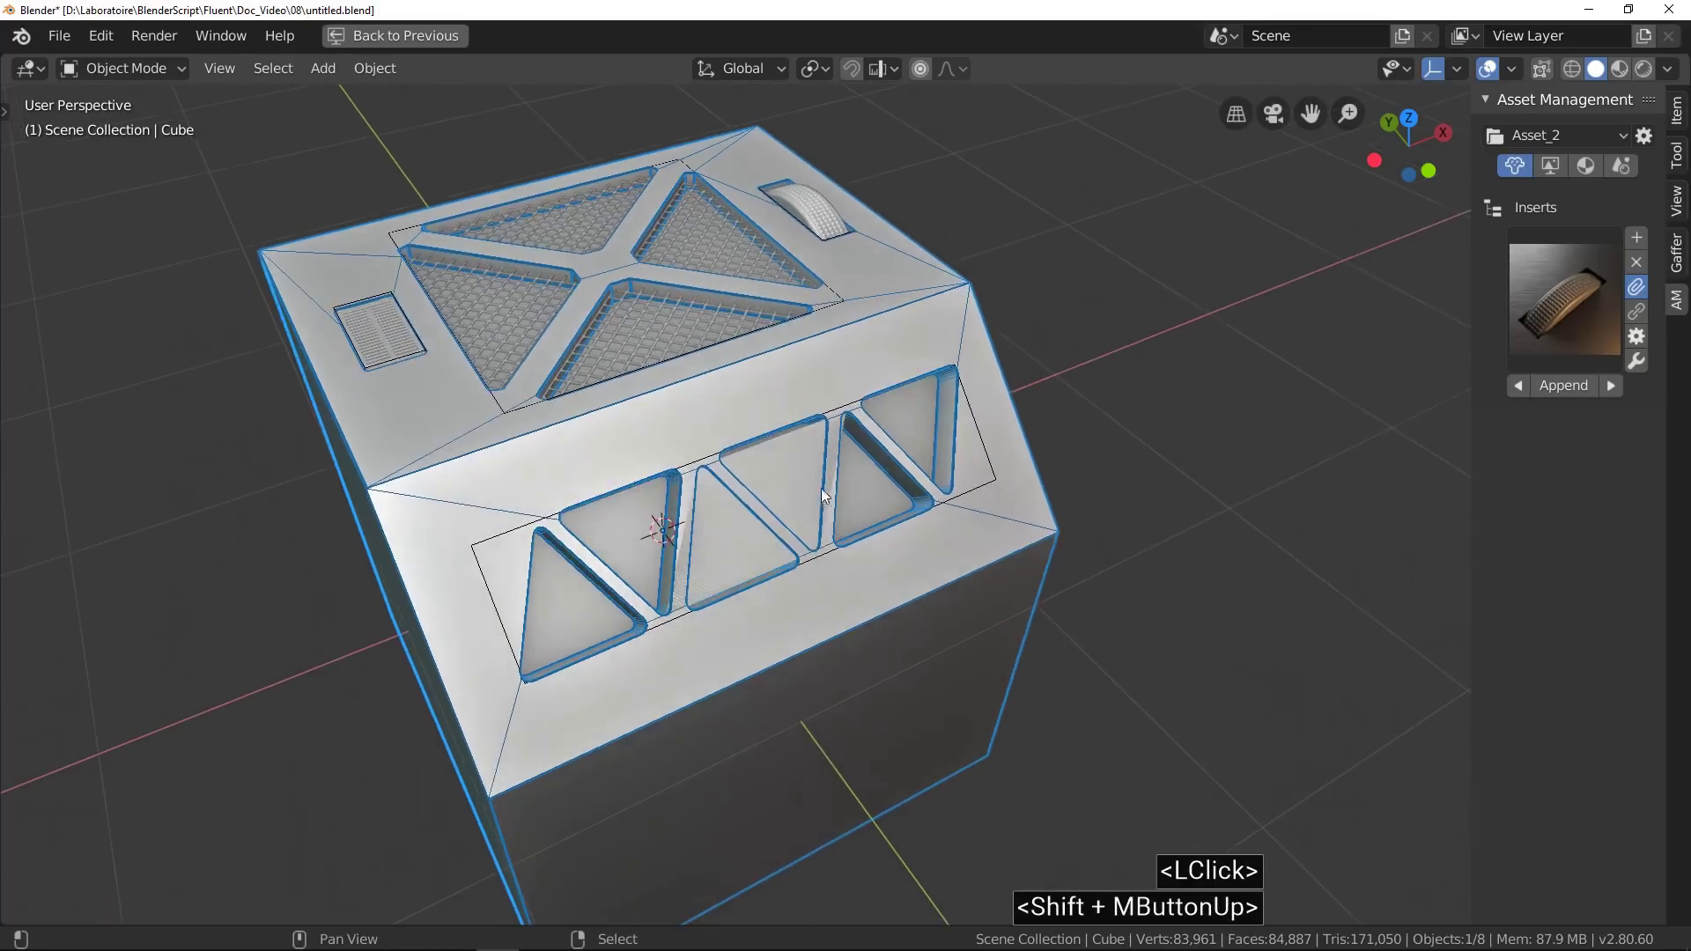
scroll(838, 428, "up", 5)
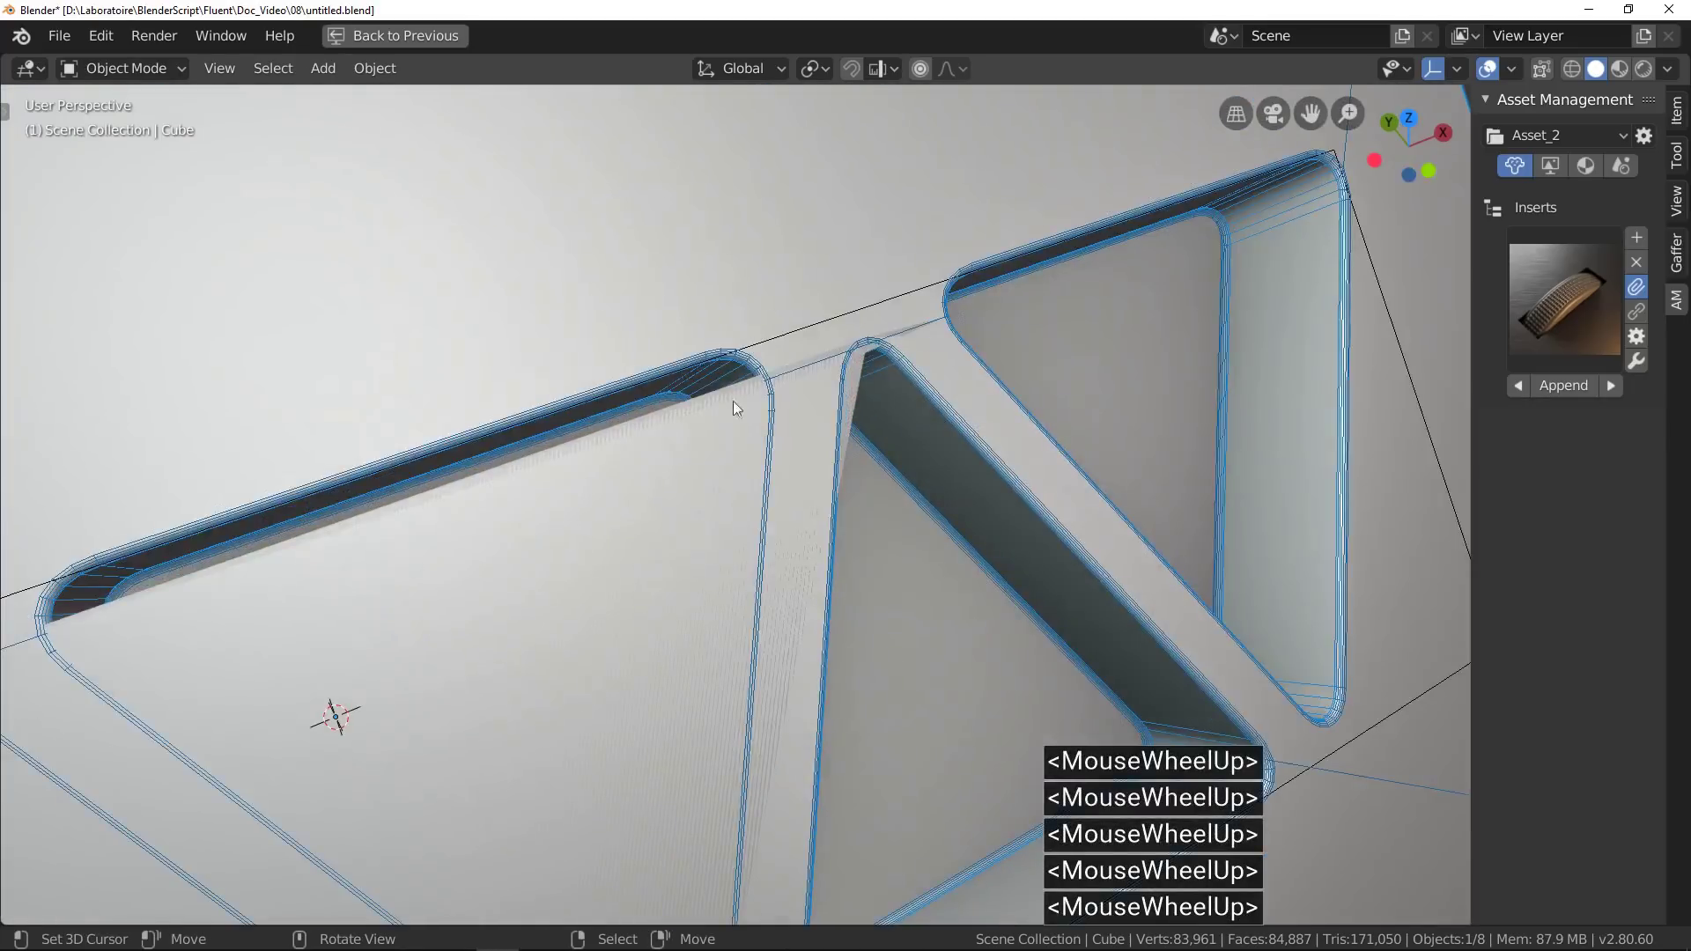
scroll(753, 432, "down", 2)
middle_click_drag(774, 462, 846, 405, "shift")
Inspect the top grilles' bevel loops from the numpad 7 top view, then bring up the Fluent menu.
scroll(731, 377, "down", 3)
middle_click_drag(731, 377, 726, 382)
key("KP_7")
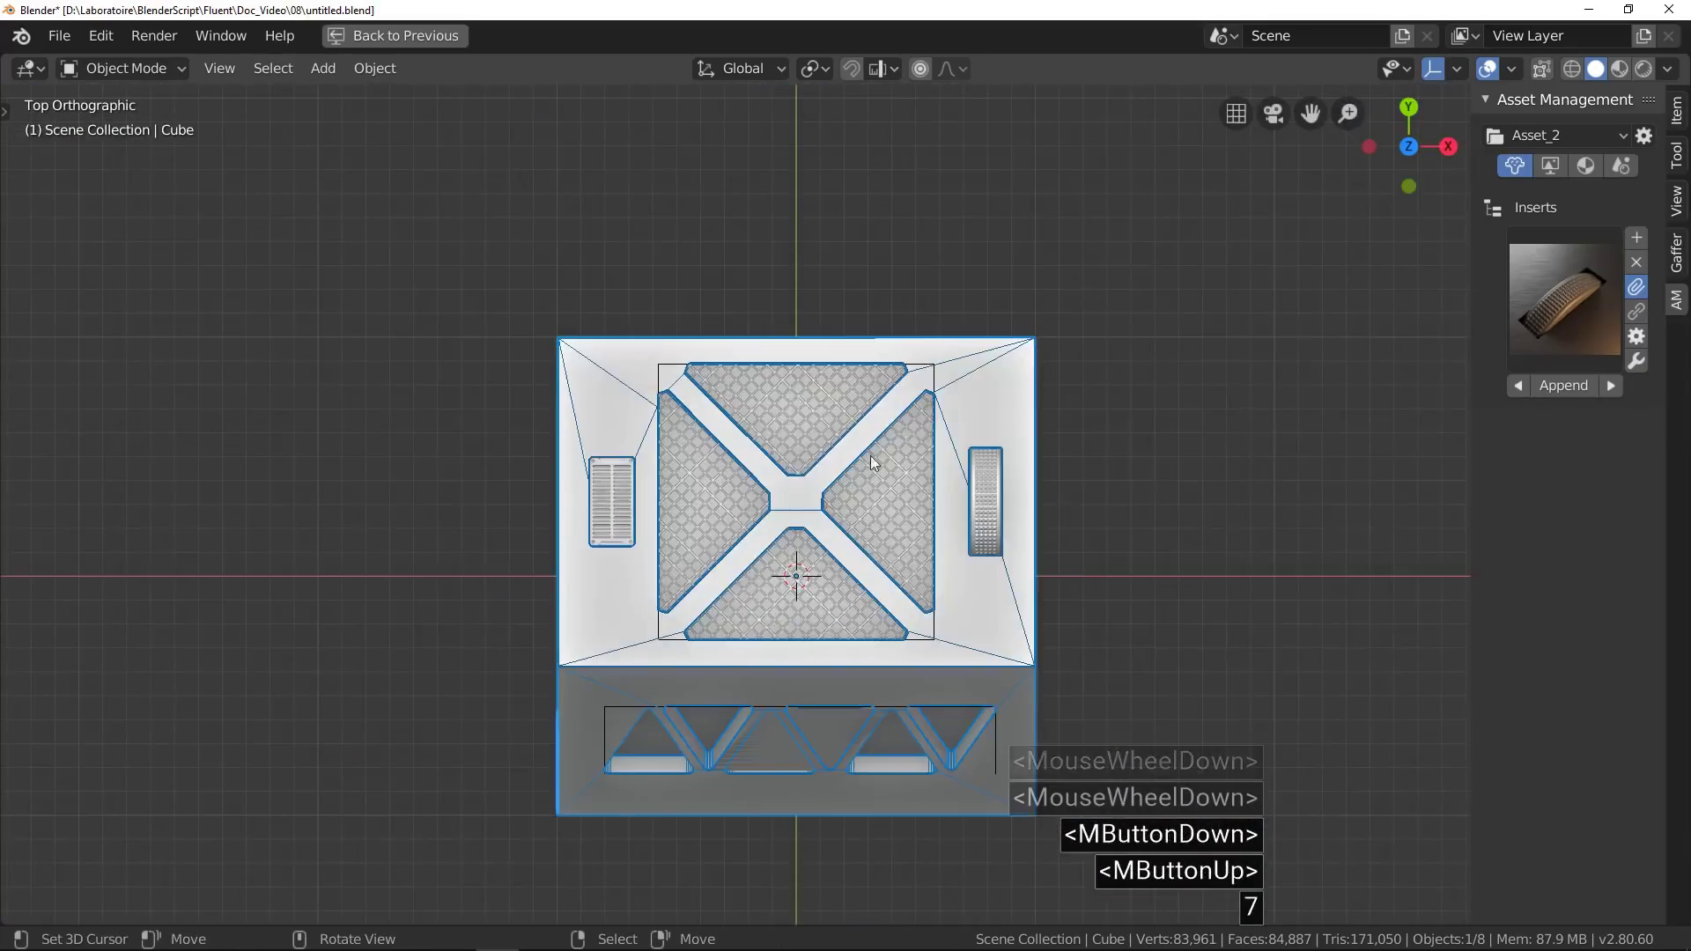
scroll(971, 525, "up", 10)
scroll(934, 636, "down", 8)
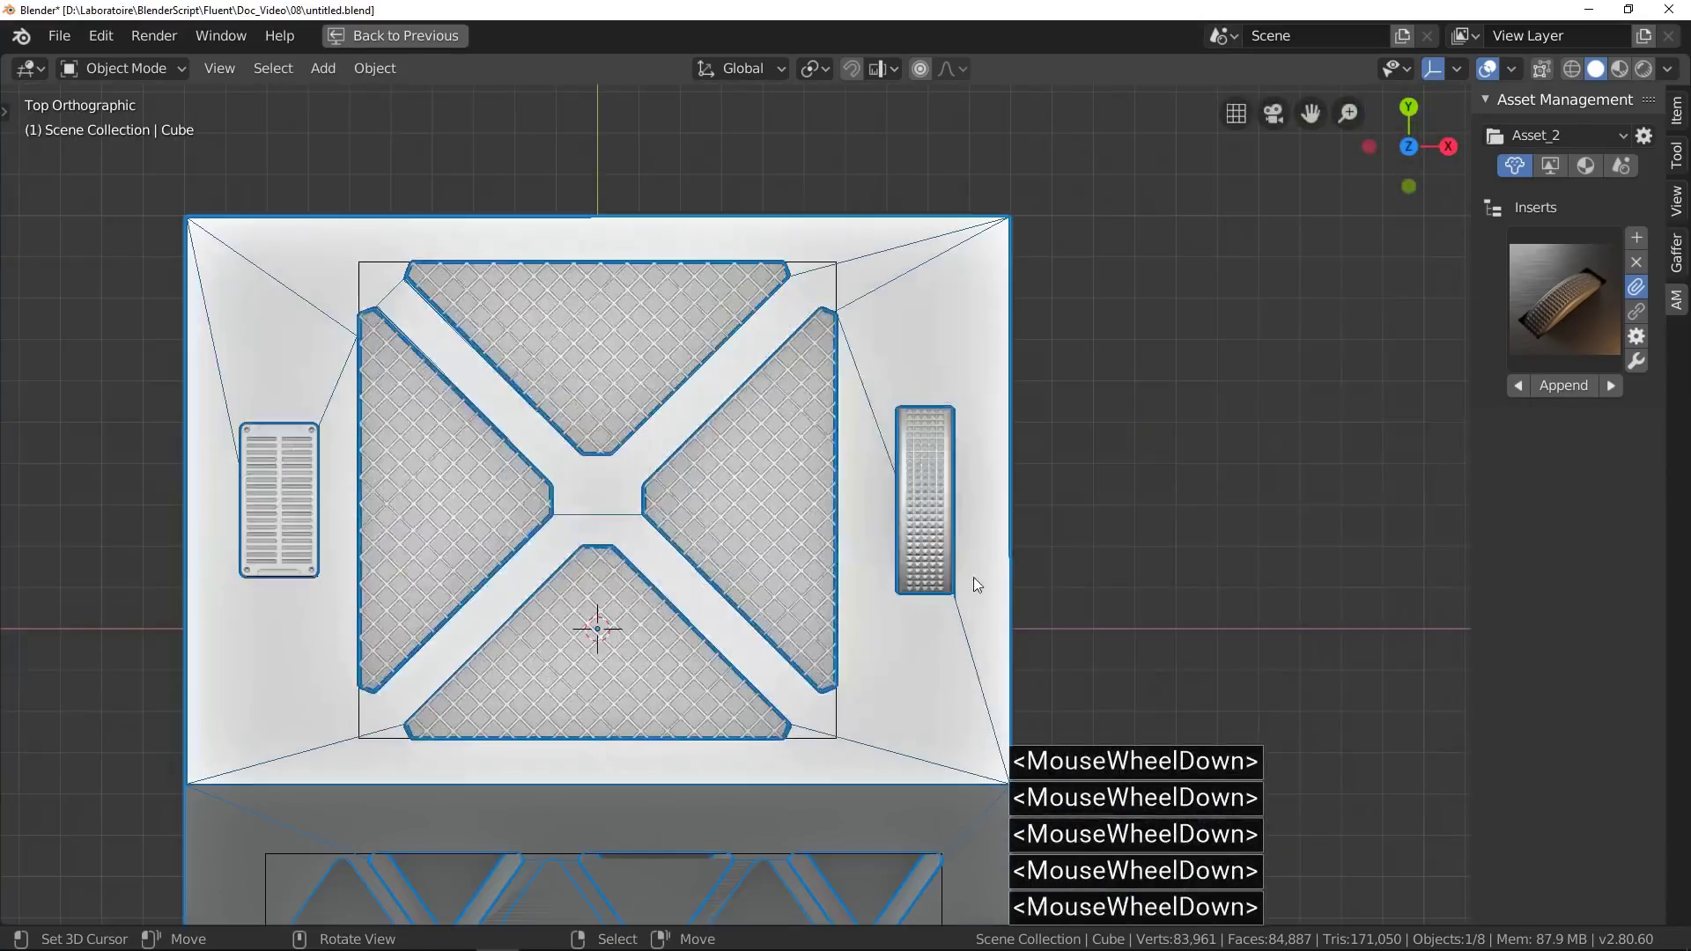
scroll(783, 735, "up", 8)
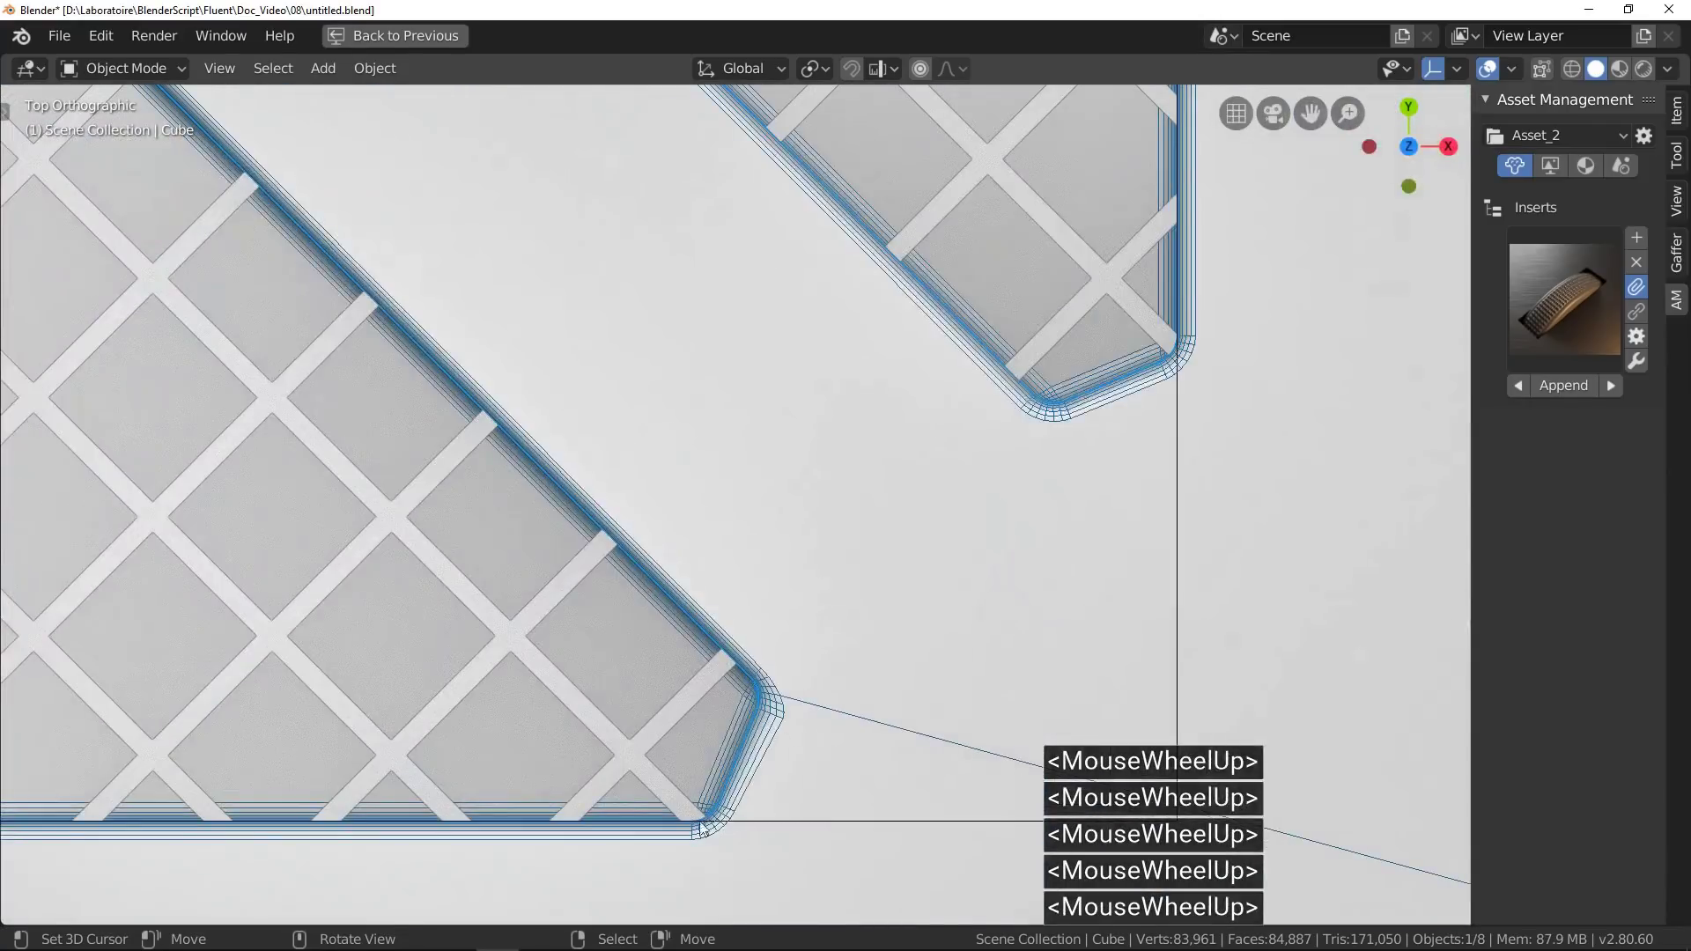
scroll(837, 683, "down", 8)
middle_click_drag(849, 701, 761, 424)
middle_click_drag(761, 424, 768, 432)
key("alt+x")
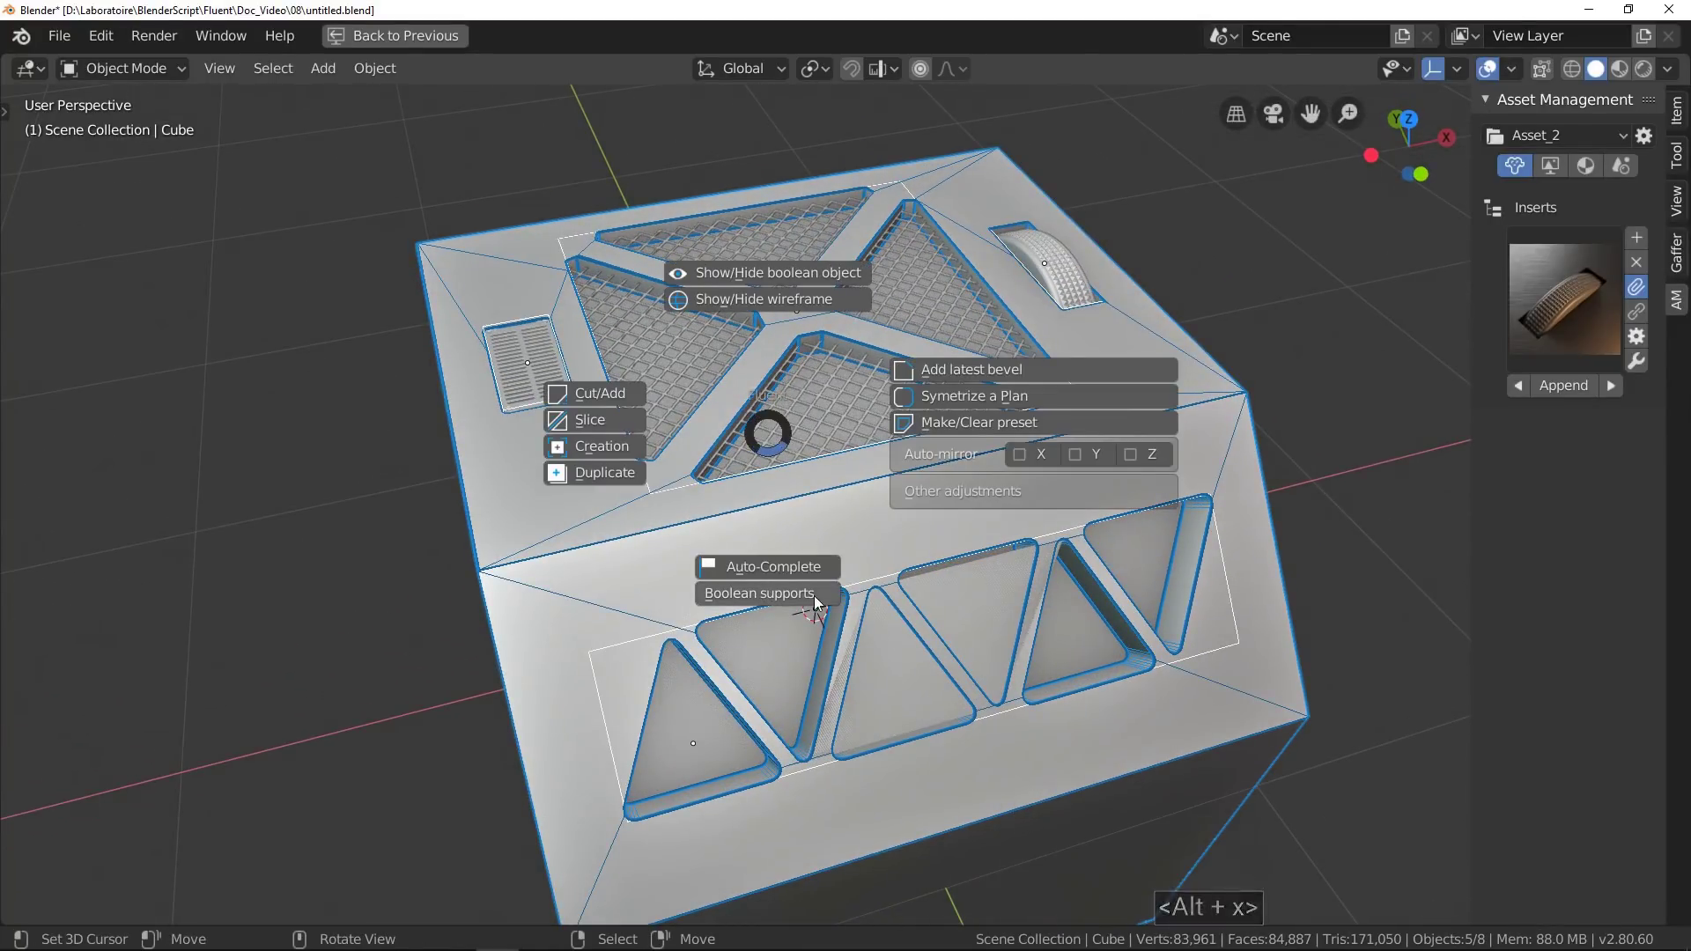
Add boolean supports to the cube's cuts and hide the boolean cutter objects.
left_click(830, 604)
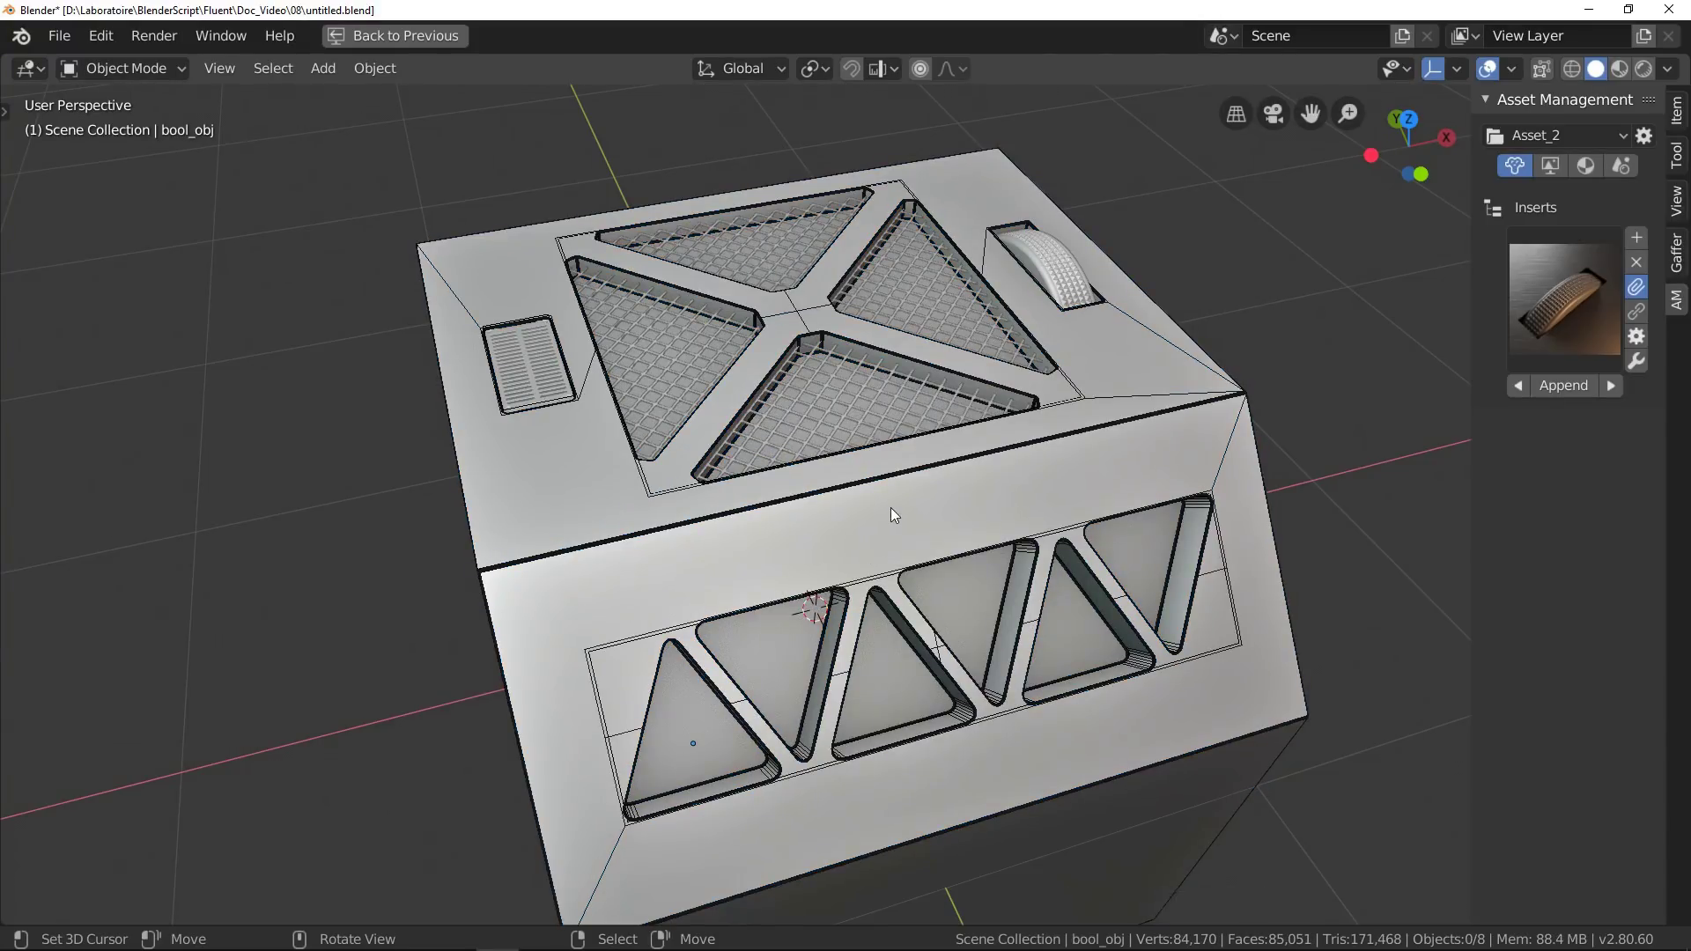
right_click(891, 508)
key("alt+x")
left_click(953, 348)
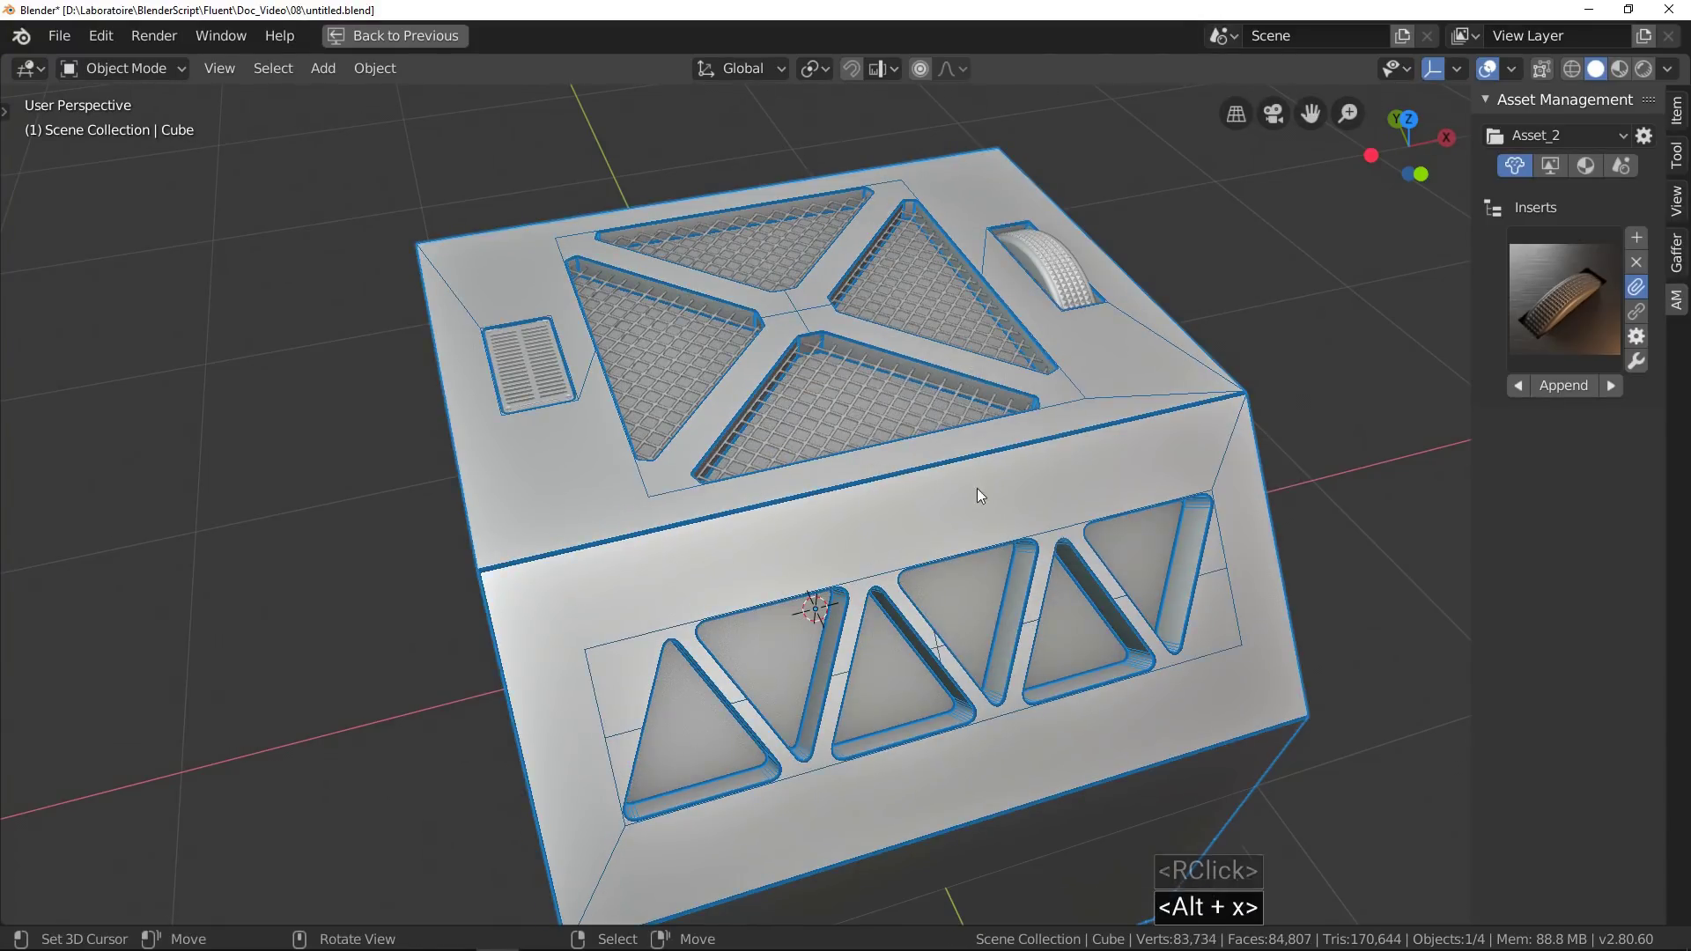
Inspect the cleaned vents and grilles from above, then enter Edit Mode on the cube's base mesh.
middle_click_drag(978, 490, 907, 462)
scroll(987, 548, "up", 3)
scroll(721, 381, "down", 4)
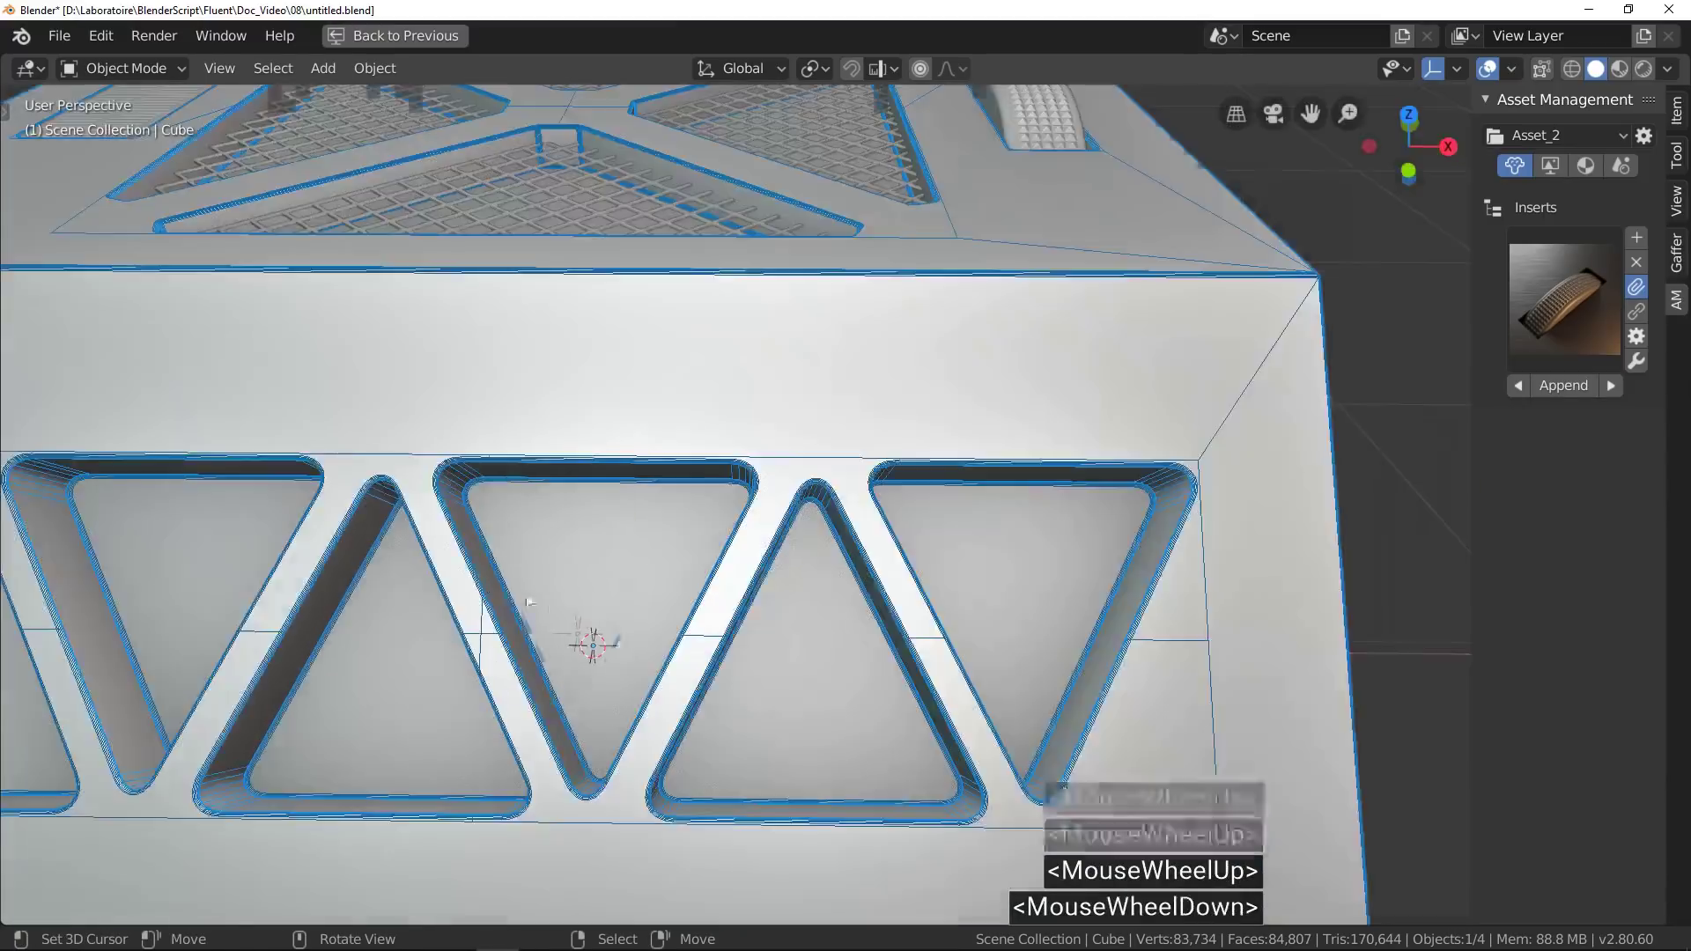
middle_click_drag(837, 392, 845, 387, "shift")
key("KP_7")
scroll(981, 657, "up", 15)
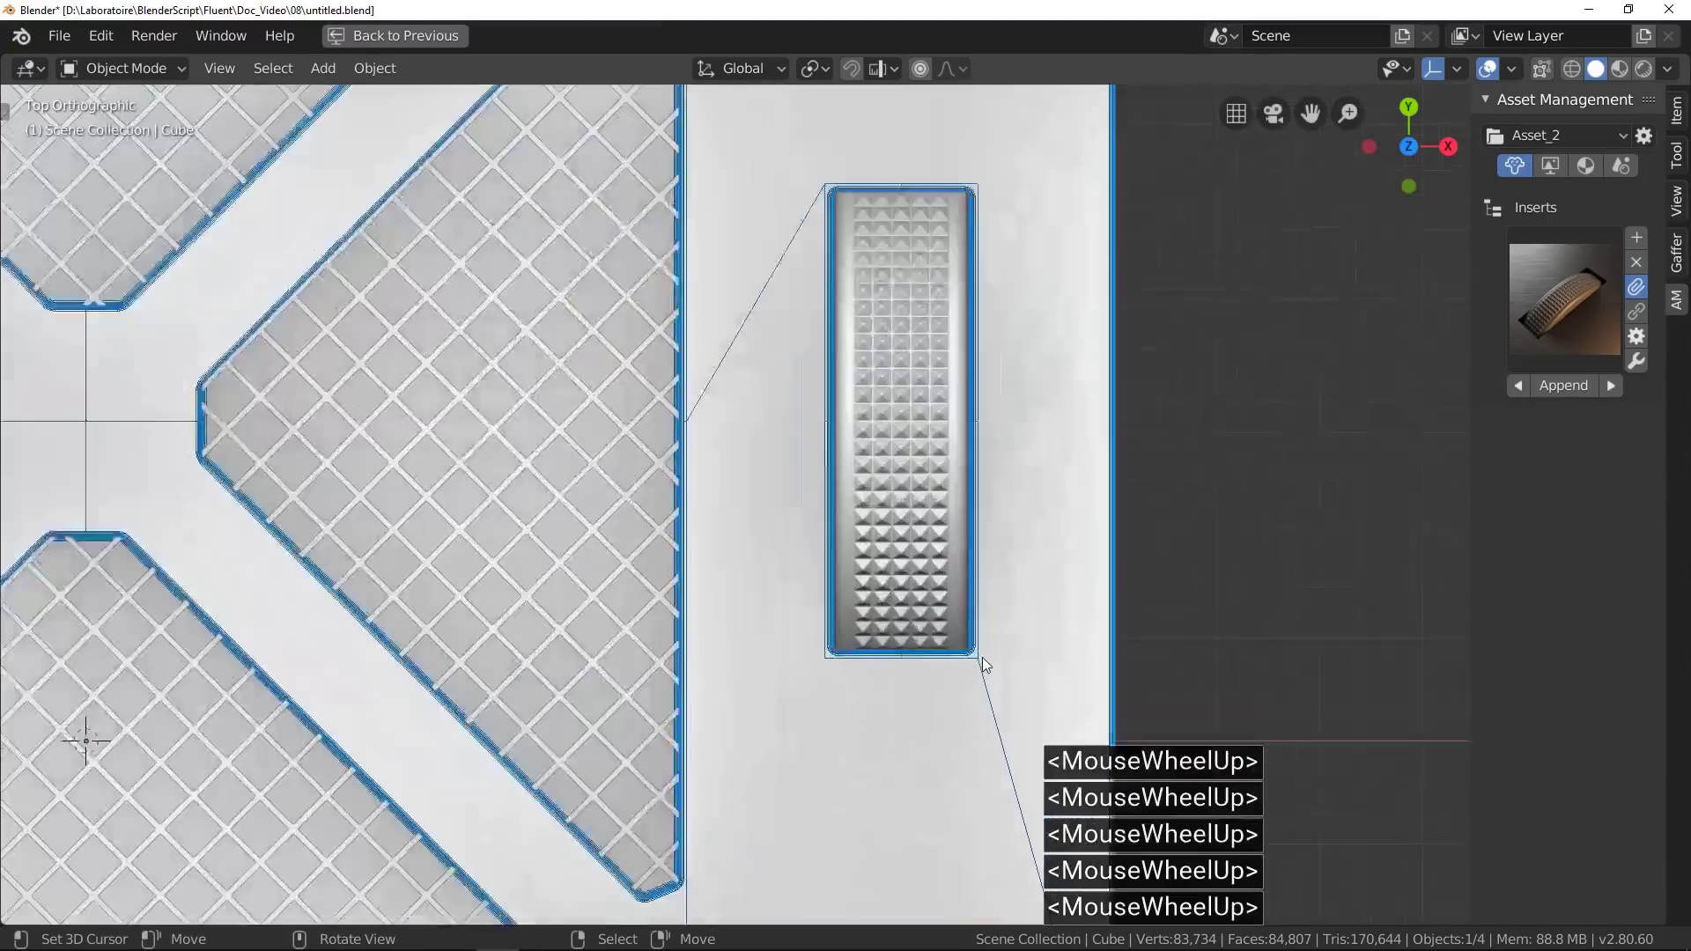
scroll(1085, 625, "down", 4)
scroll(1085, 631, "down", 2)
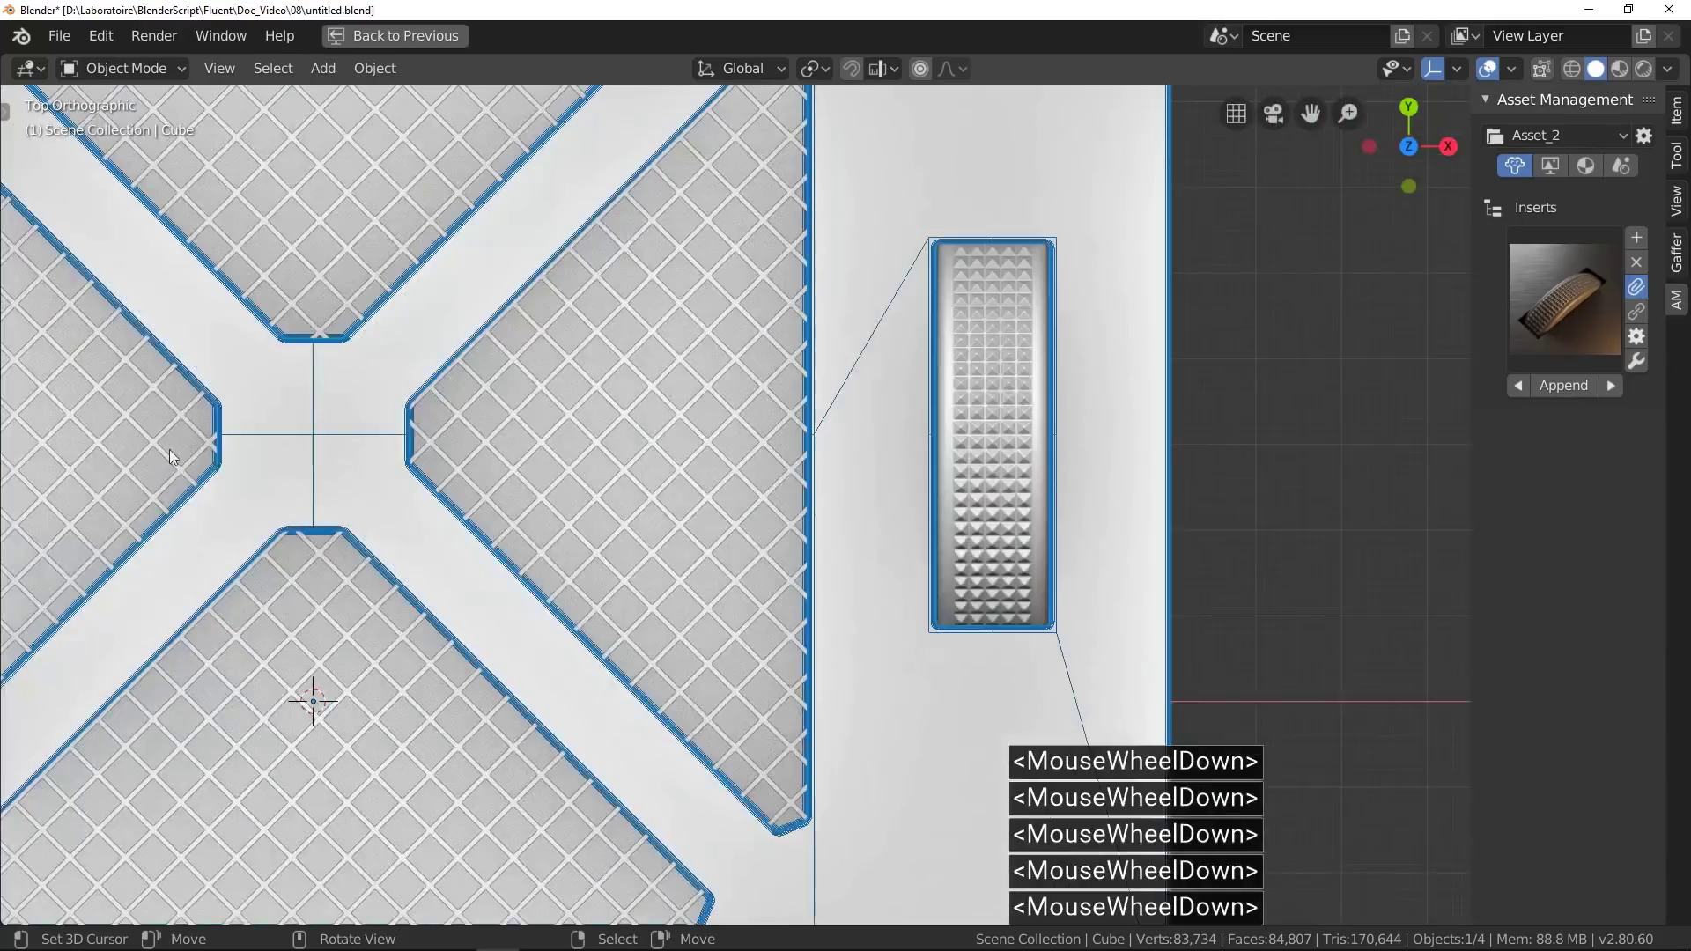
scroll(234, 441, "up", 5)
scroll(578, 589, "down", 4)
scroll(809, 753, "up", 8)
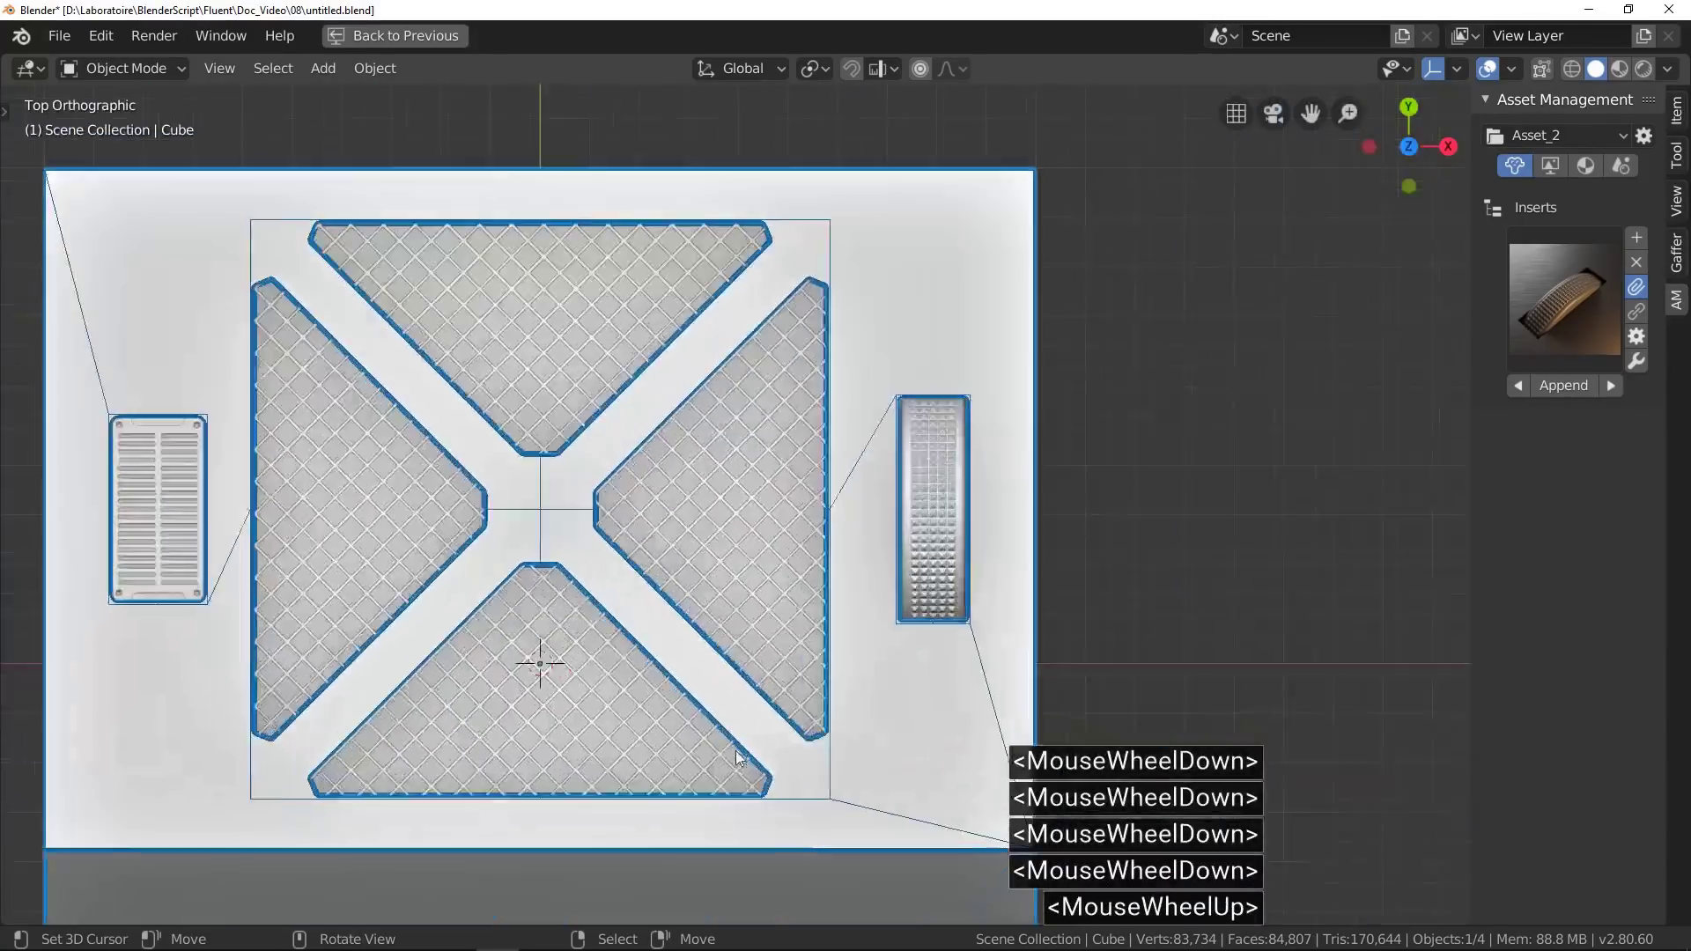
scroll(669, 815, "down", 8)
middle_click_drag(766, 784, 669, 617, "shift")
middle_click_drag(670, 616, 596, 487)
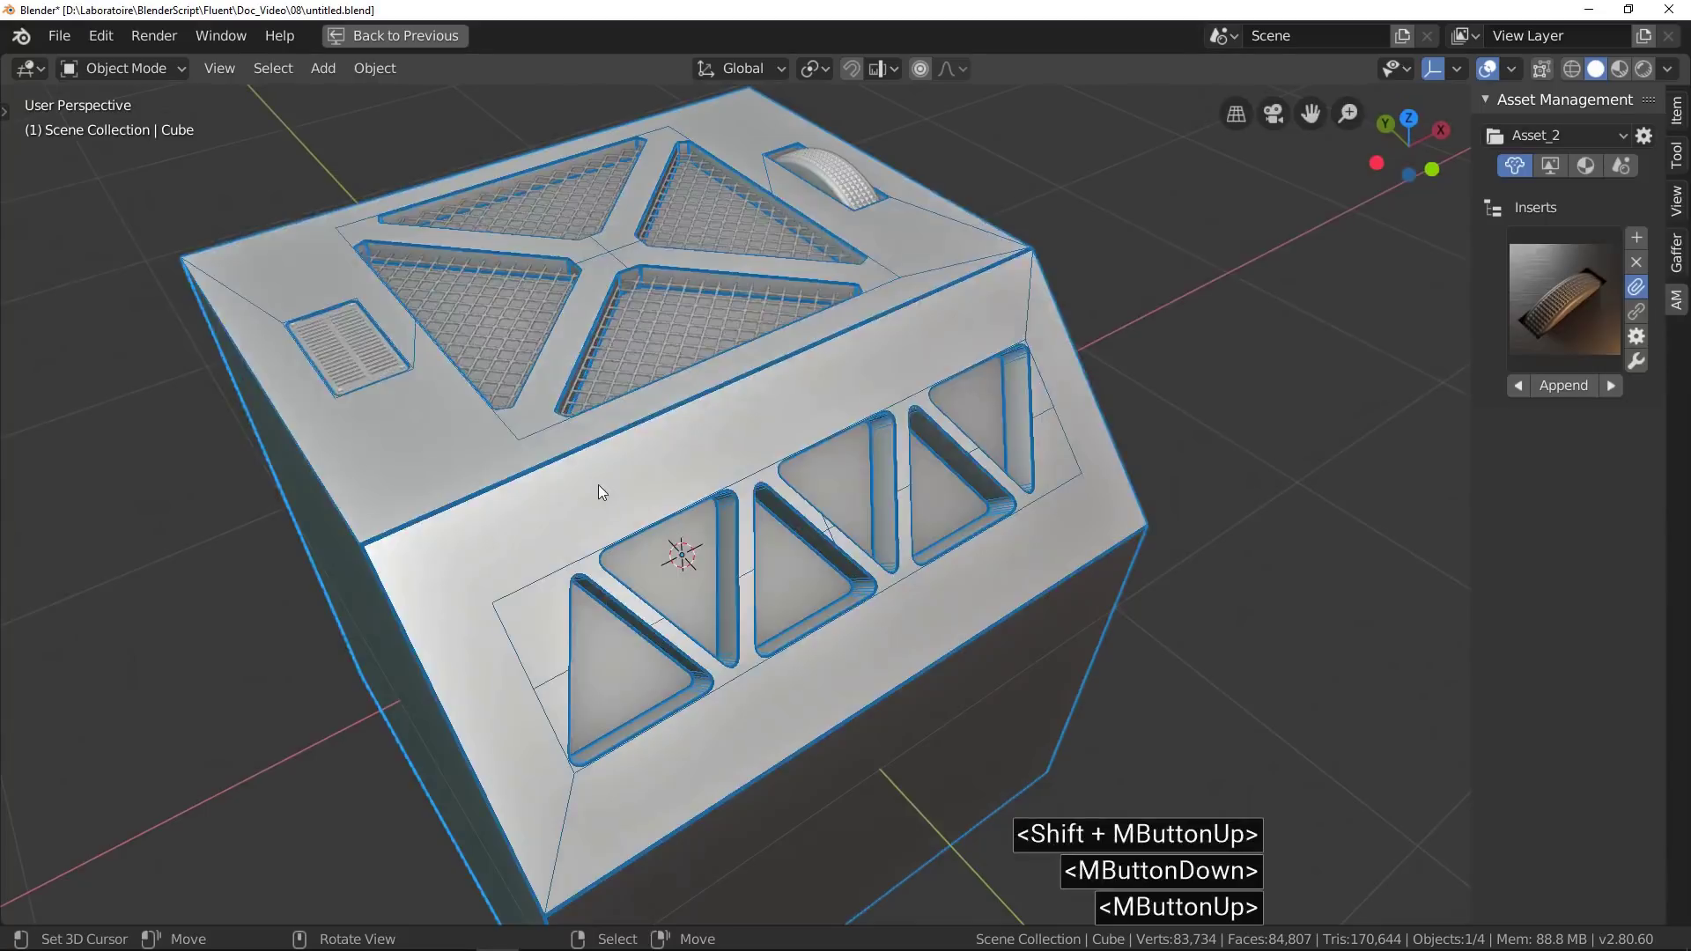
key("Tab")
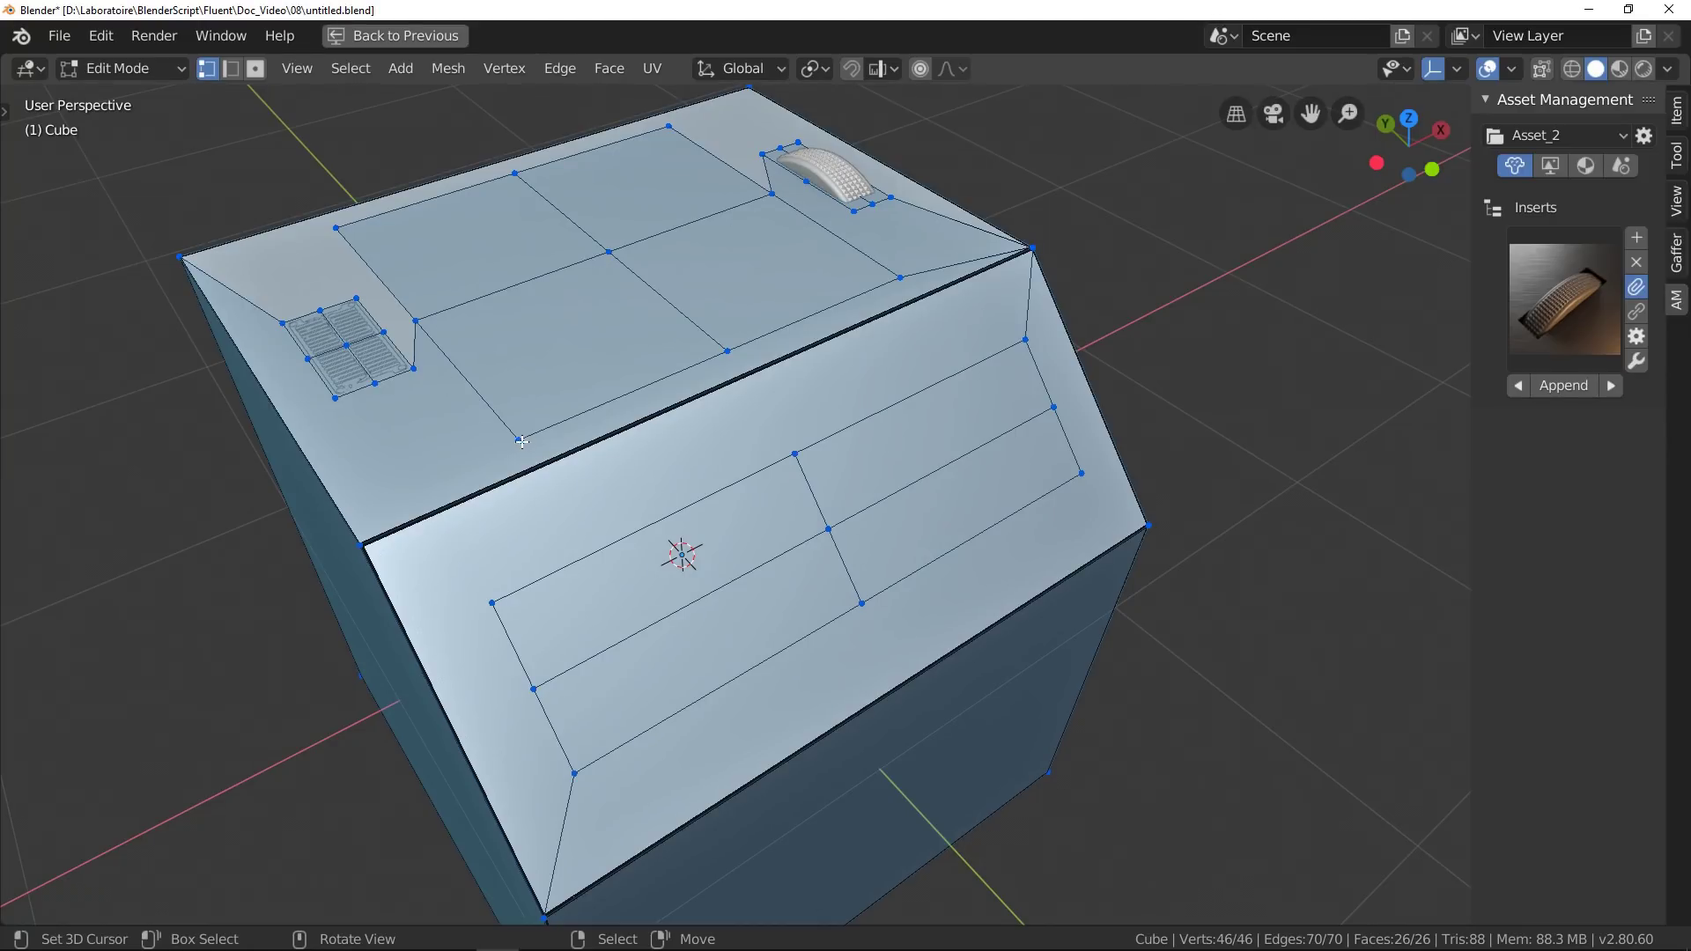
Return the cube to Object Mode, zoom in on its front edge and select it.
key("Tab")
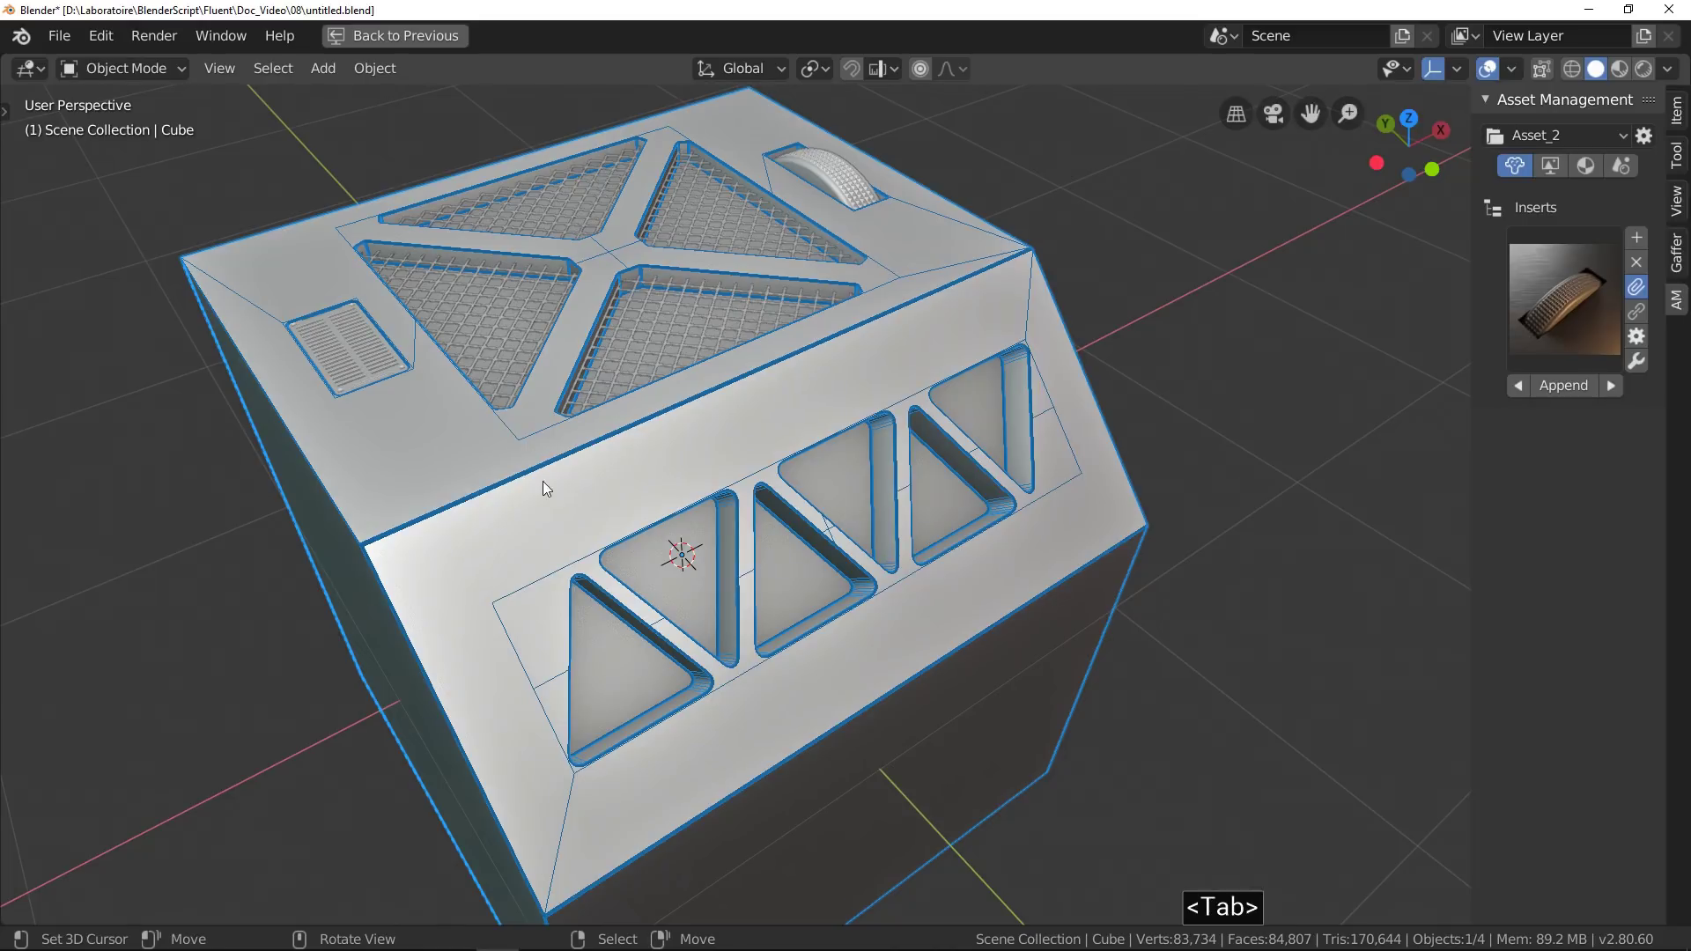
middle_click_drag(543, 483, 494, 511)
scroll(291, 461, "up", 3)
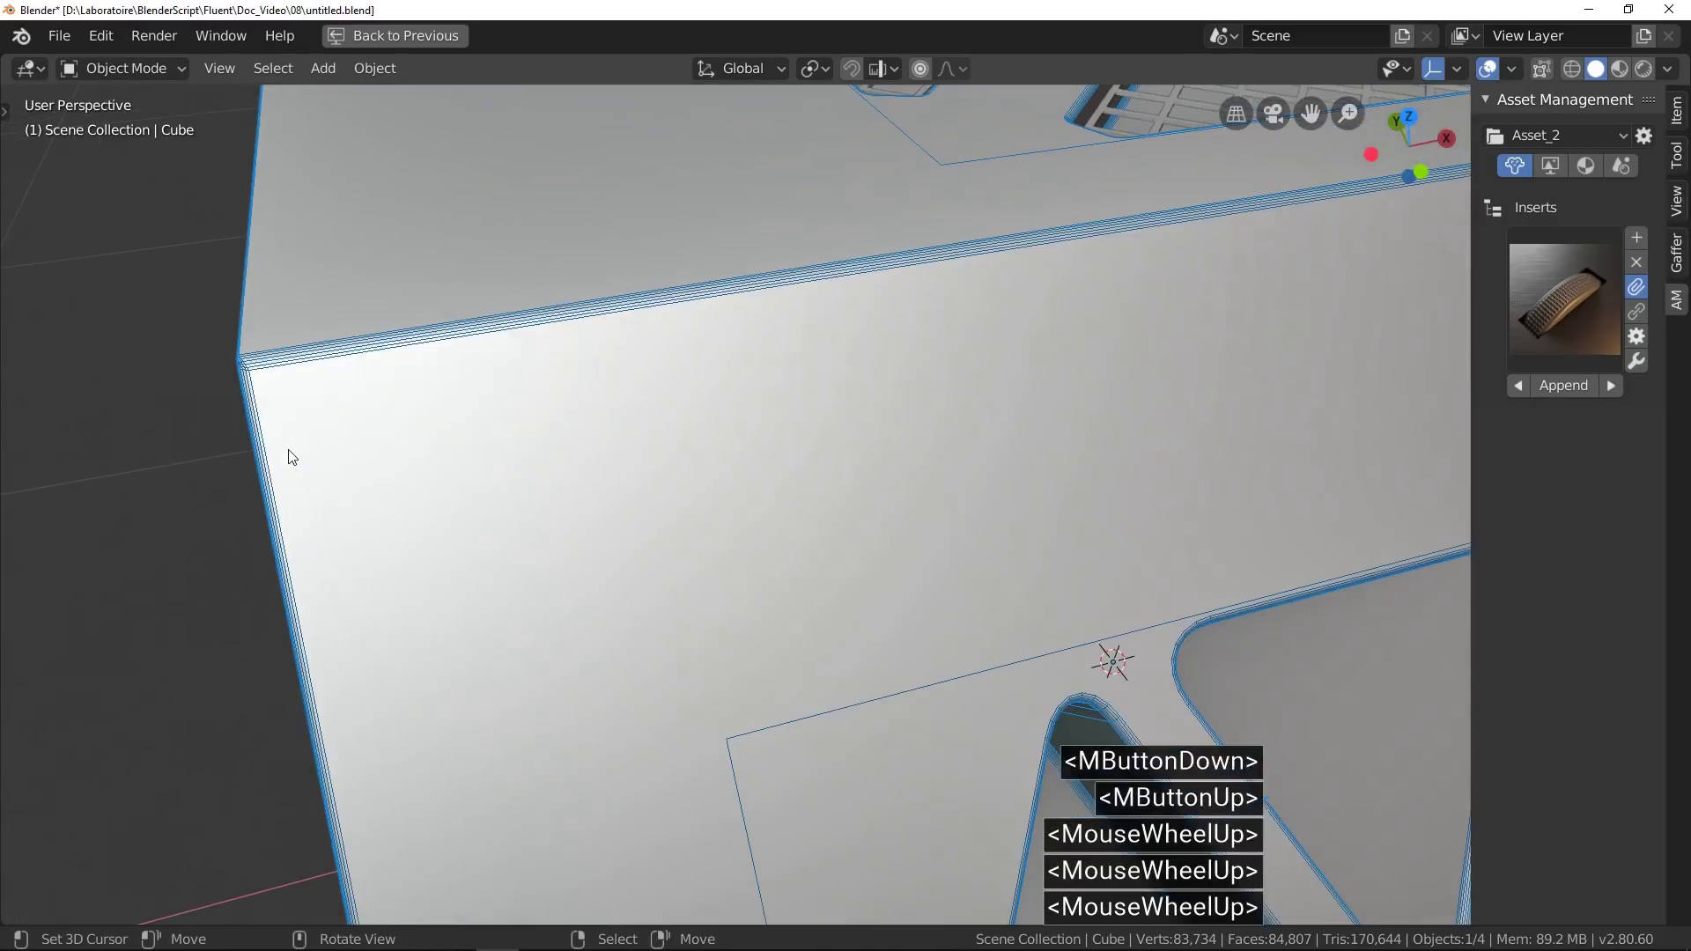
key("Tab")
key("Tab")
right_click(420, 451)
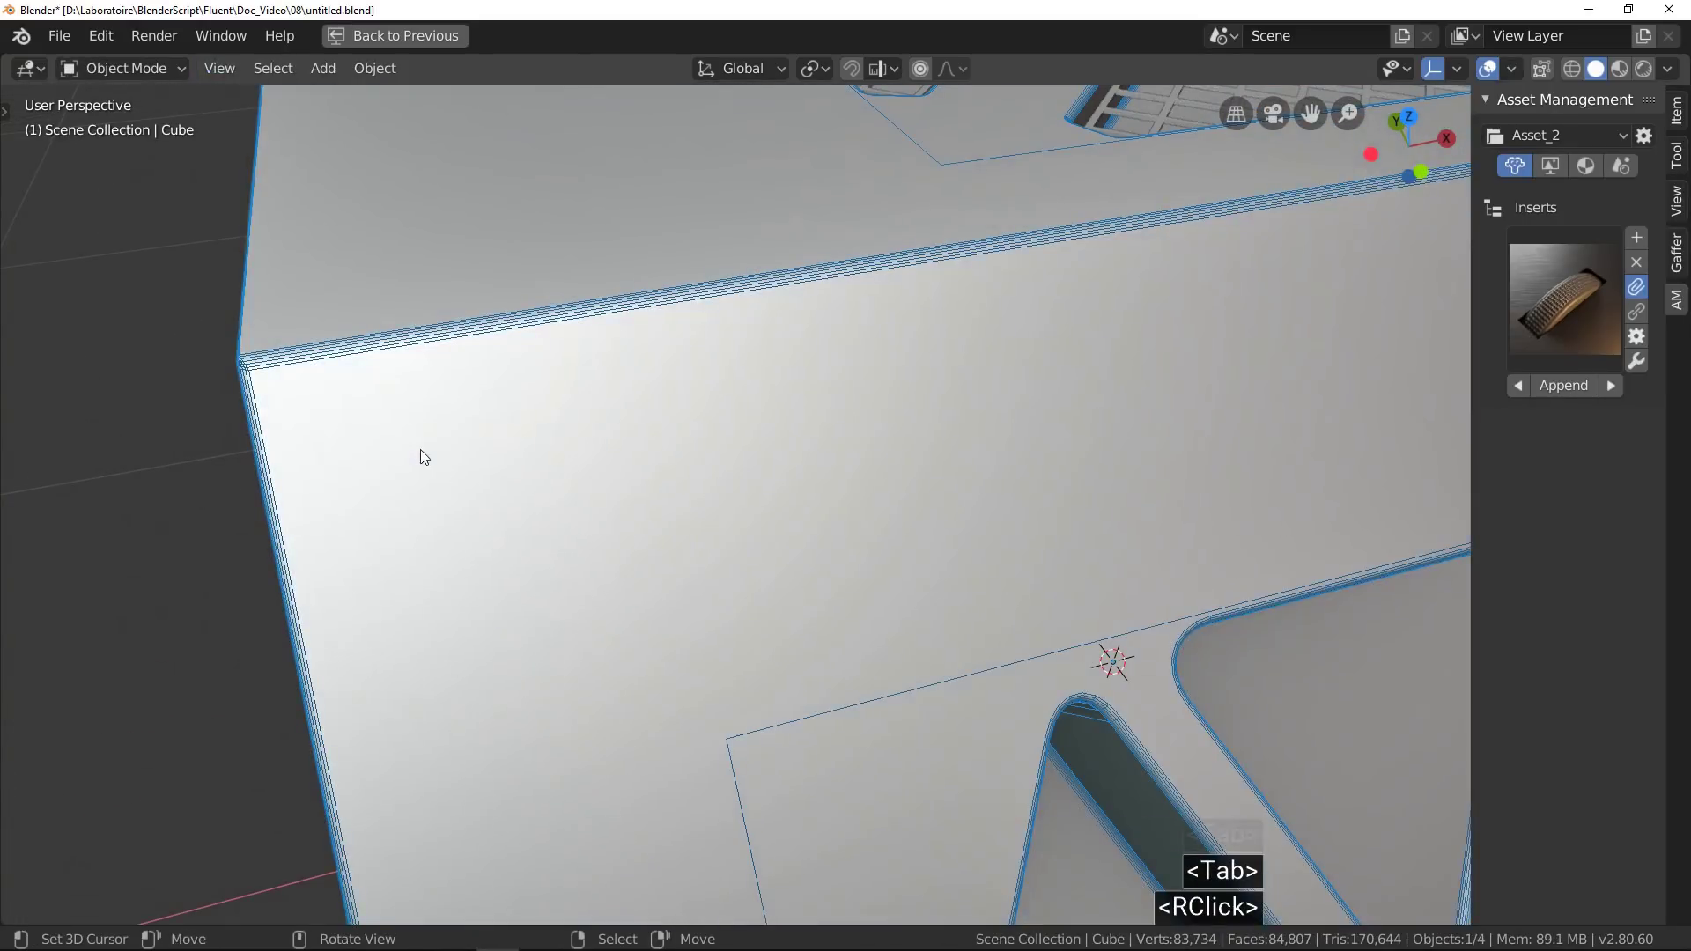
Start a Fluent circle cut on the front face, setting the hole's centre and radius.
key("alt+x")
key("alt+x")
left_click(367, 430)
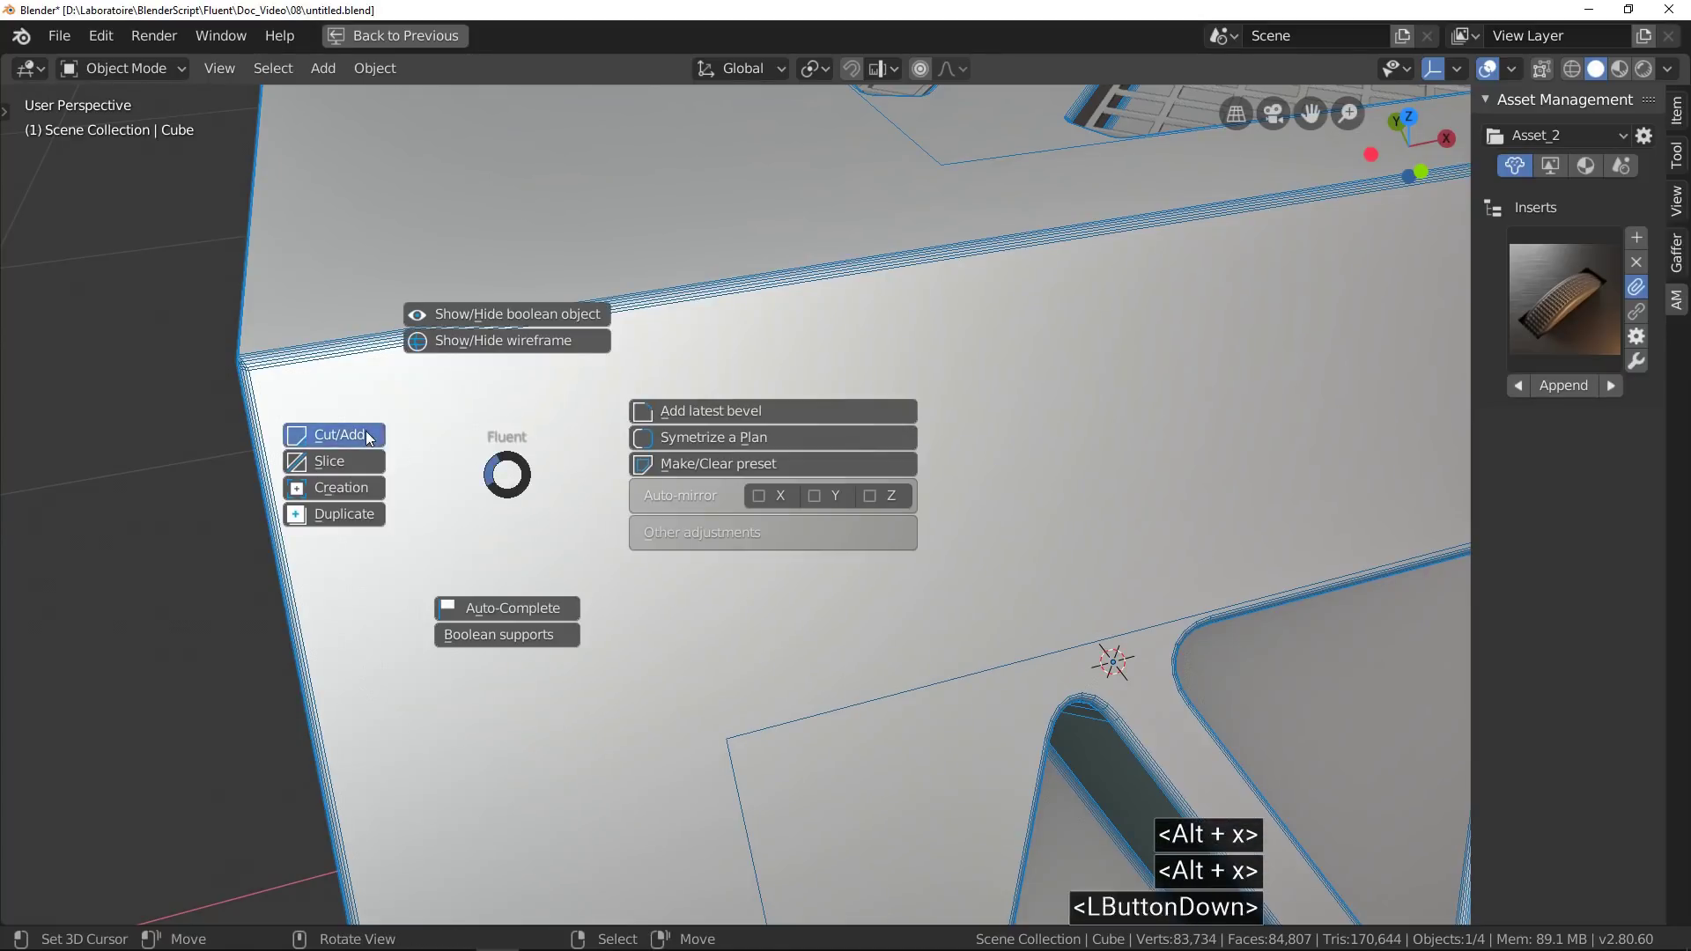
key("c")
left_click(351, 445)
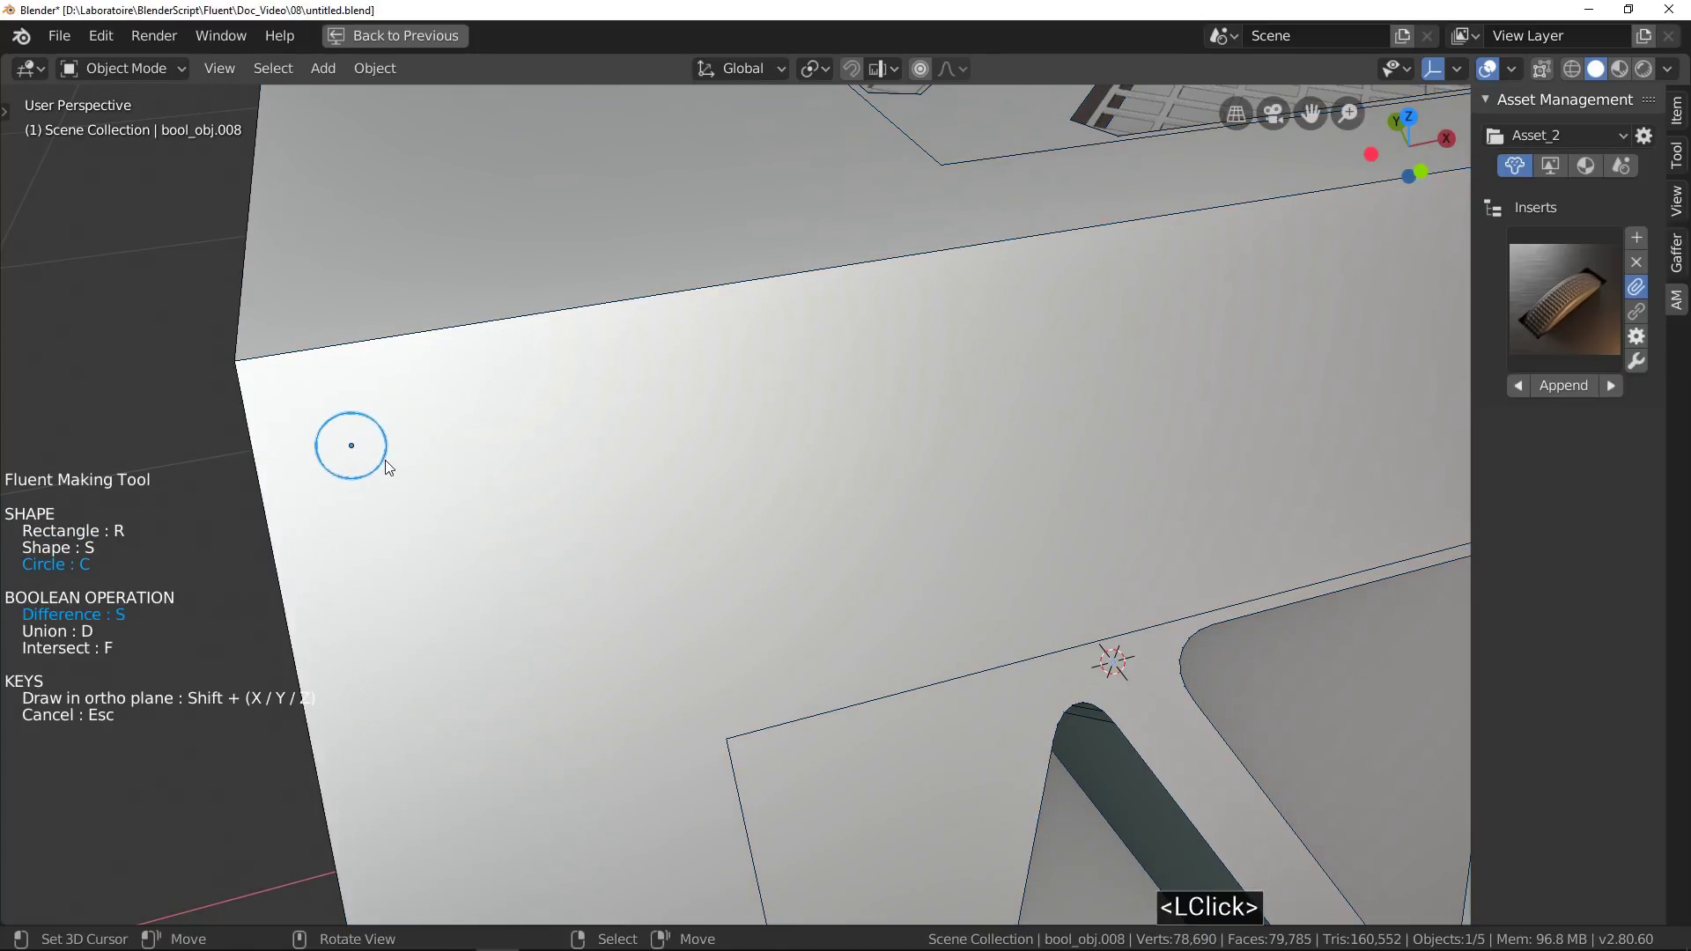
left_click(384, 460)
Array the round hole 3 along X and 3 along Y into a nine-hole grid.
left_click_drag(652, 423, 680, 554)
key("x")
key("d")
key("y")
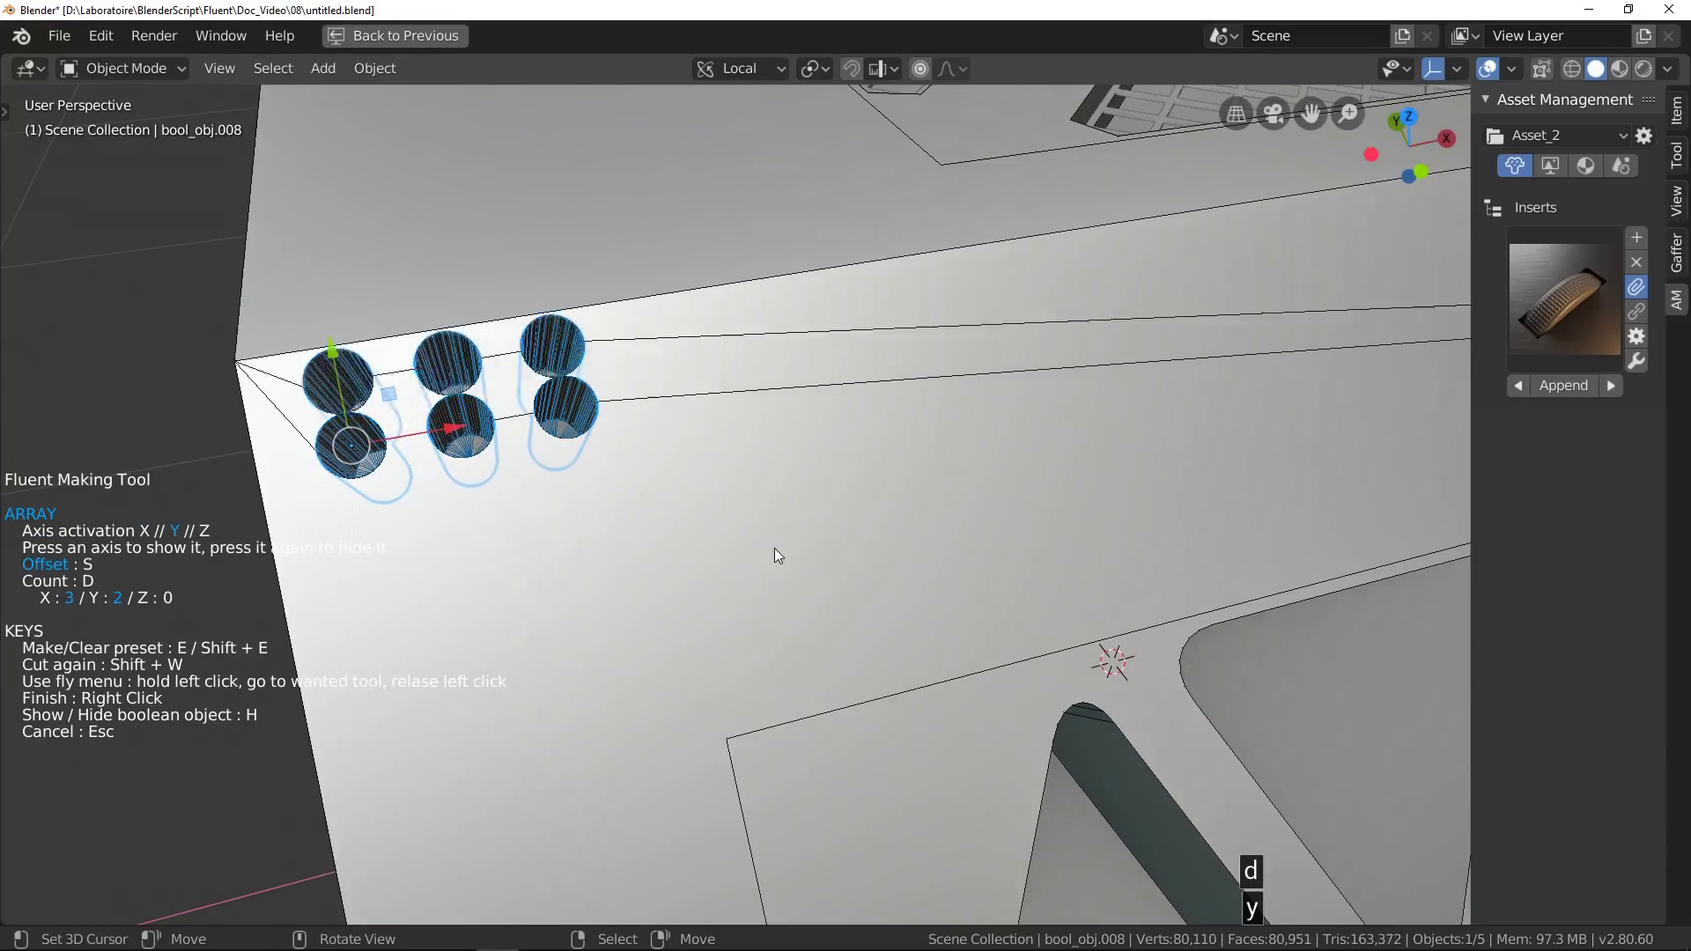
key("d")
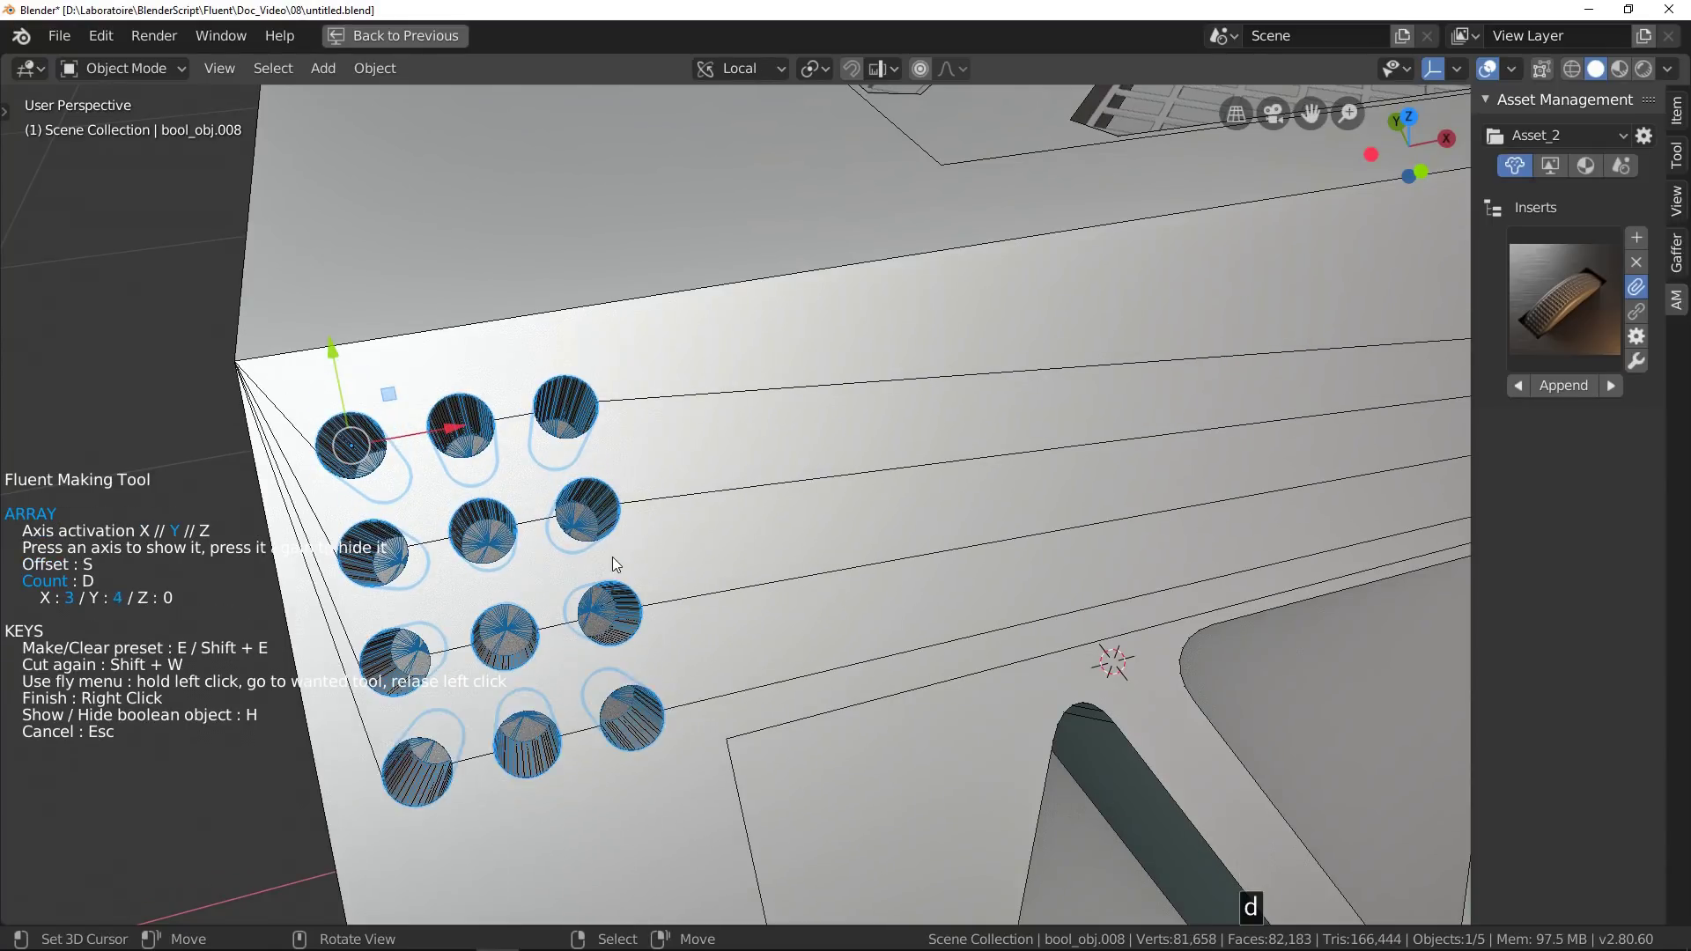
left_click(584, 560)
right_click(690, 518)
scroll(274, 485, "up", 1)
scroll(278, 453, "down", 1)
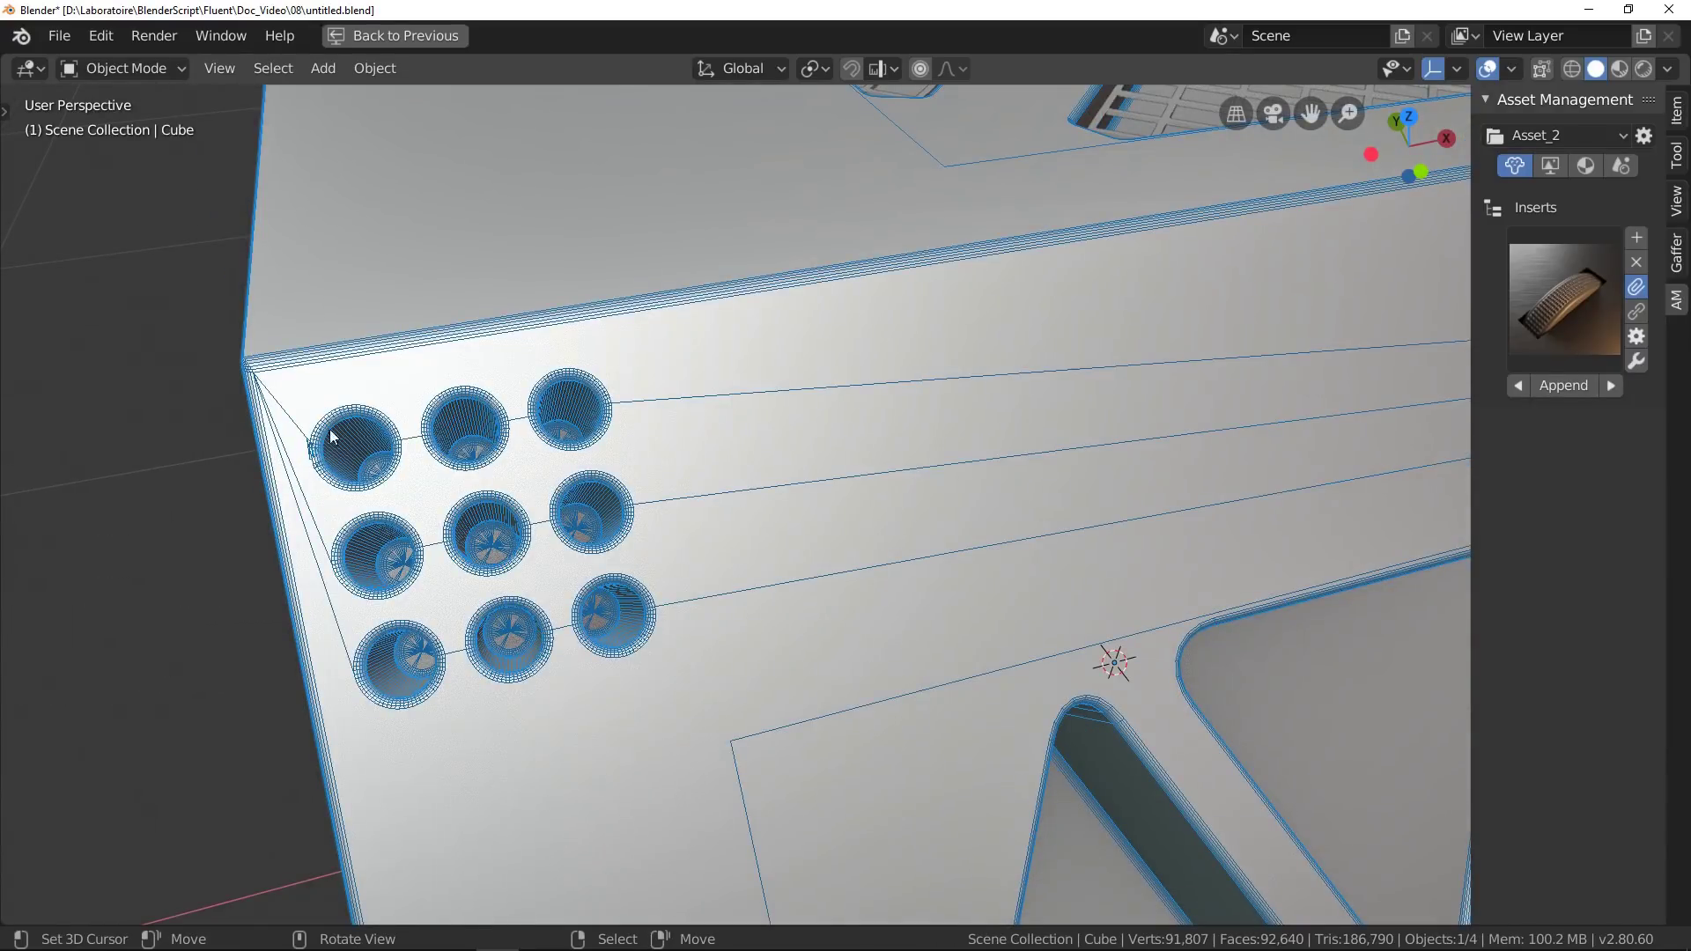
Reveal the hidden boolean cutter objects and select one of the hole cutters.
key("alt+x")
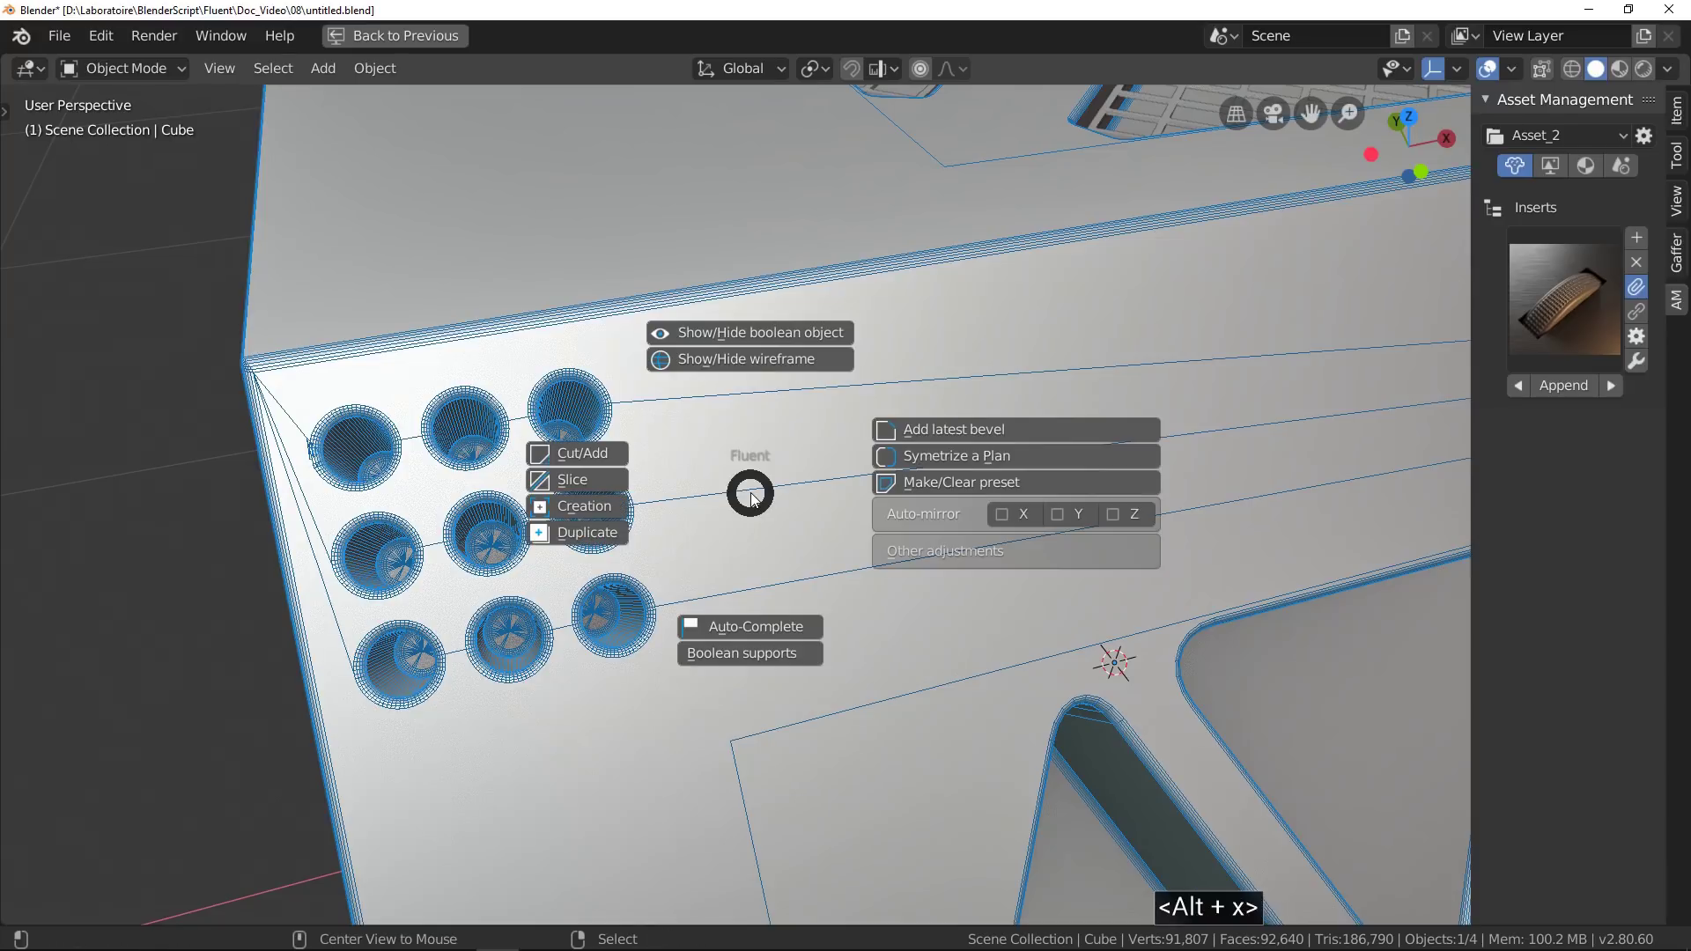
left_click(811, 336)
right_click(627, 430)
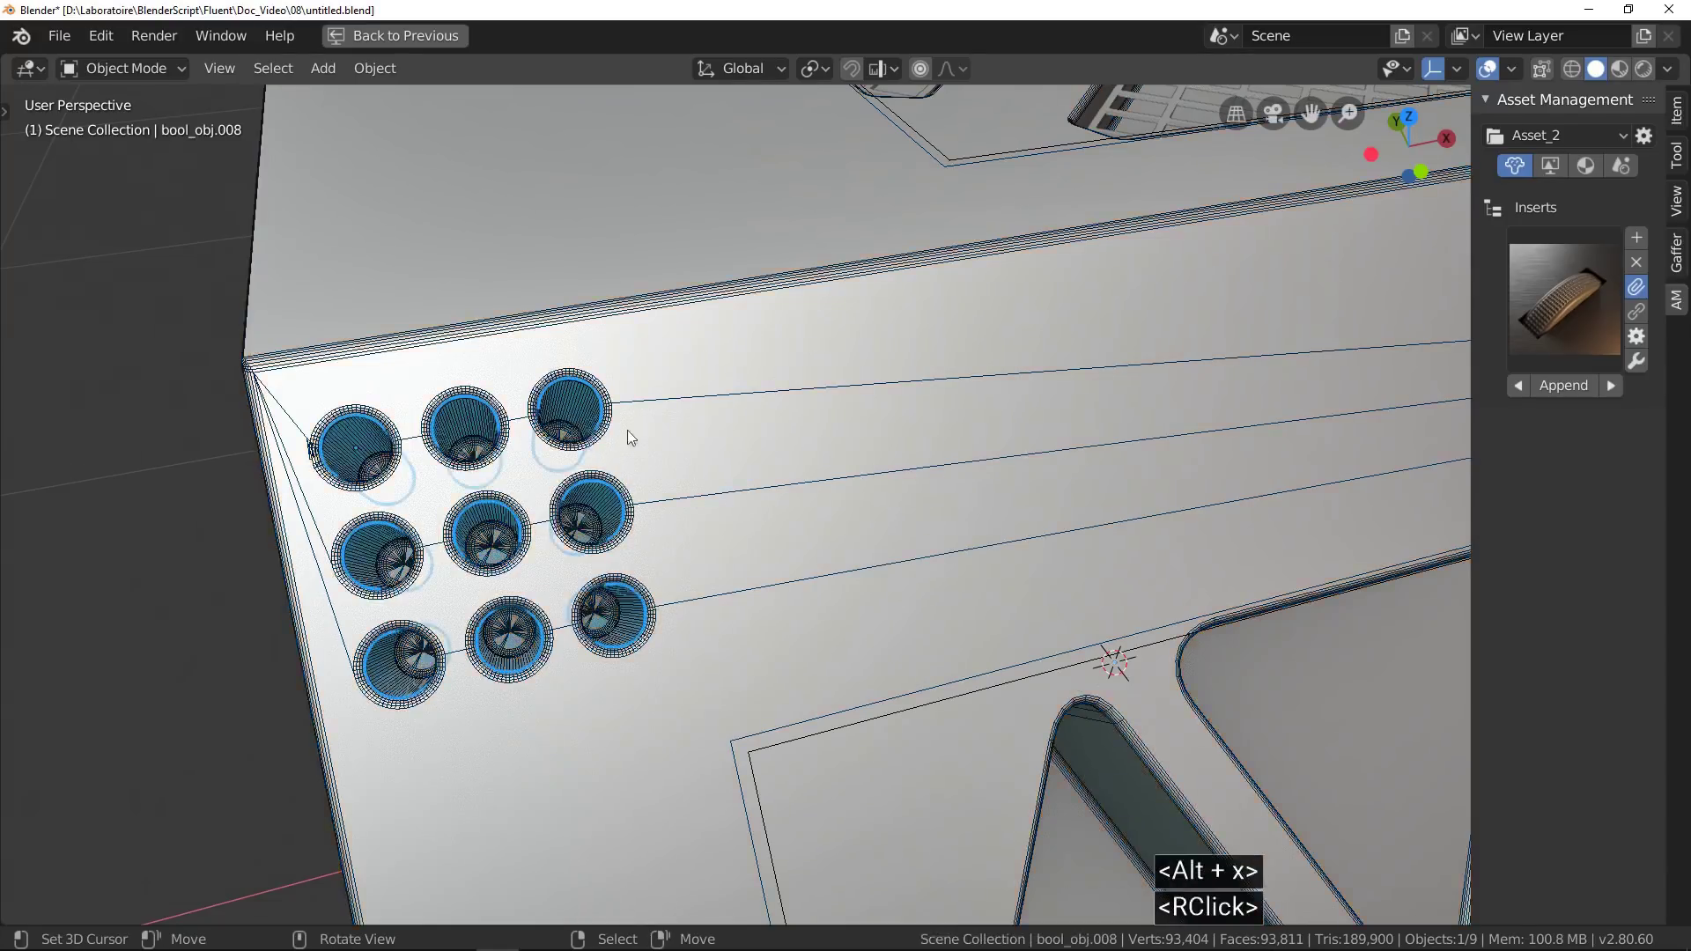
middle_click_drag(627, 430, 781, 427)
Nudge the hole cutters along their Z depth axis, then add the cube body to the selection.
key("g")
key("z")
key("z")
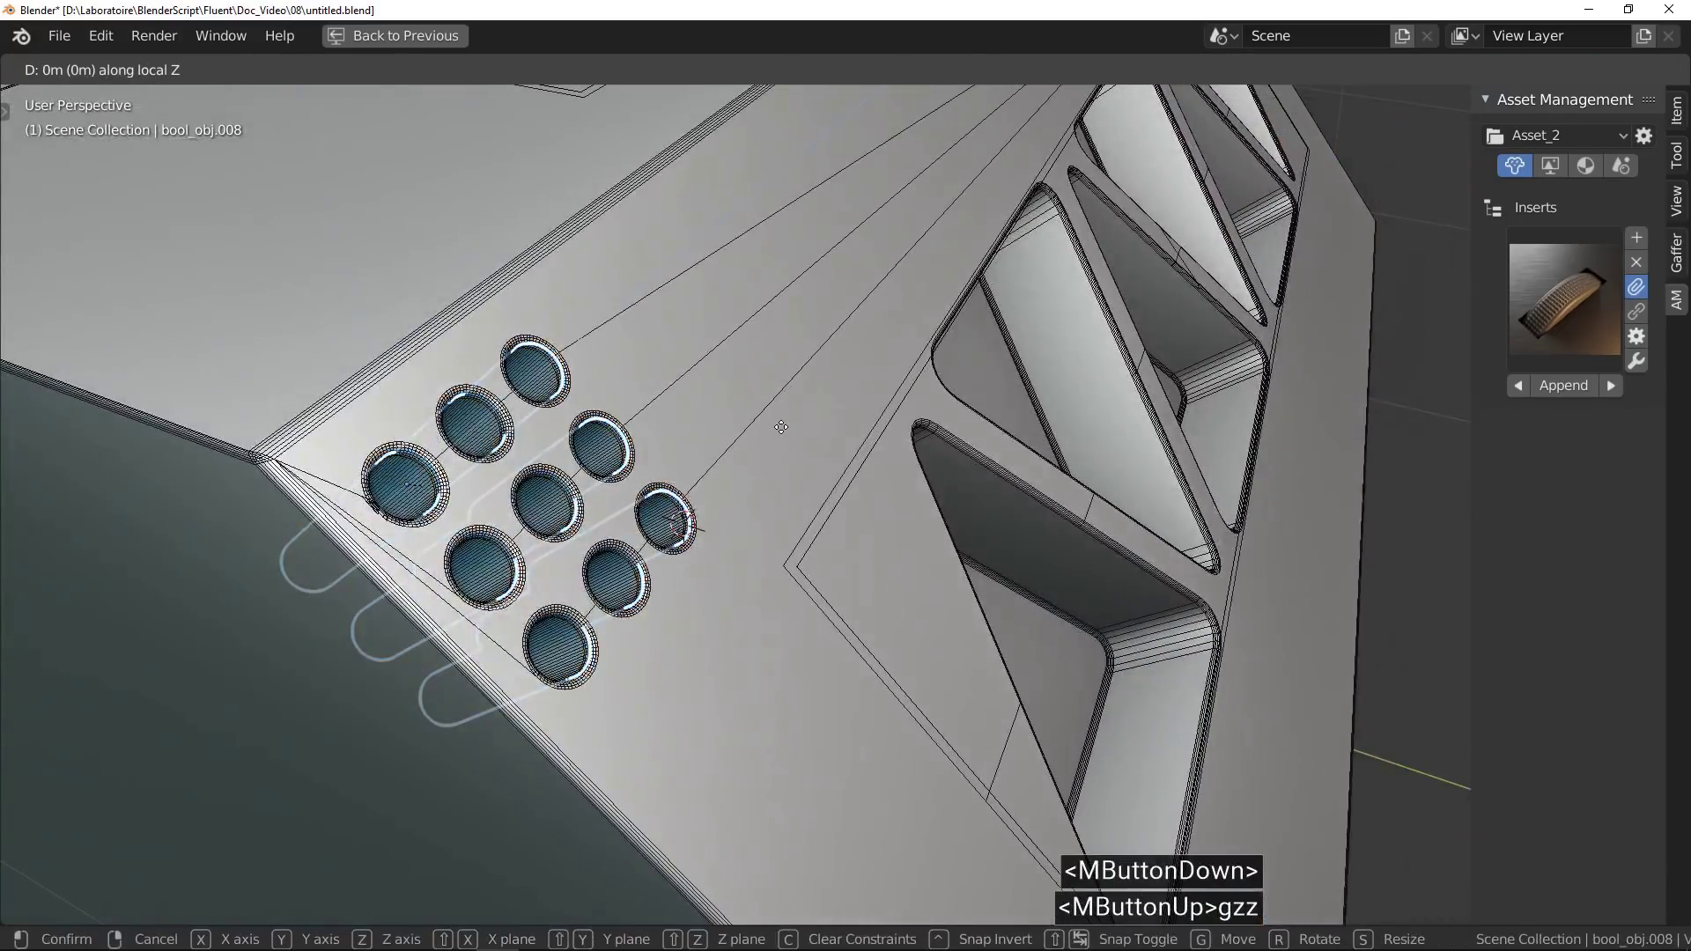
left_click(778, 426)
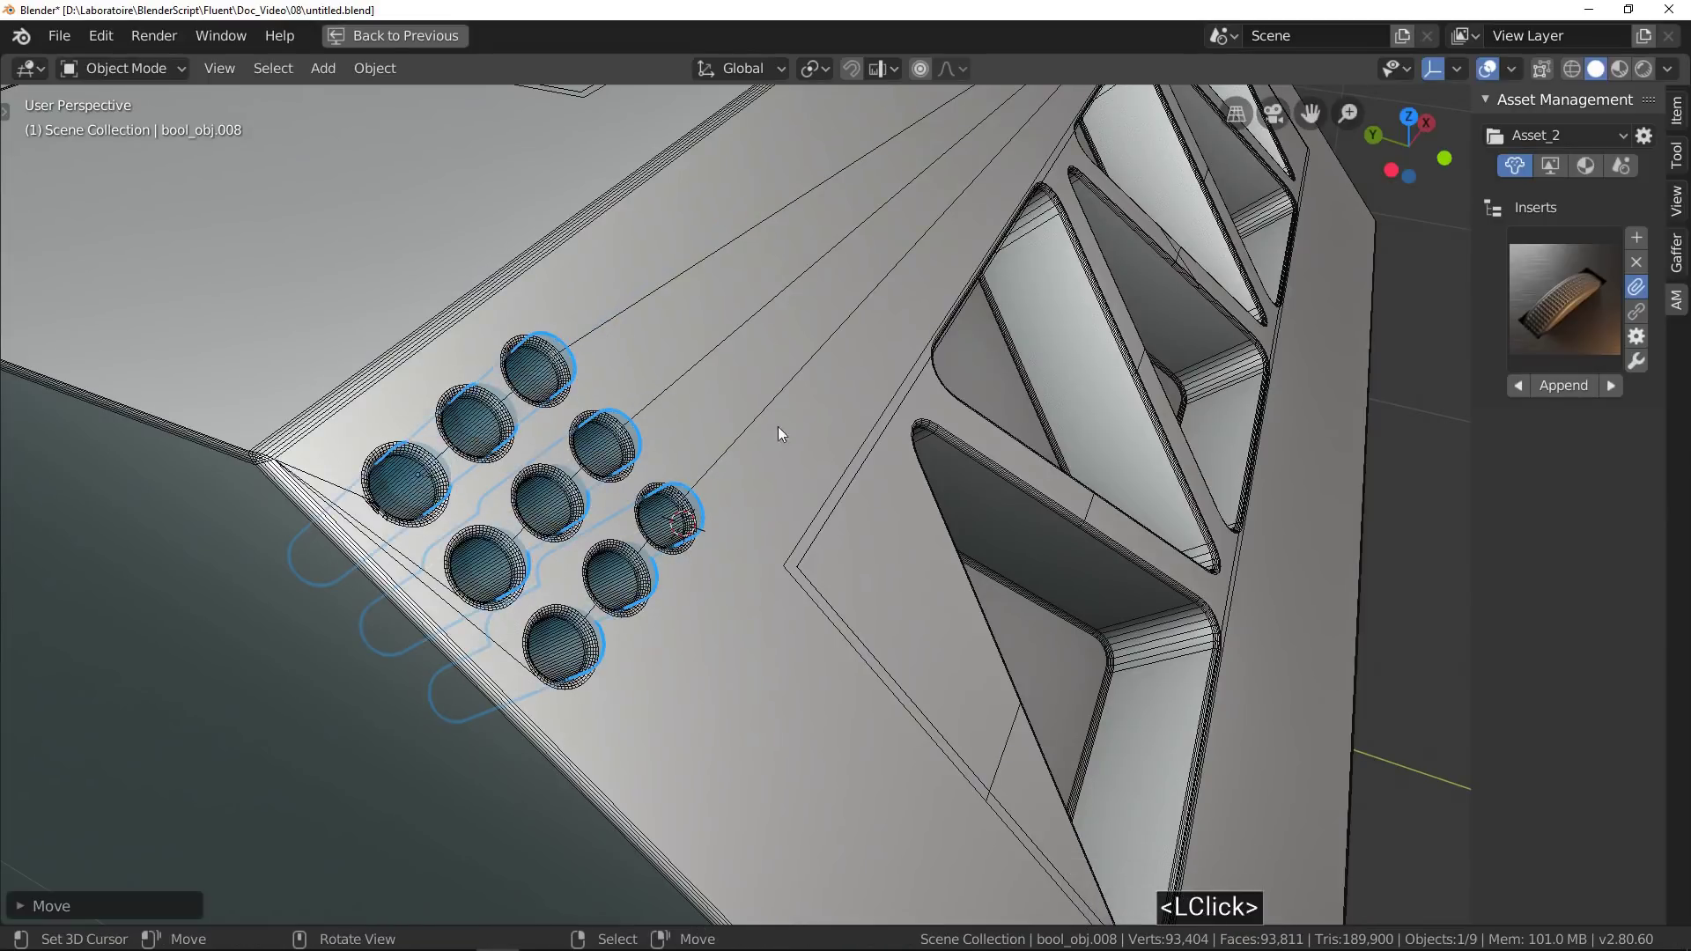
right_click(718, 401, "shift")
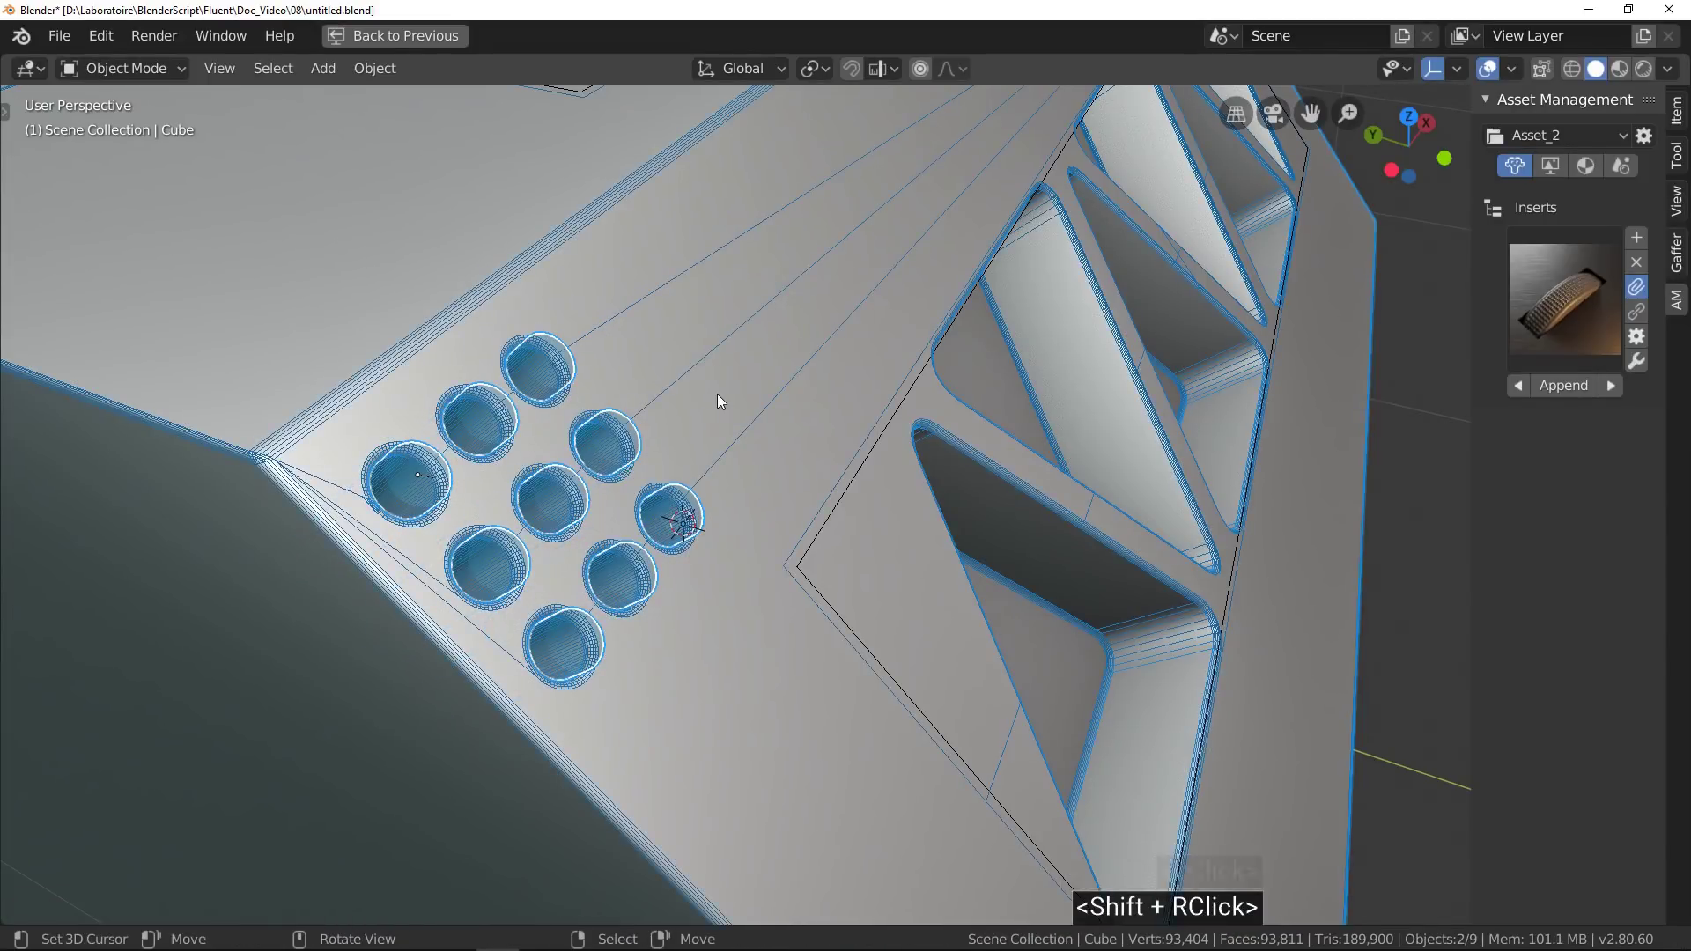
key("alt+x")
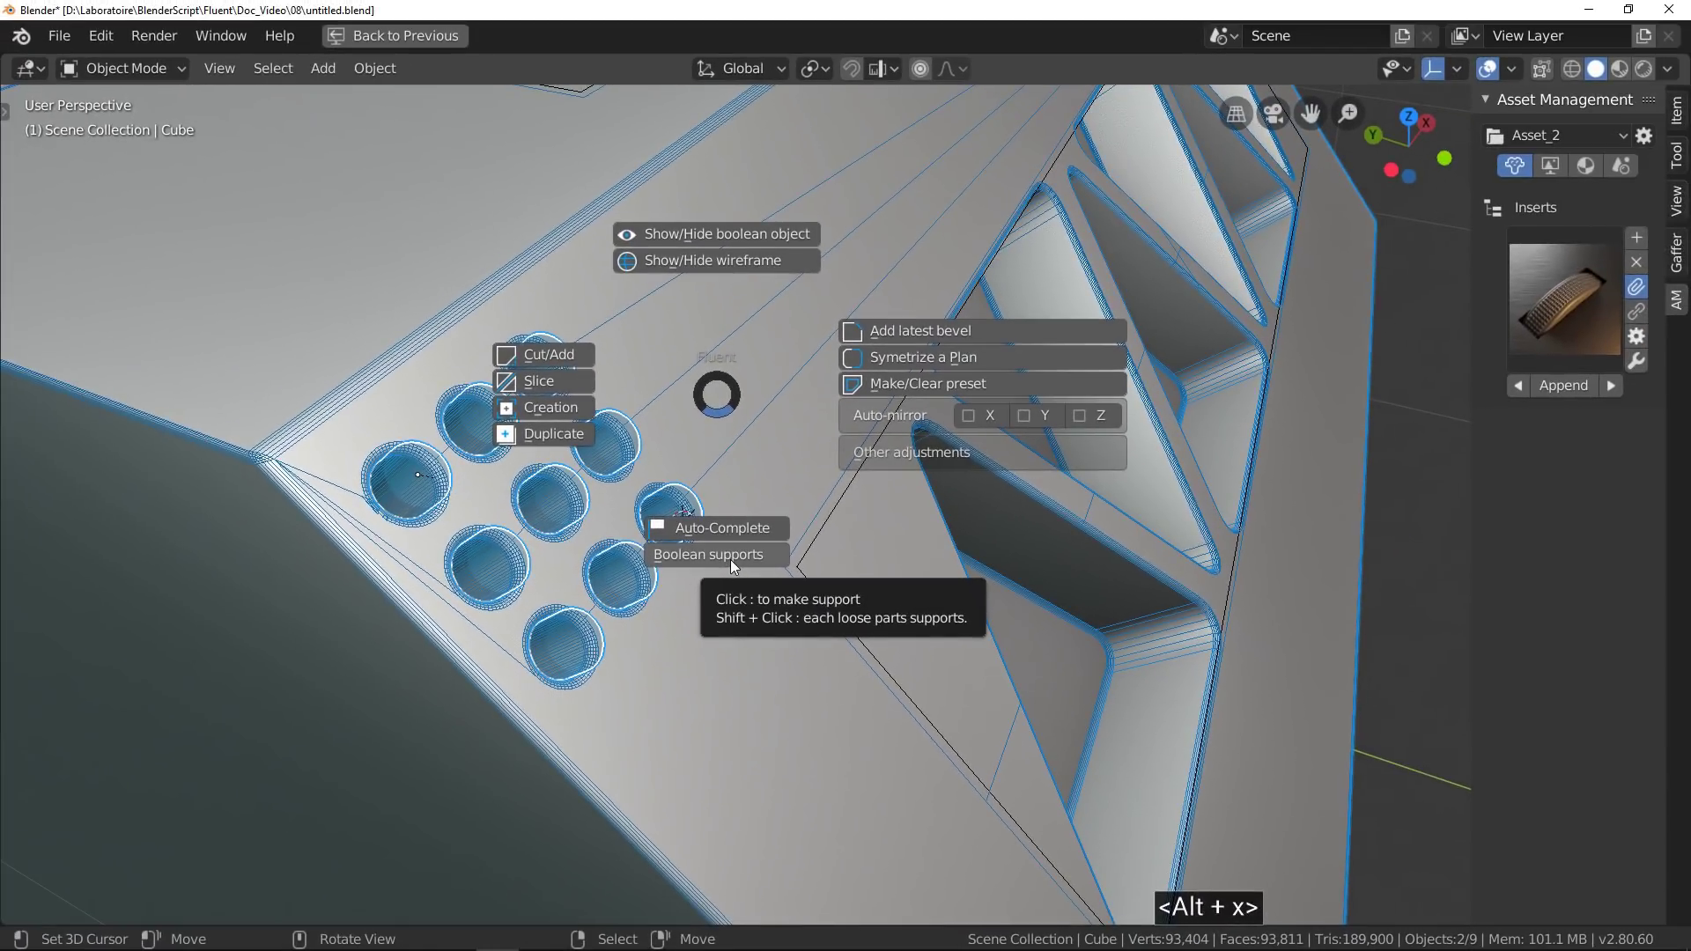
Replace the single shared boolean support with an individual support for each of the nine holes.
left_click(731, 558)
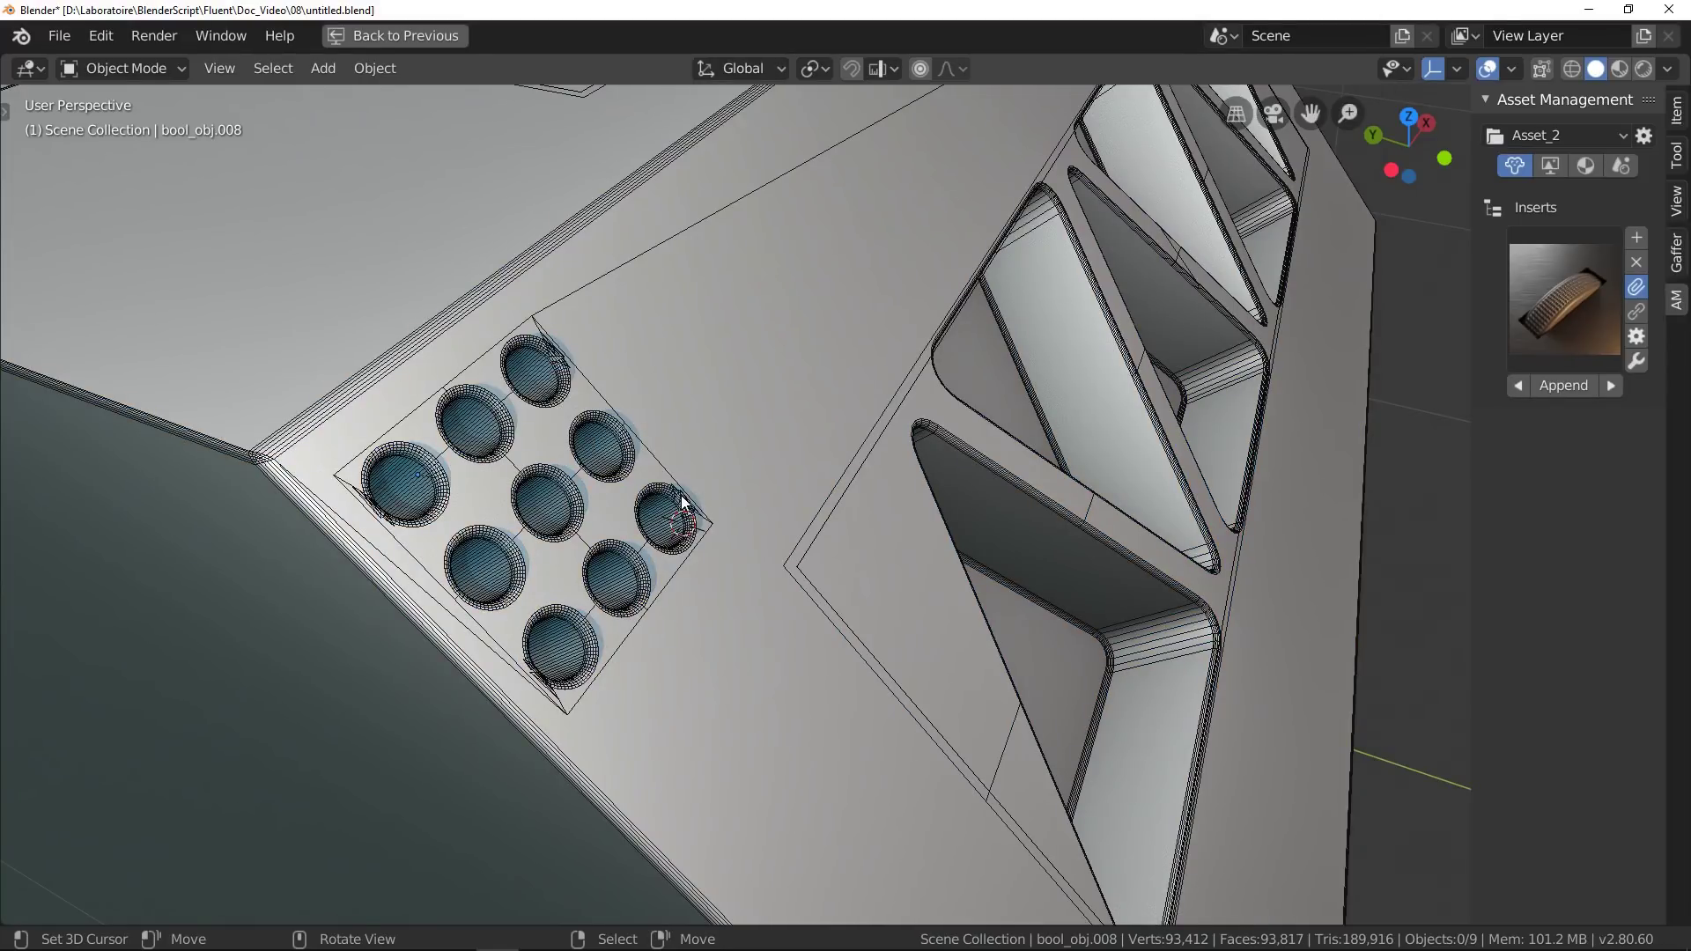
key("ctrl+z")
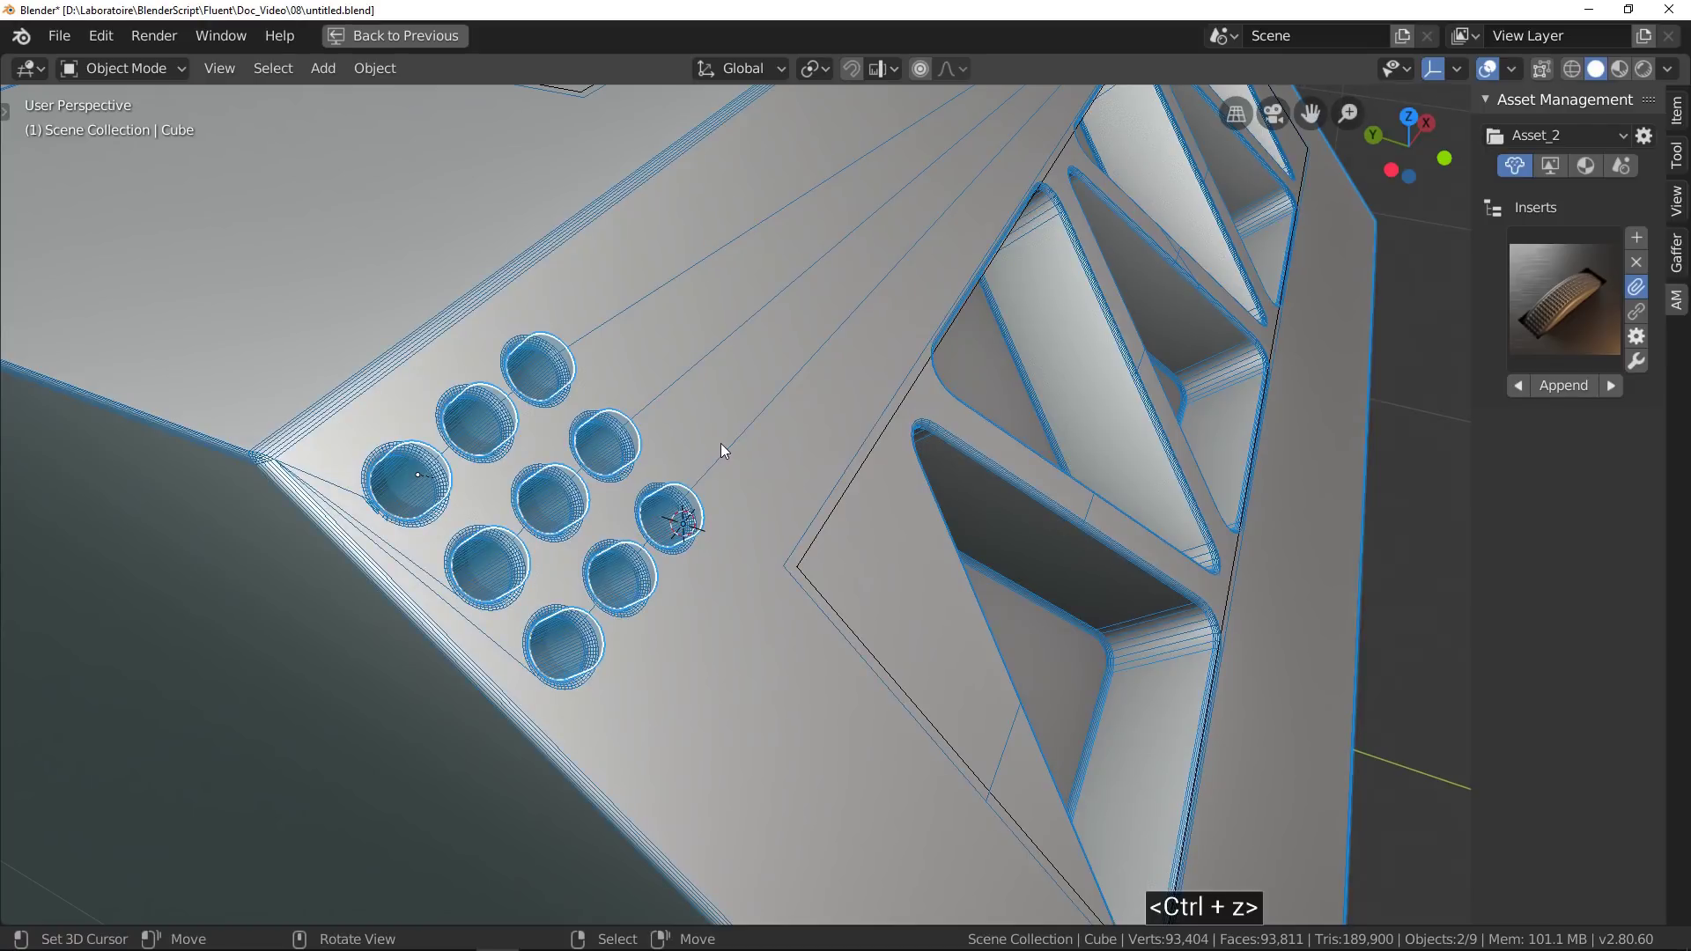
key("alt+x")
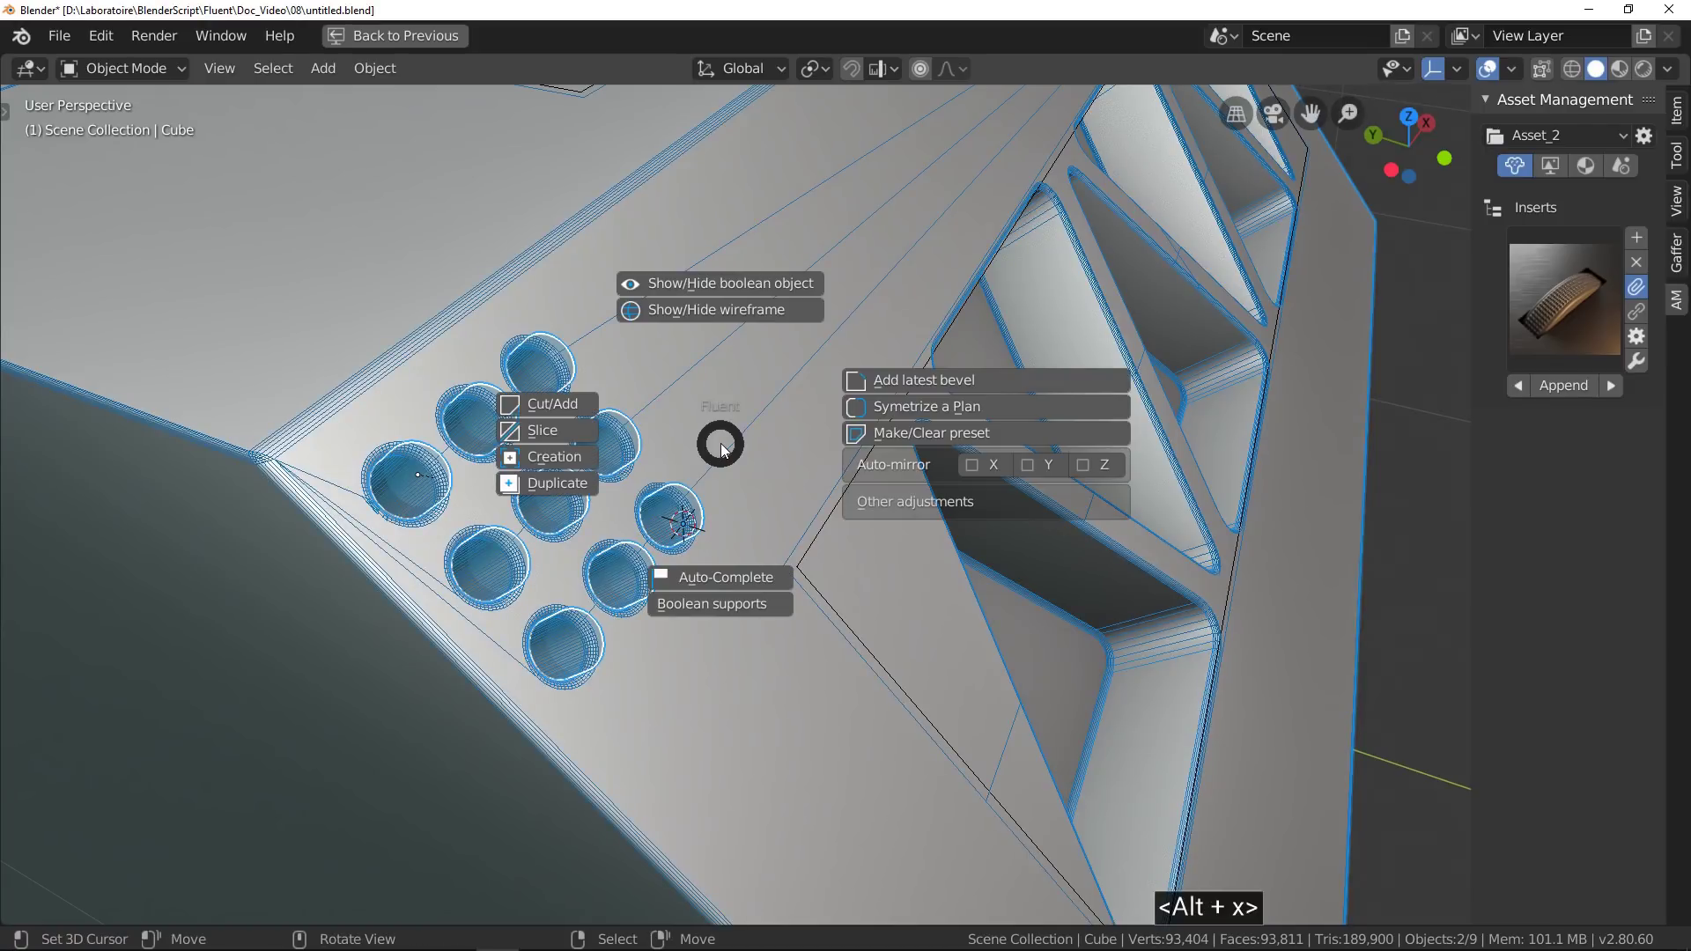
left_click(697, 608, "shift")
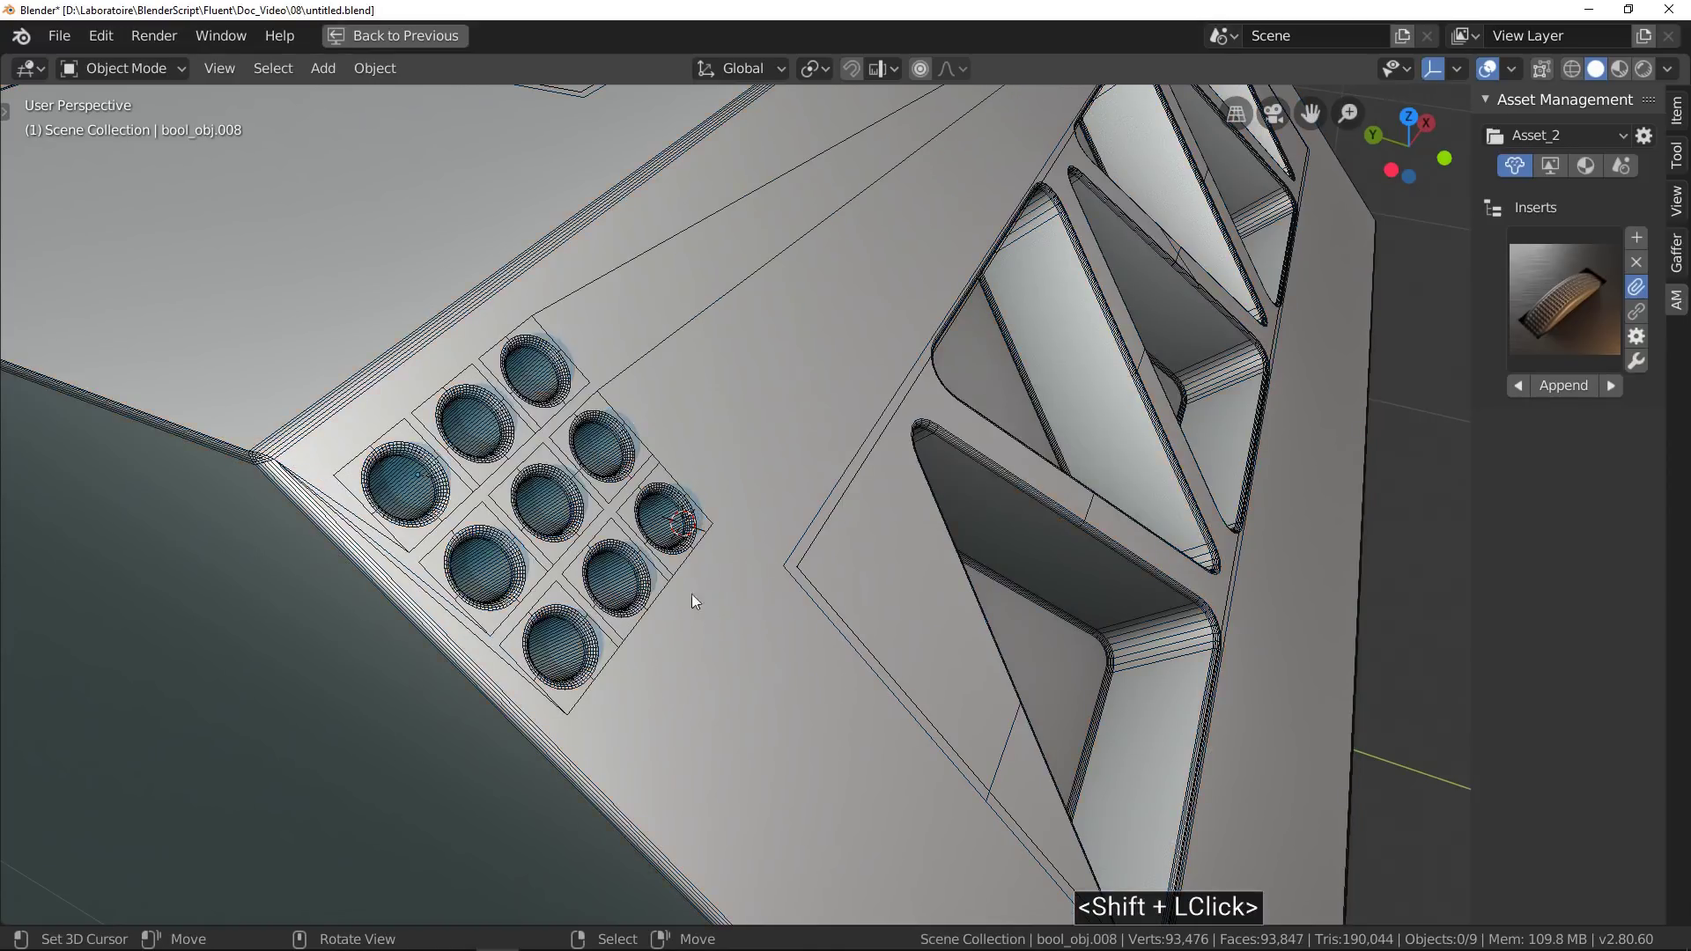
Hide the boolean cutter objects and orbit around the cube to inspect the supported holes.
middle_click_drag(568, 565, 689, 470)
right_click(689, 470)
key("alt+x")
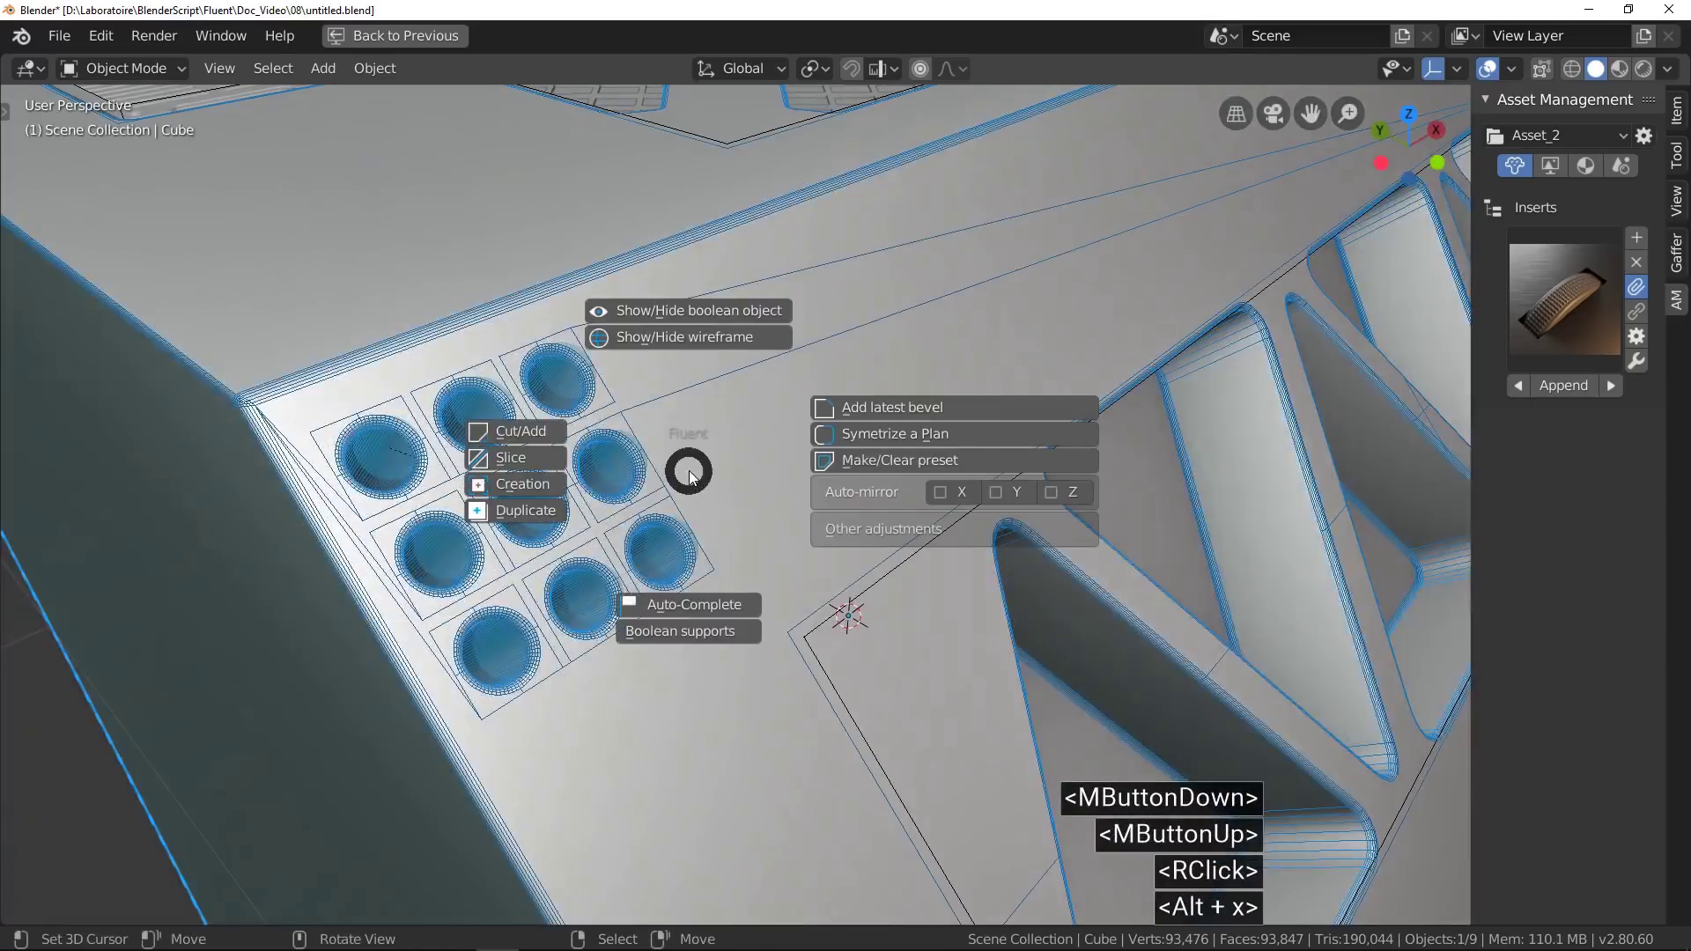
left_click(754, 314)
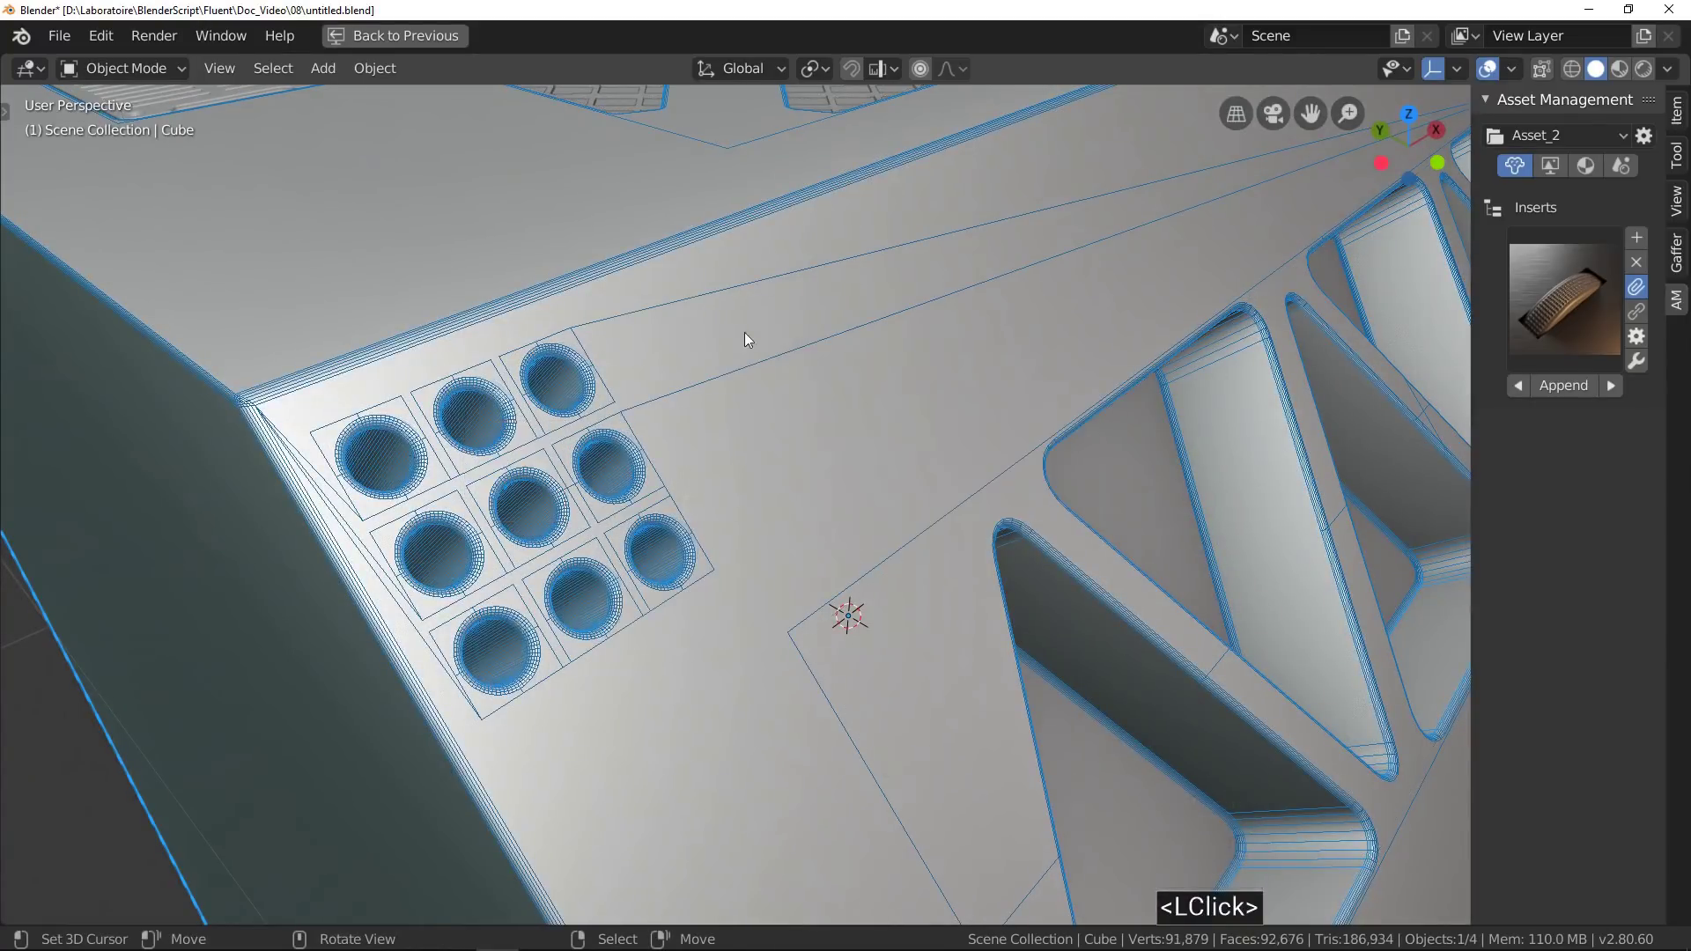
middle_click_drag(744, 334, 672, 467)
scroll(673, 467, "down", 3)
scroll(673, 466, "up", 3)
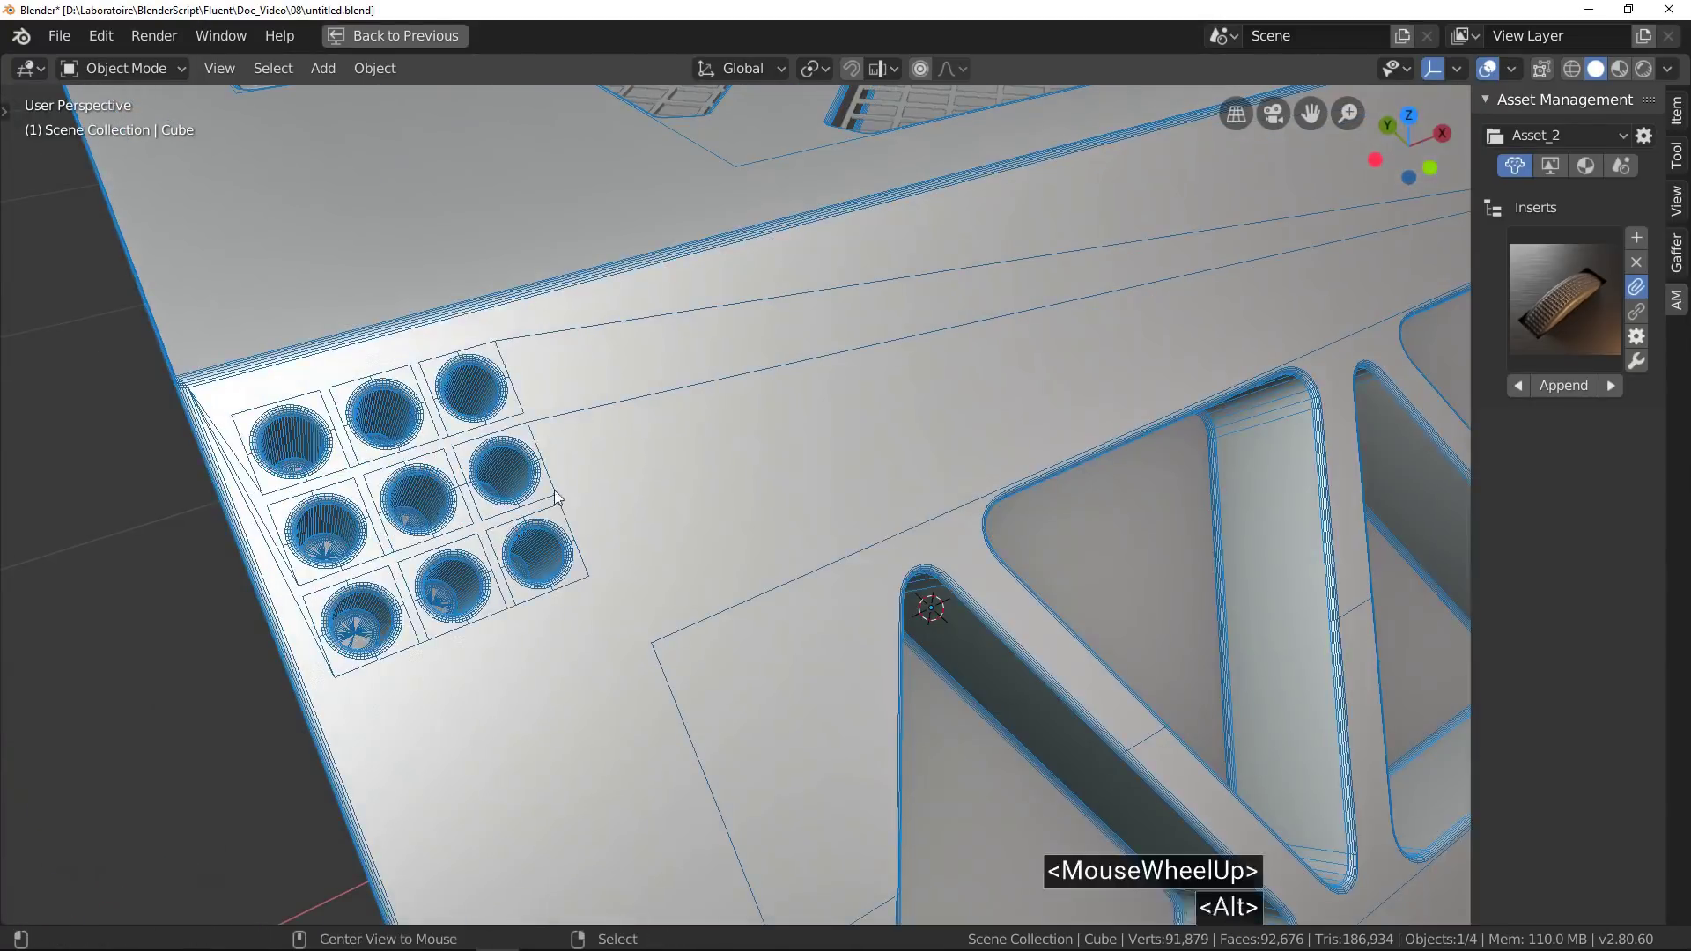
key("alt+x")
scroll(631, 352, "down", 3)
Cut a single circular hole near the top-left corner of the cube's face.
middle_click(532, 483)
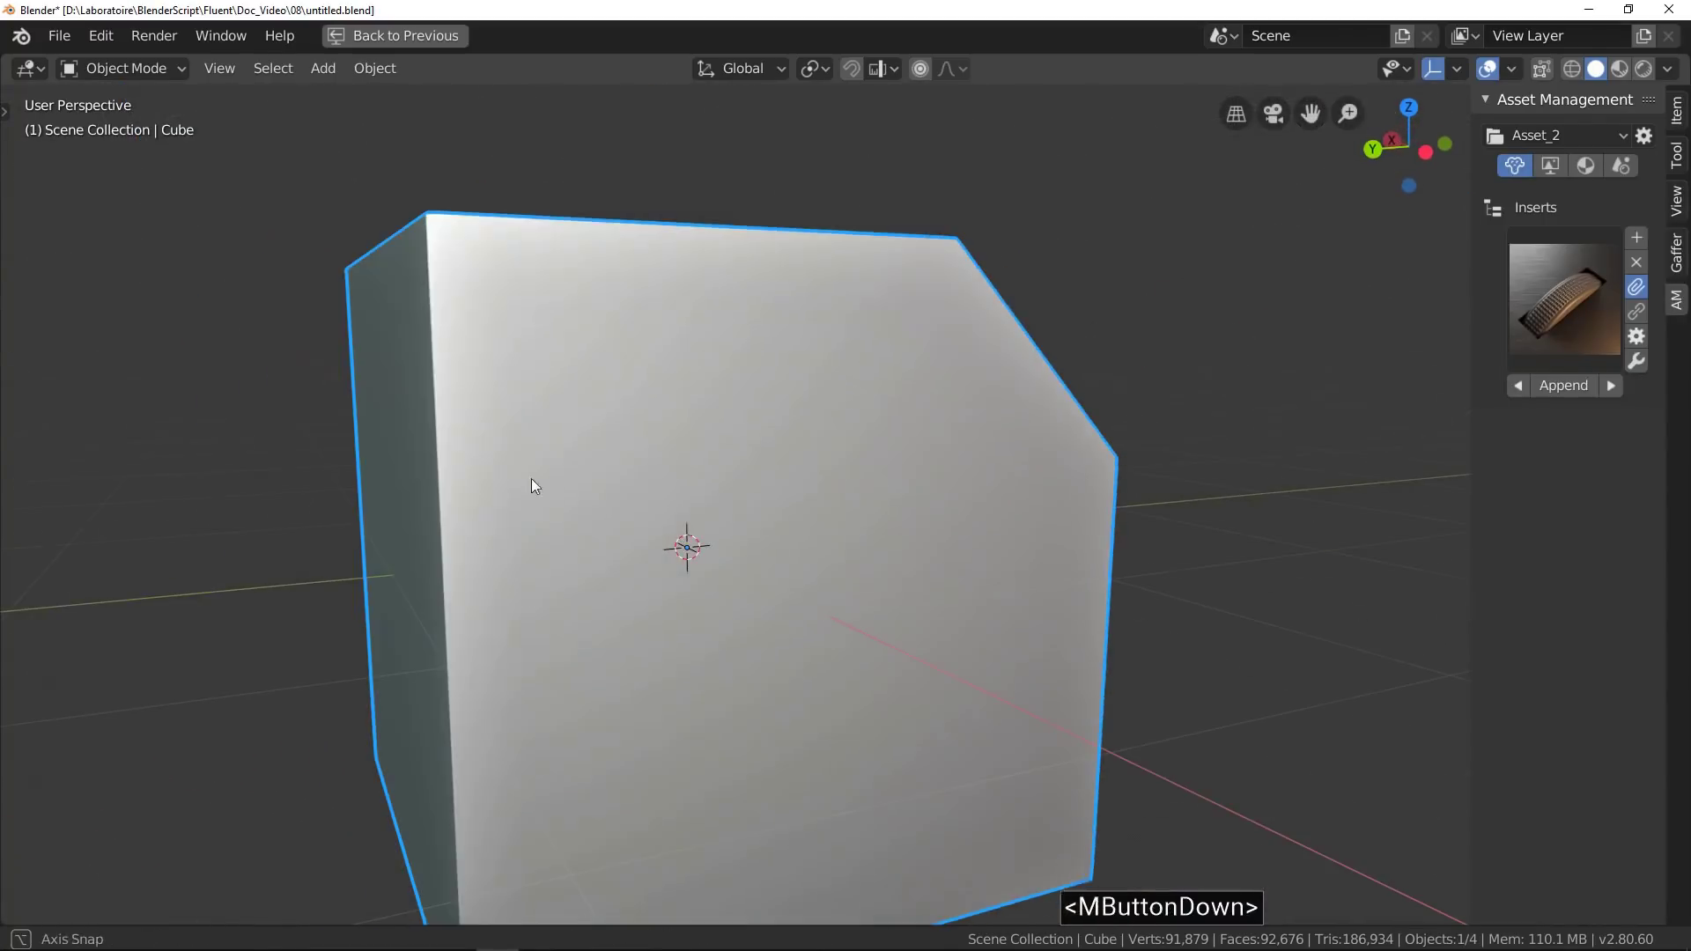
key("alt+x")
left_click(676, 479)
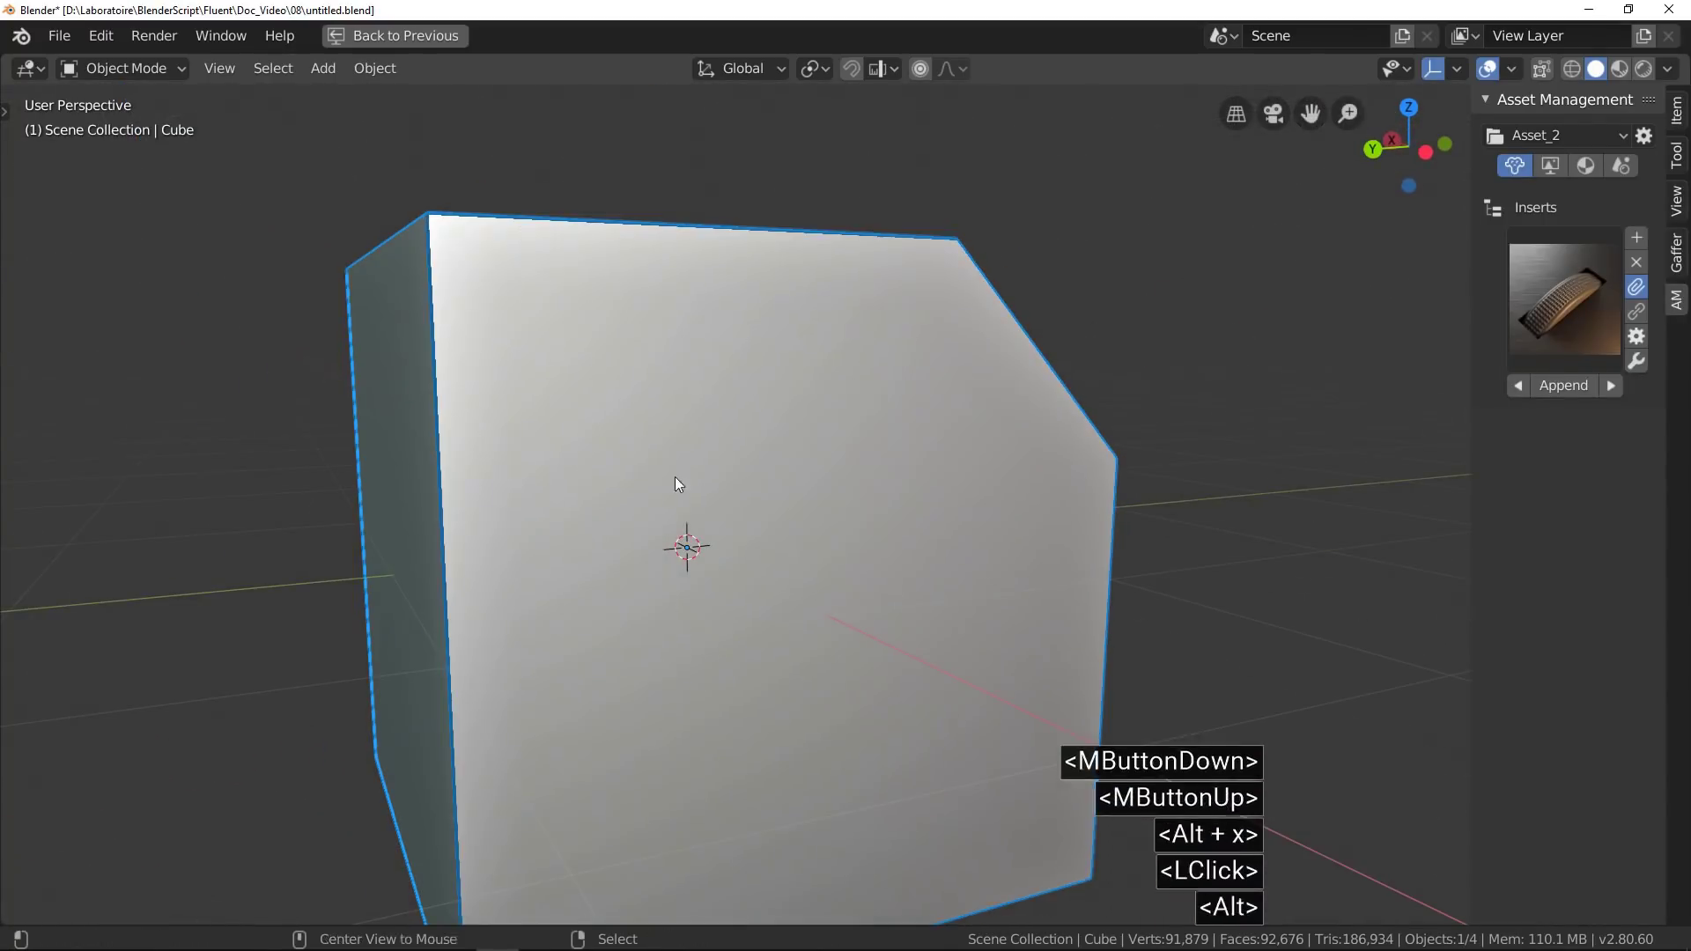
key("alt+x")
left_click(557, 309)
key("c")
left_click(538, 318)
left_click(520, 340)
right_click(641, 377)
Start a second circle cutter on the cube and set its size.
key("alt+x")
right_click(652, 378)
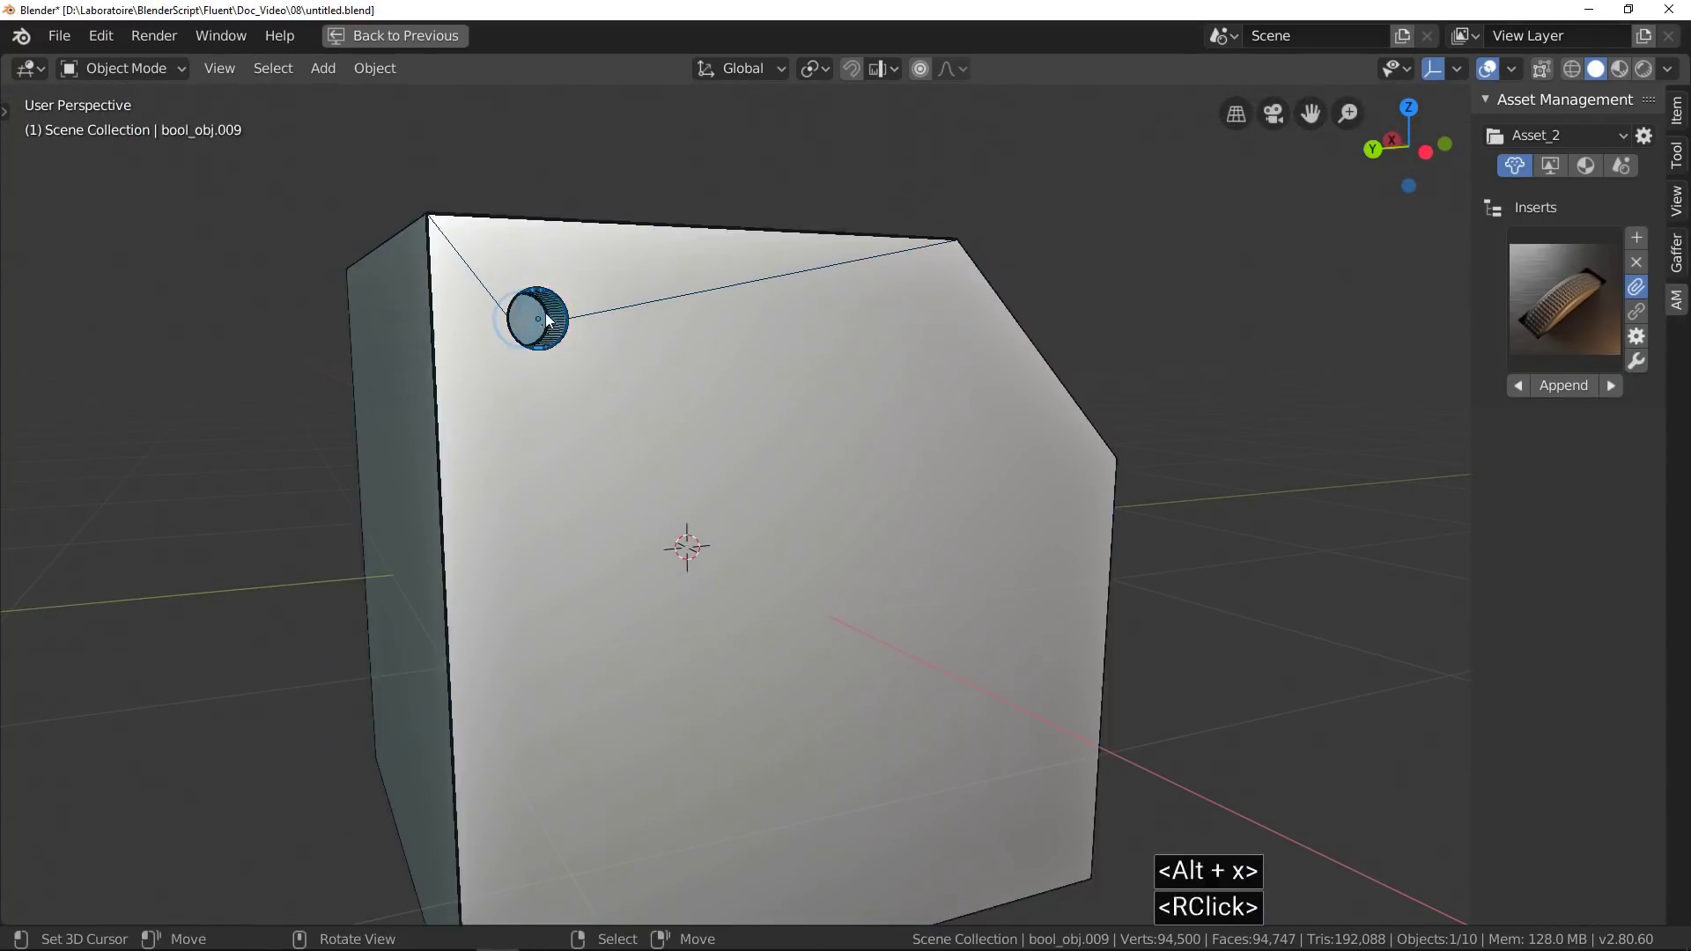
right_click(664, 379, "shift")
key("alt+x")
left_click(662, 426)
right_click(722, 528)
key("alt+x")
left_click(595, 510)
key("c")
left_click(512, 460)
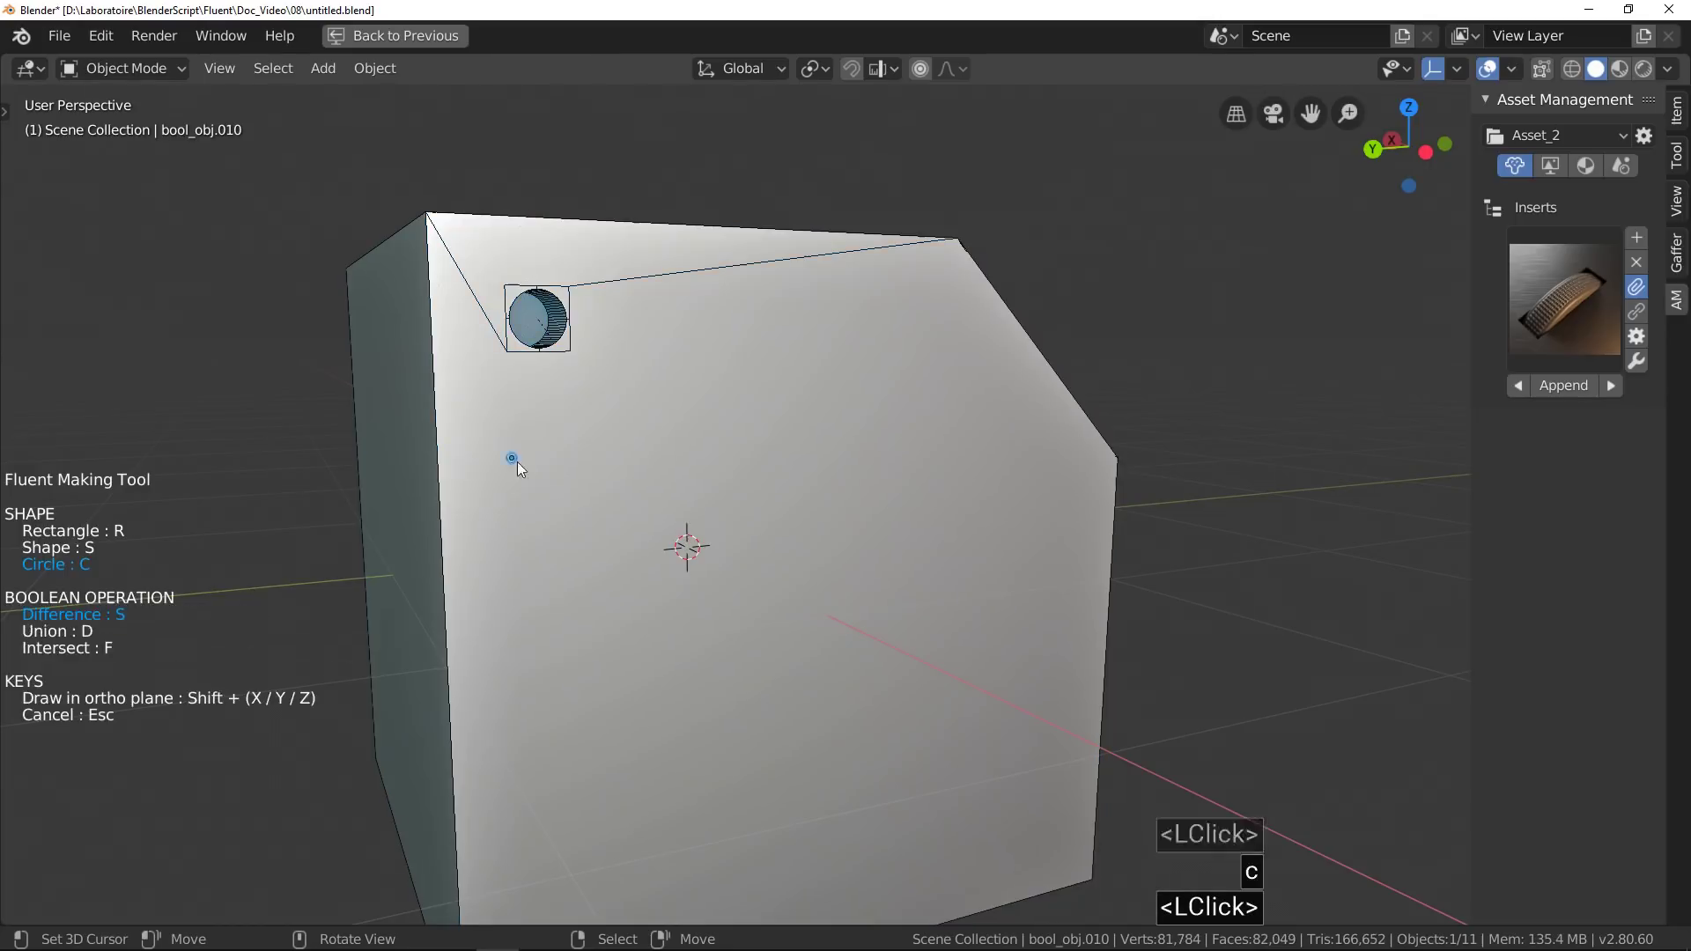
Array the circle along Y and X into a 2×2 grid and mirror it to the other corners.
left_click(532, 465)
left_click_drag(683, 509, 822, 571)
key("y")
key("x")
key("x")
key("z")
left_click(824, 574)
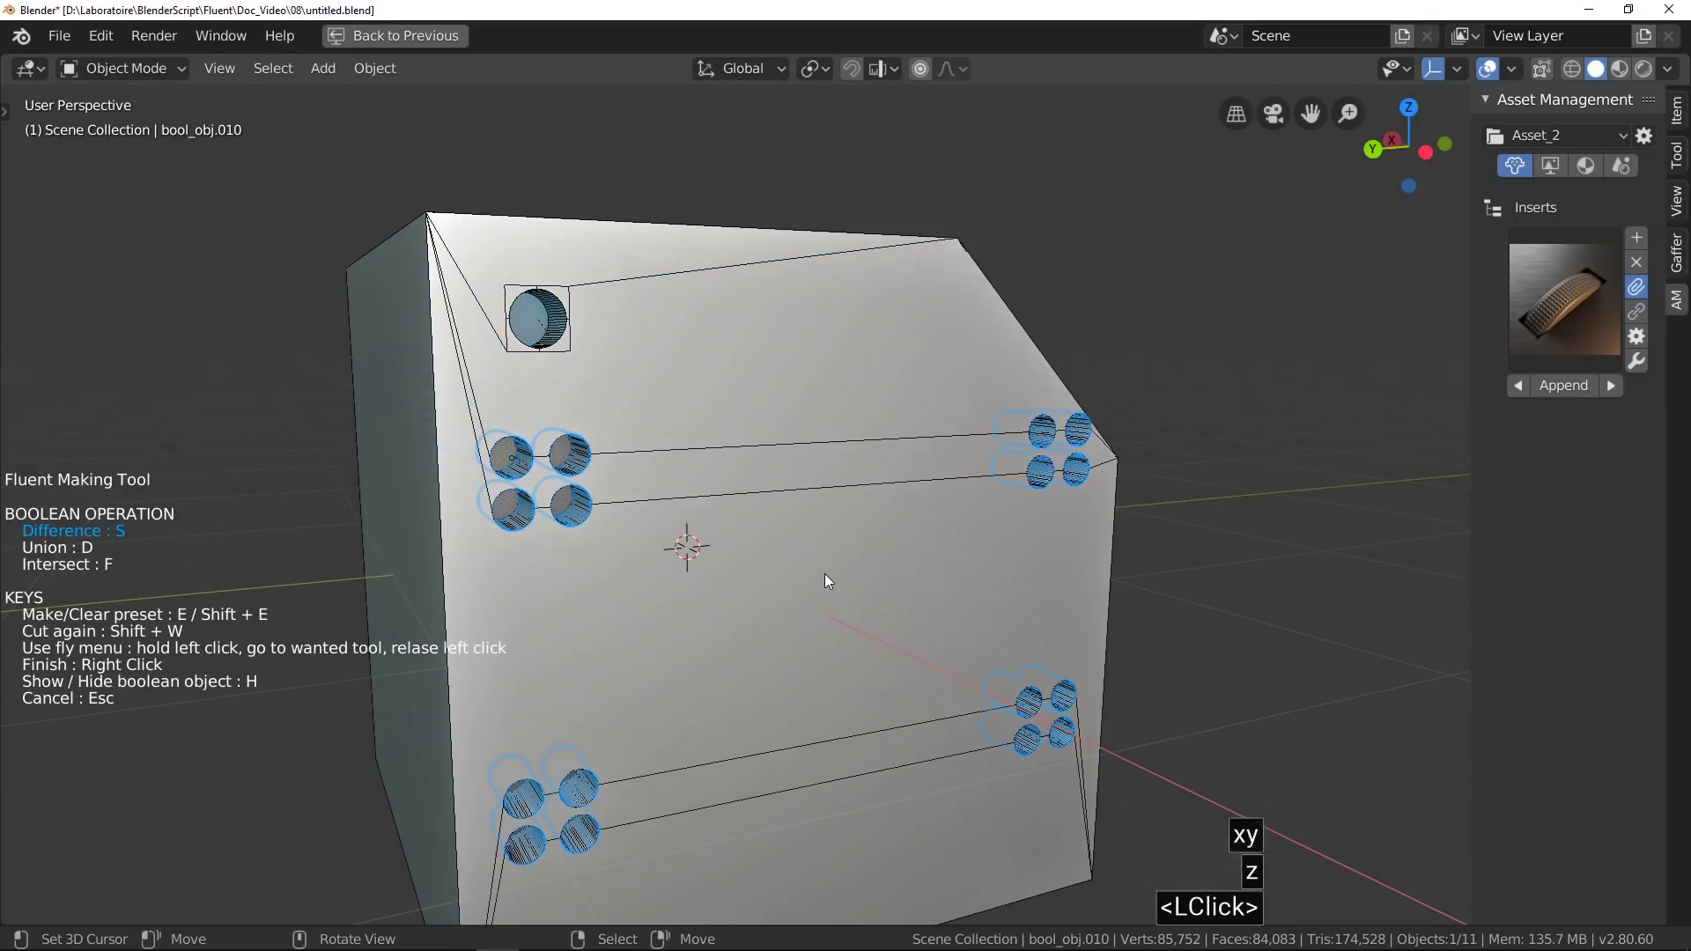
right_click(754, 599)
Try adding per-hole boolean supports to the arrayed holes, then undo them.
key("alt+x")
middle_click_drag(754, 599, 748, 525)
key("alt+x")
left_click(748, 525)
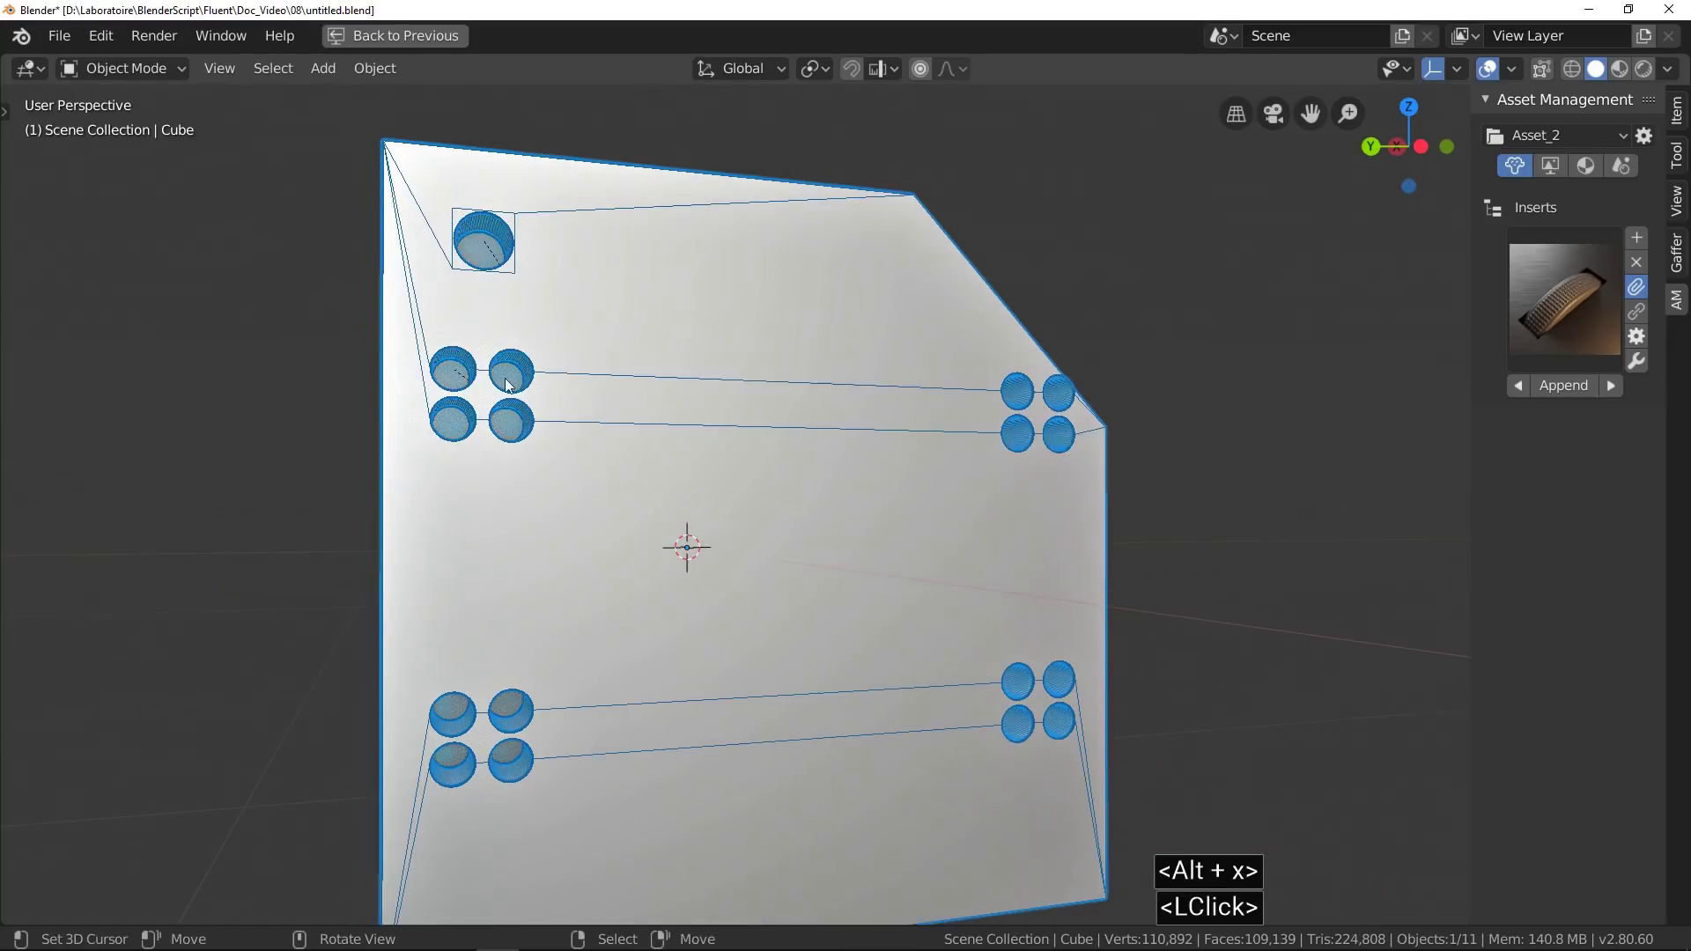
right_click(669, 528)
right_click(652, 529, "shift")
key("alt+x")
left_click(651, 687, "shift")
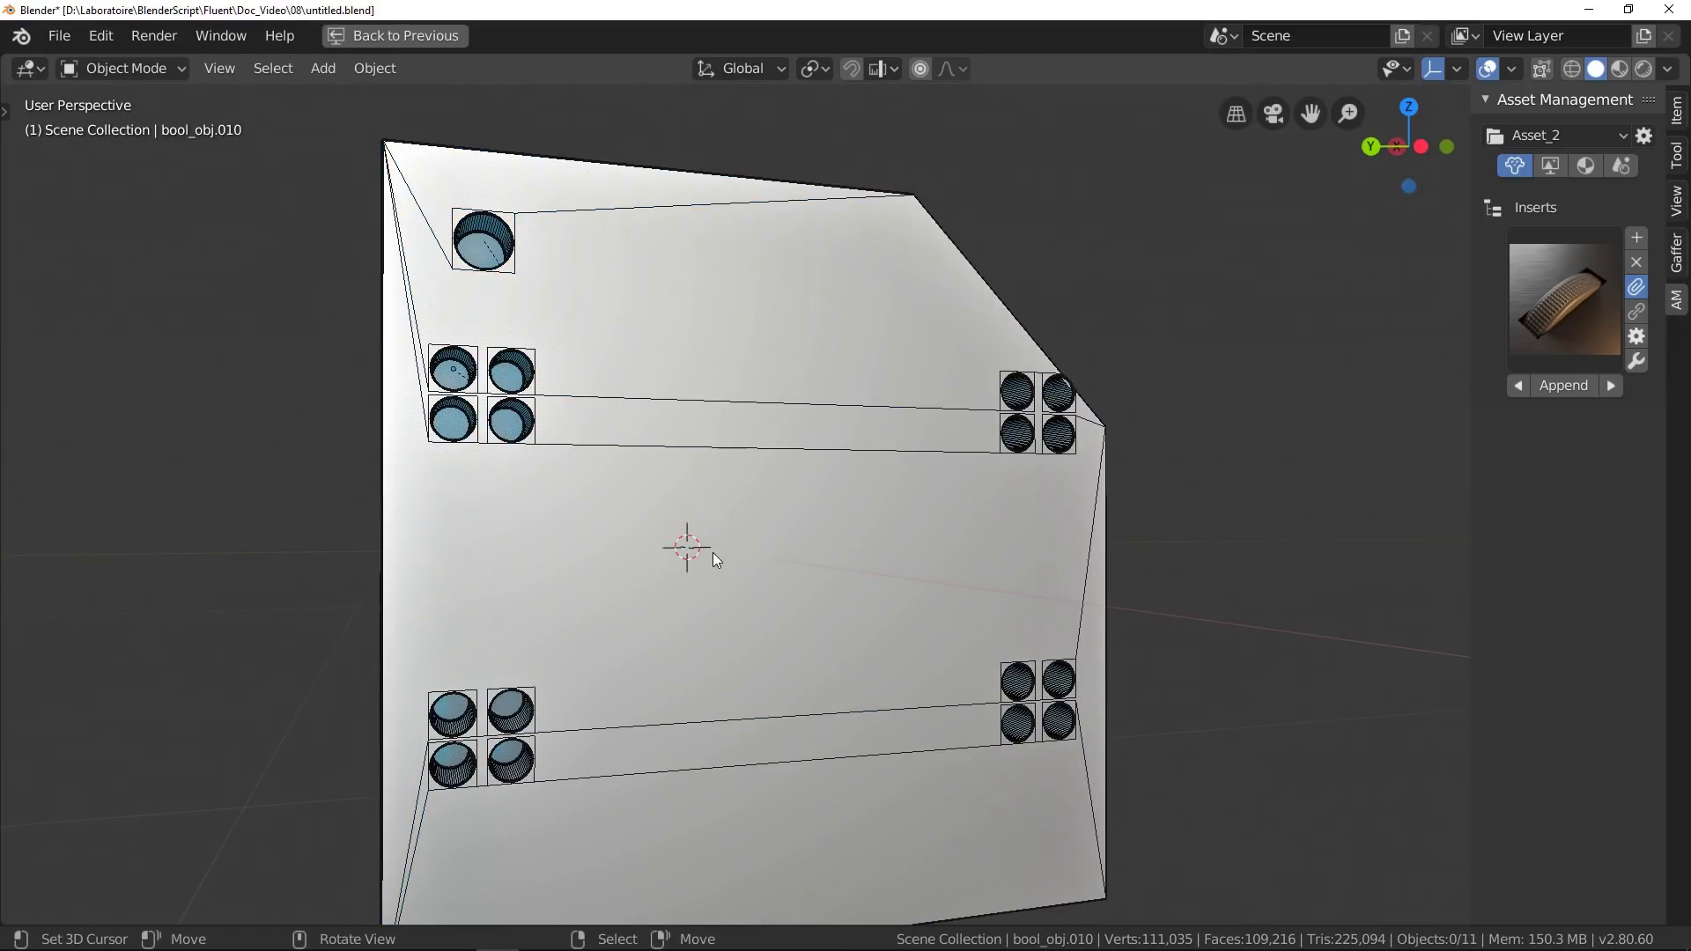
key("ctrl+z")
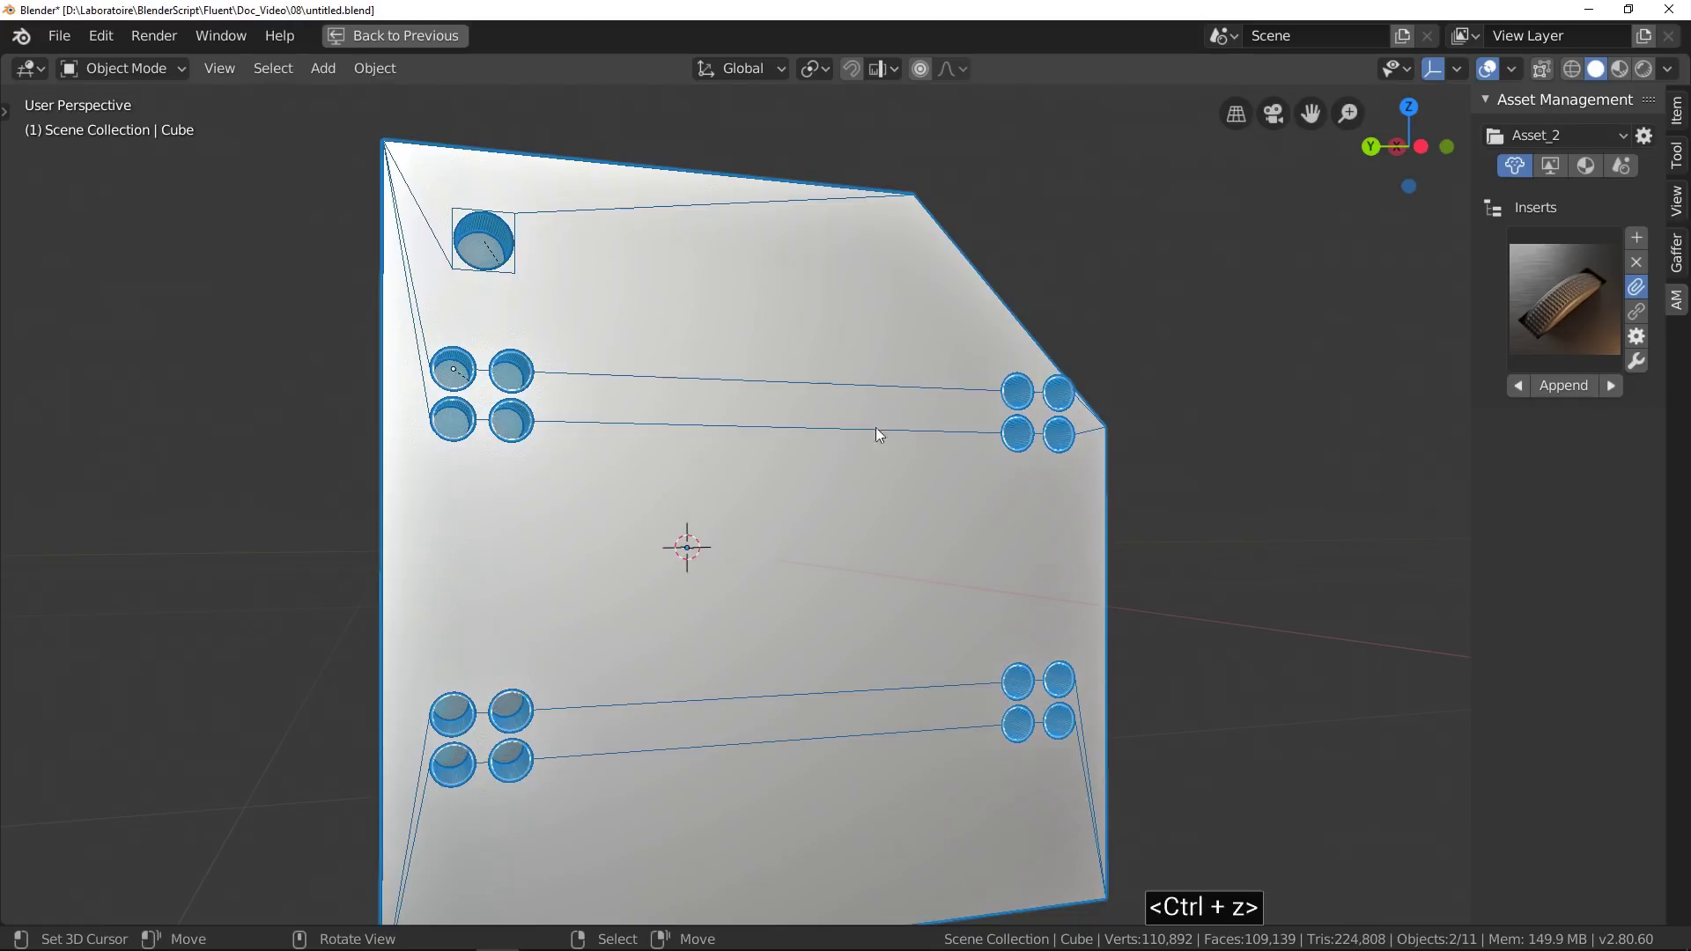
Move the arrayed hole cutters along the Y axis to a new position.
right_click(876, 426)
key("g")
key("y")
left_click(581, 422)
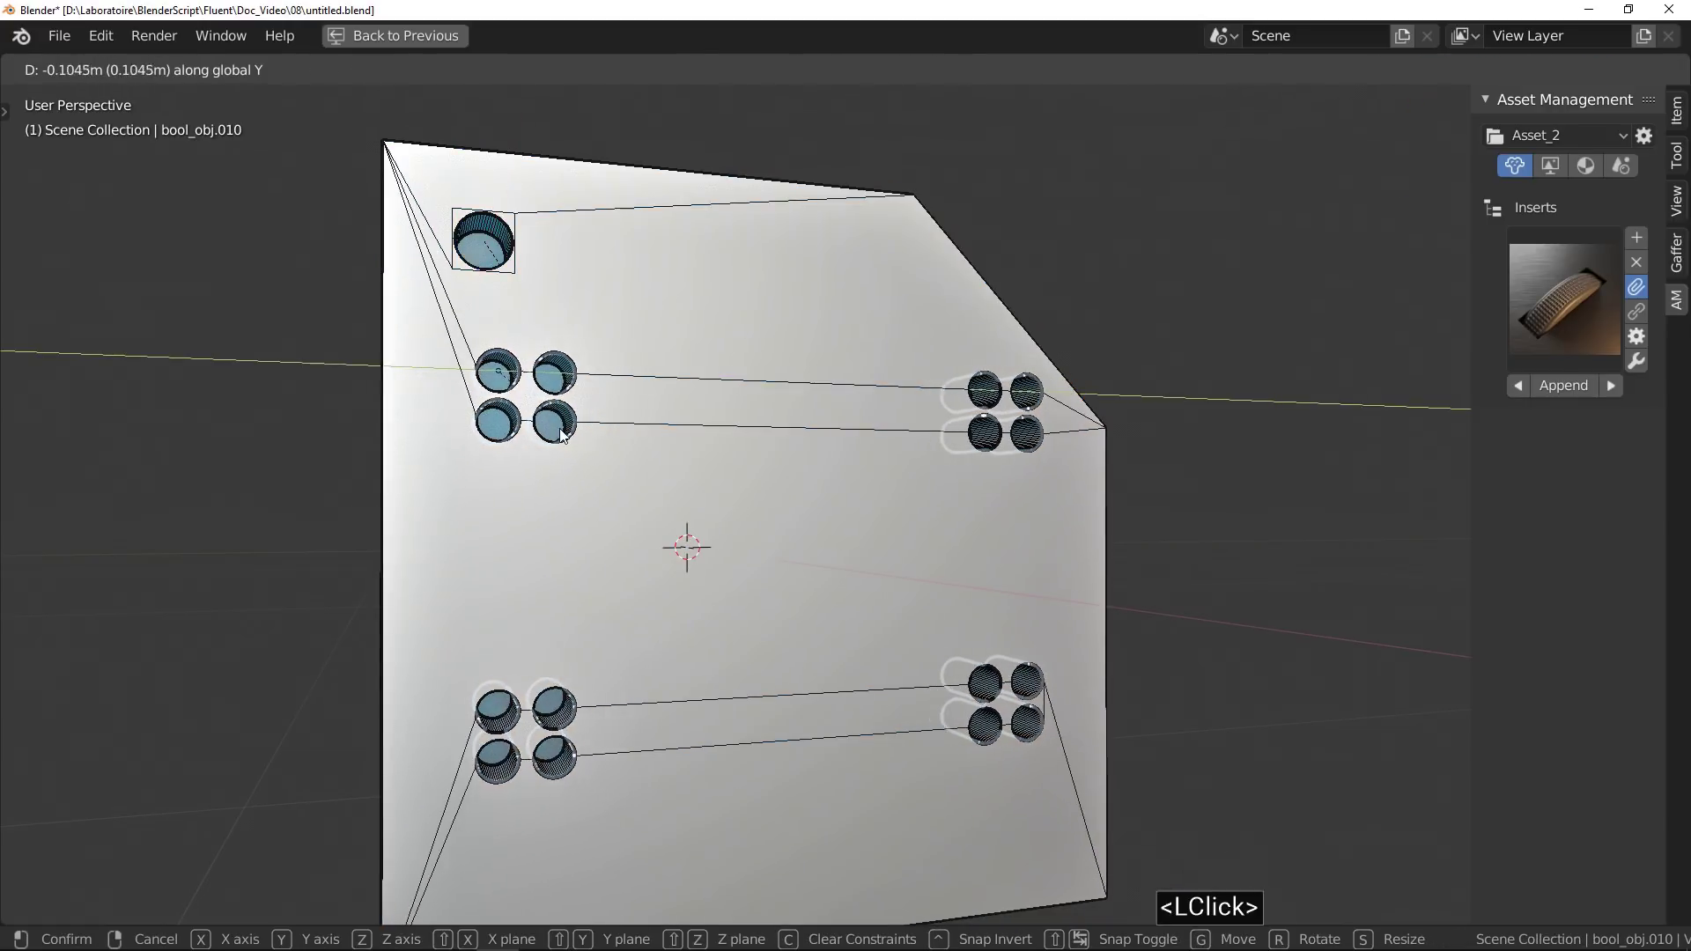
Give each arrayed hole its own boolean support, then reselect the cube body.
right_click(681, 457, "shift")
key("alt+x")
left_click(700, 616, "shift")
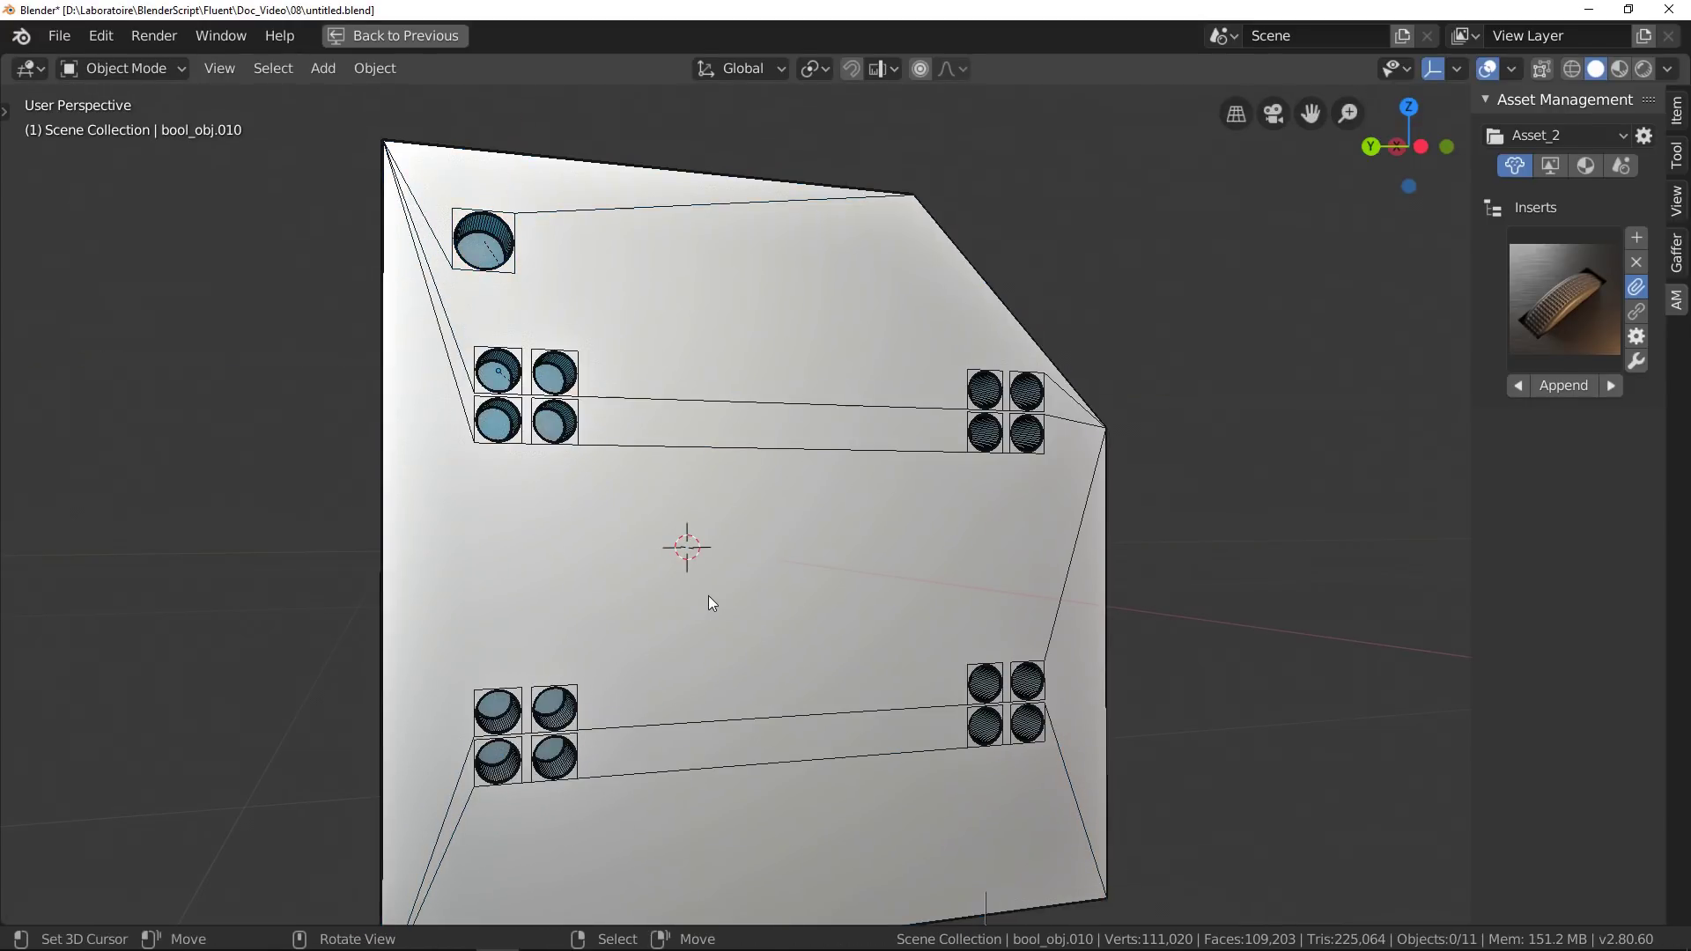
key("alt+a")
right_click(747, 568)
key("alt+x")
left_click(835, 414)
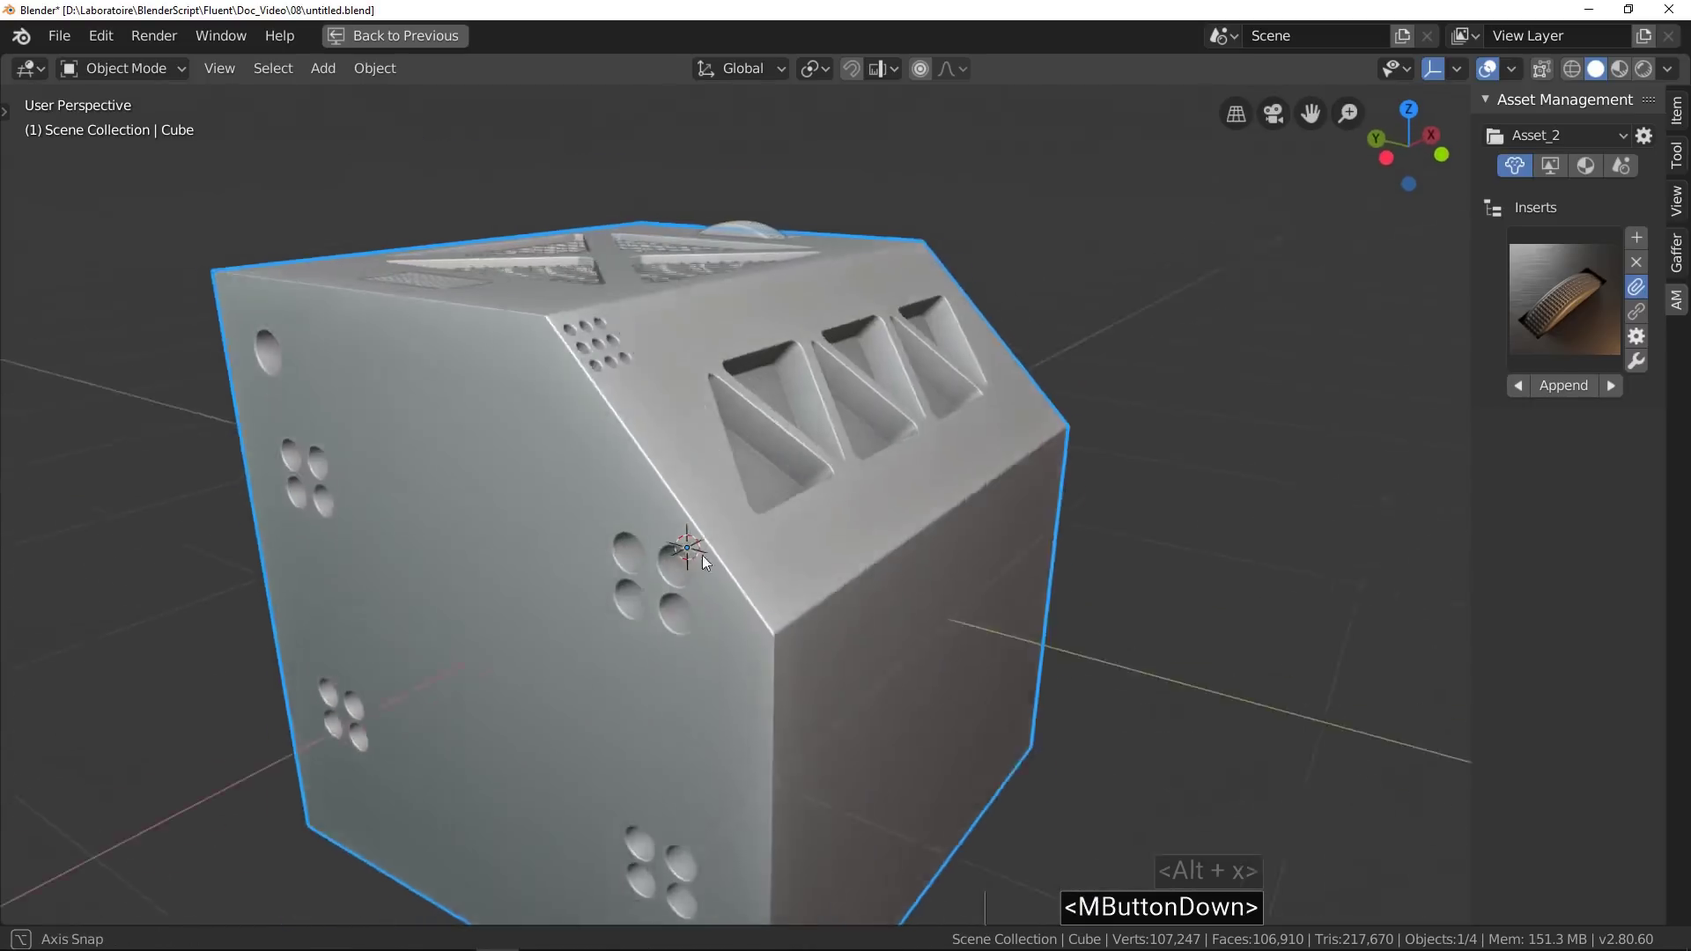